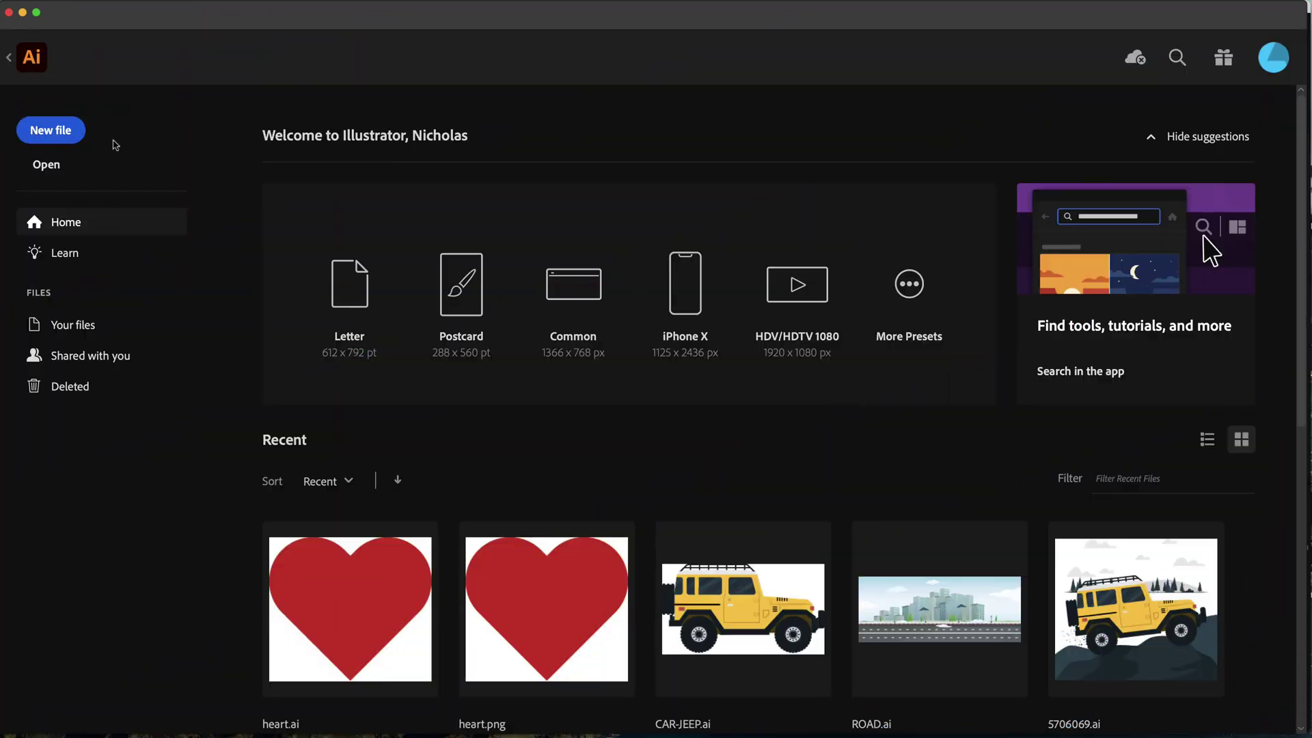
- Create a new landscape document of 1920 x 1080 px with one artboard in CMYK colour mode
left_click(55, 138)
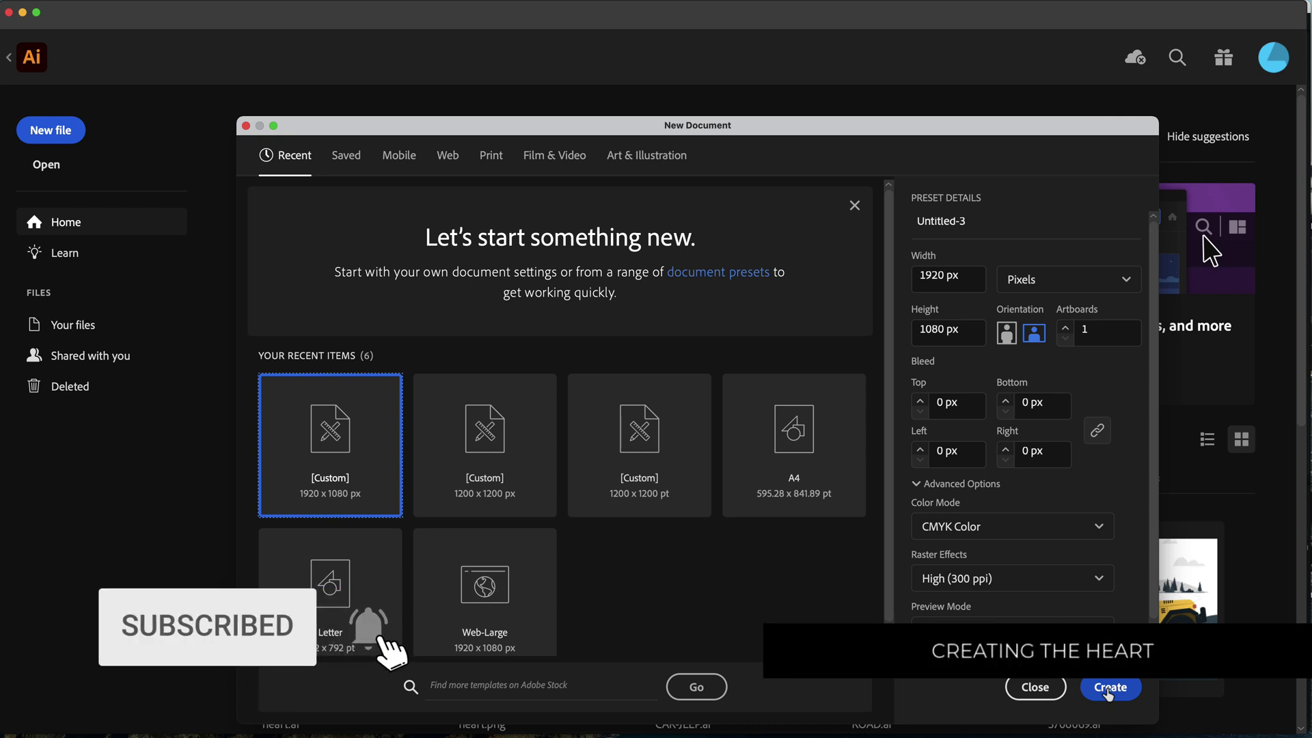
left_click(1109, 693)
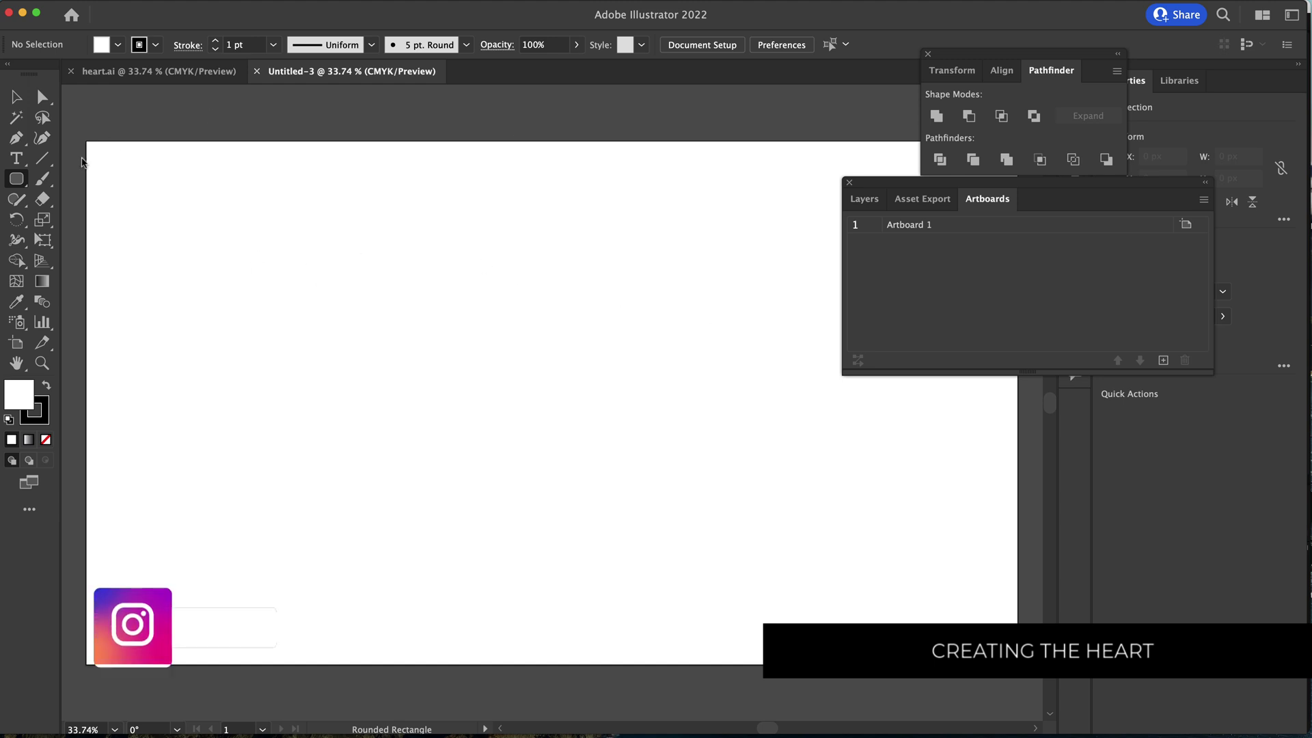
- Draw an upright rounded rectangle about 280 x 568 px with fully rounded ends and fill it with red
left_click(21, 182)
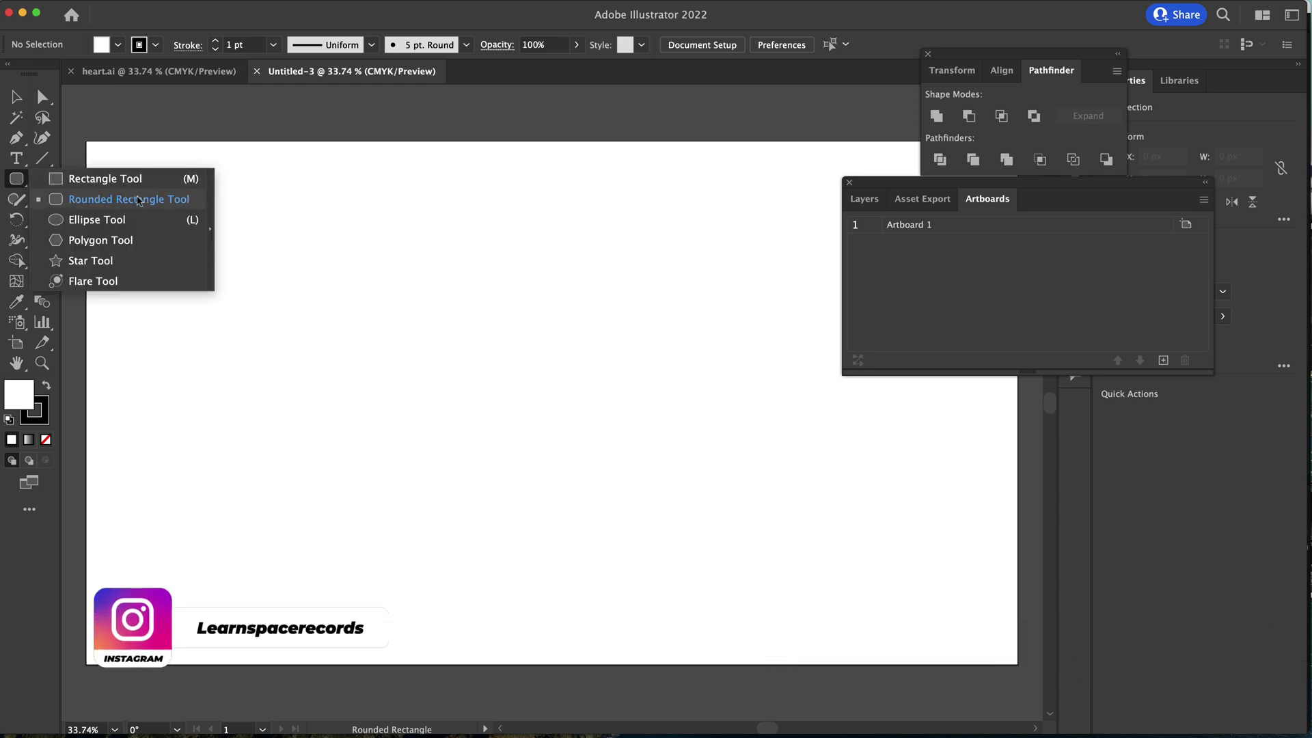
left_click(126, 199)
left_click_drag(371, 299, 508, 575)
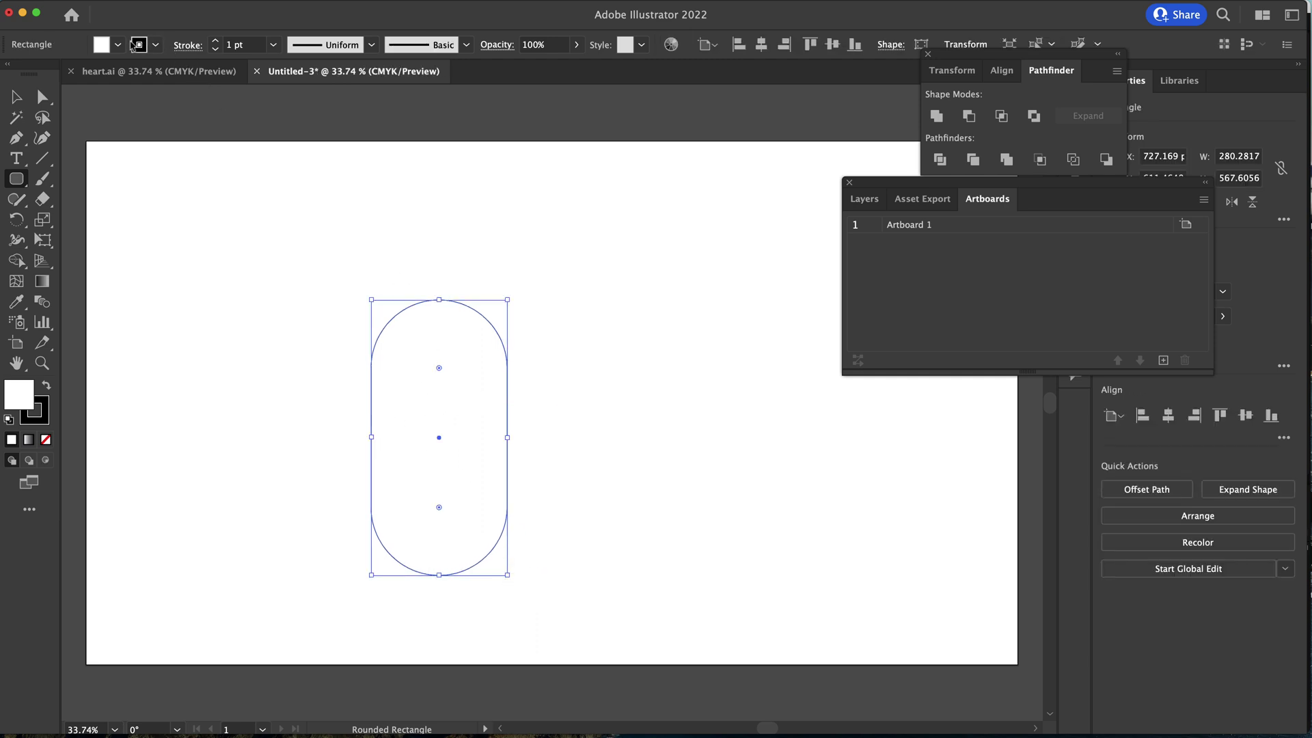
left_click(119, 45)
left_click(55, 74)
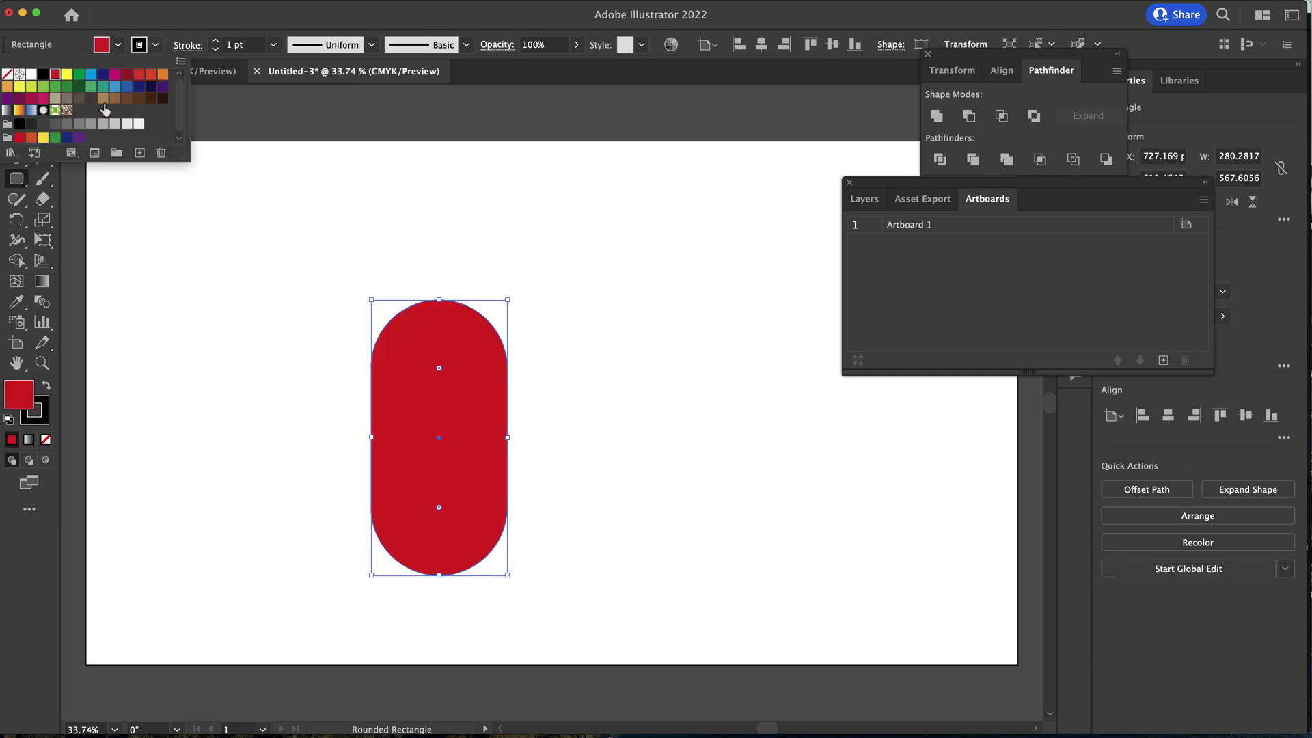
left_click(439, 369)
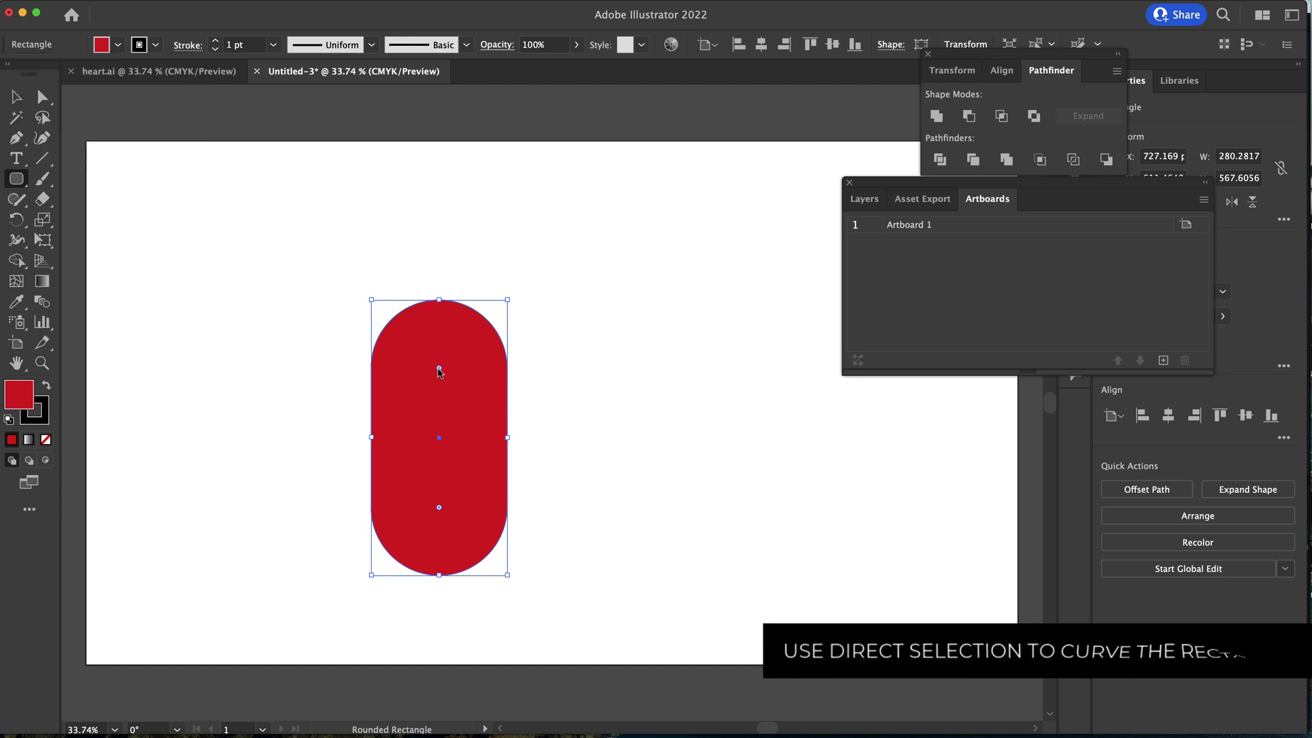
left_click_drag(441, 369, 437, 399)
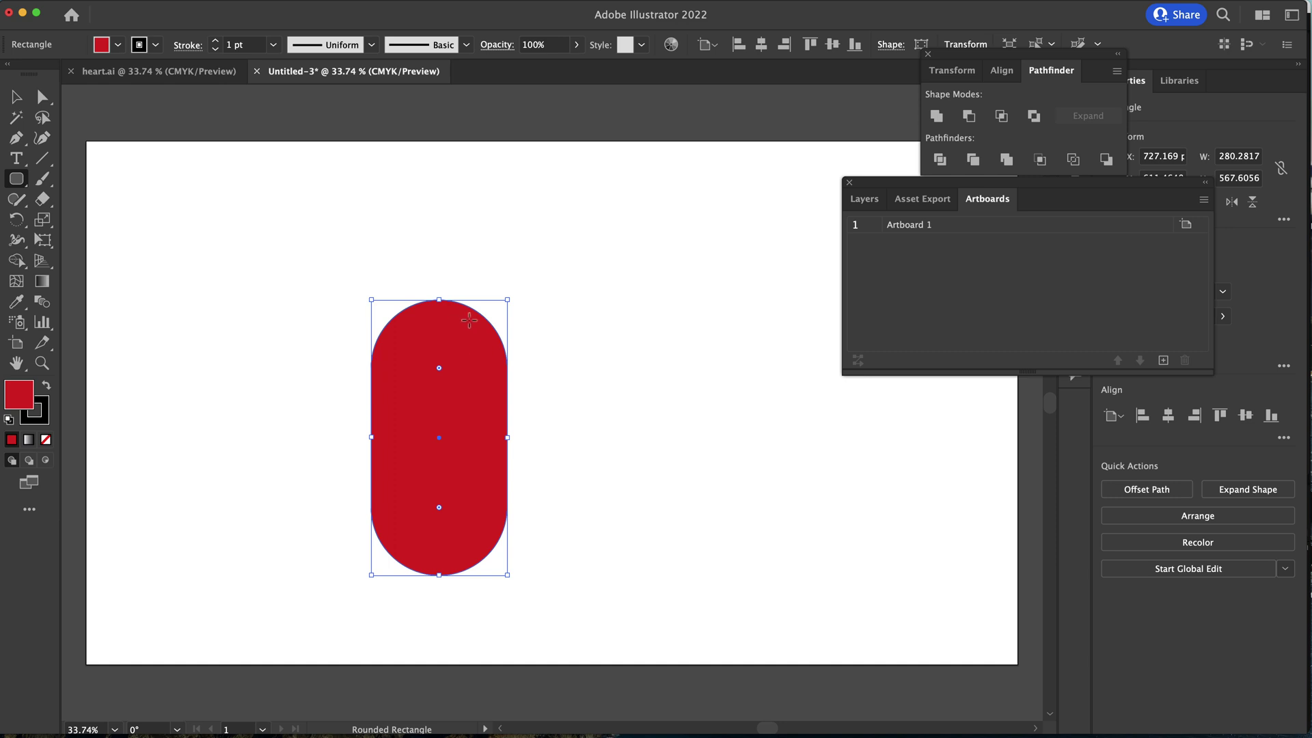
- Rotate the red rounded rectangle 45° counterclockwise
left_click(23, 99)
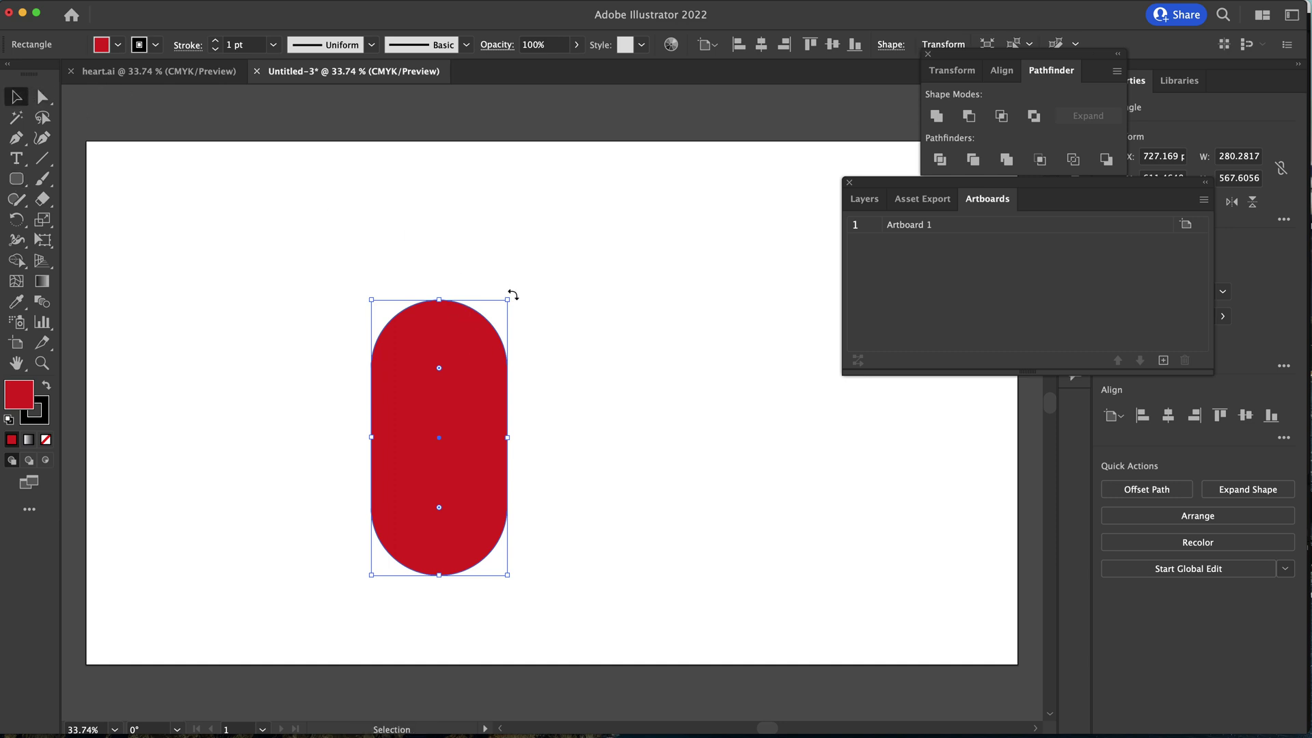
left_click_drag(513, 295, 408, 291)
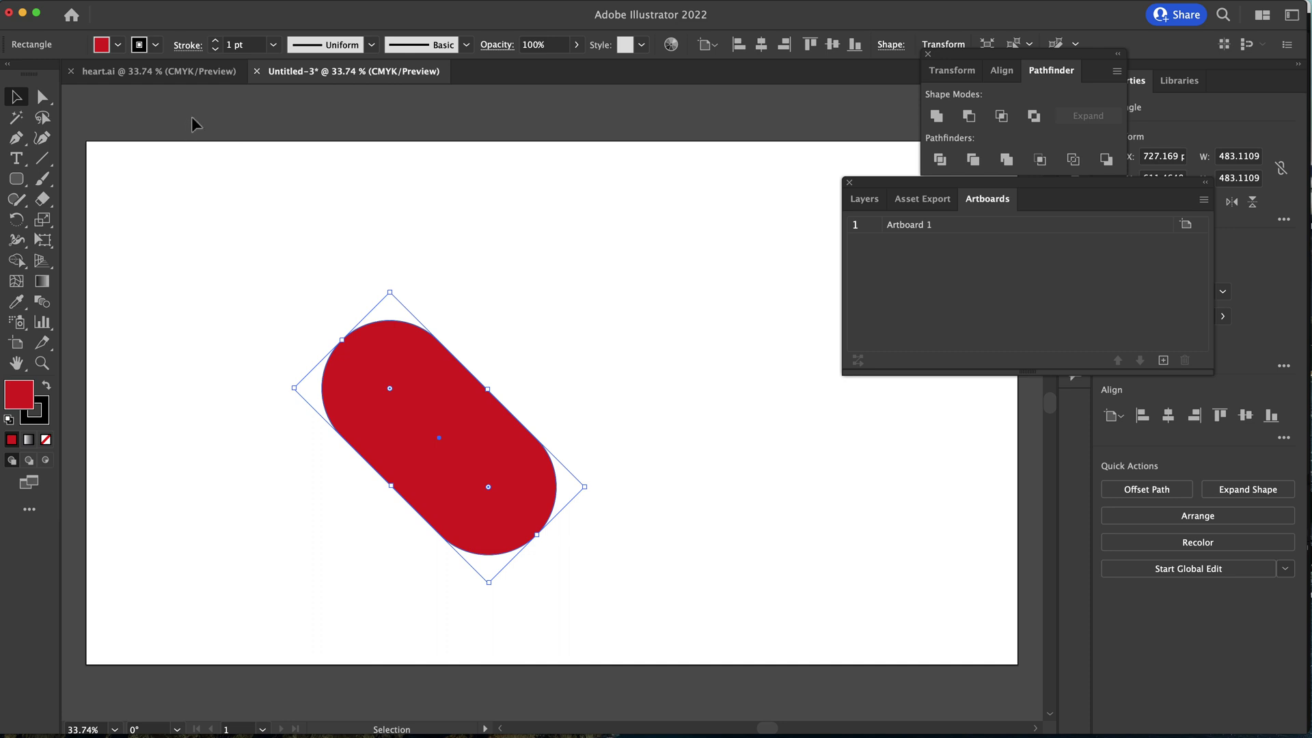
- Paste a copy of the tilted shape in place and rotate it 90° clockwise so the two shapes cross in an X
key("super+c")
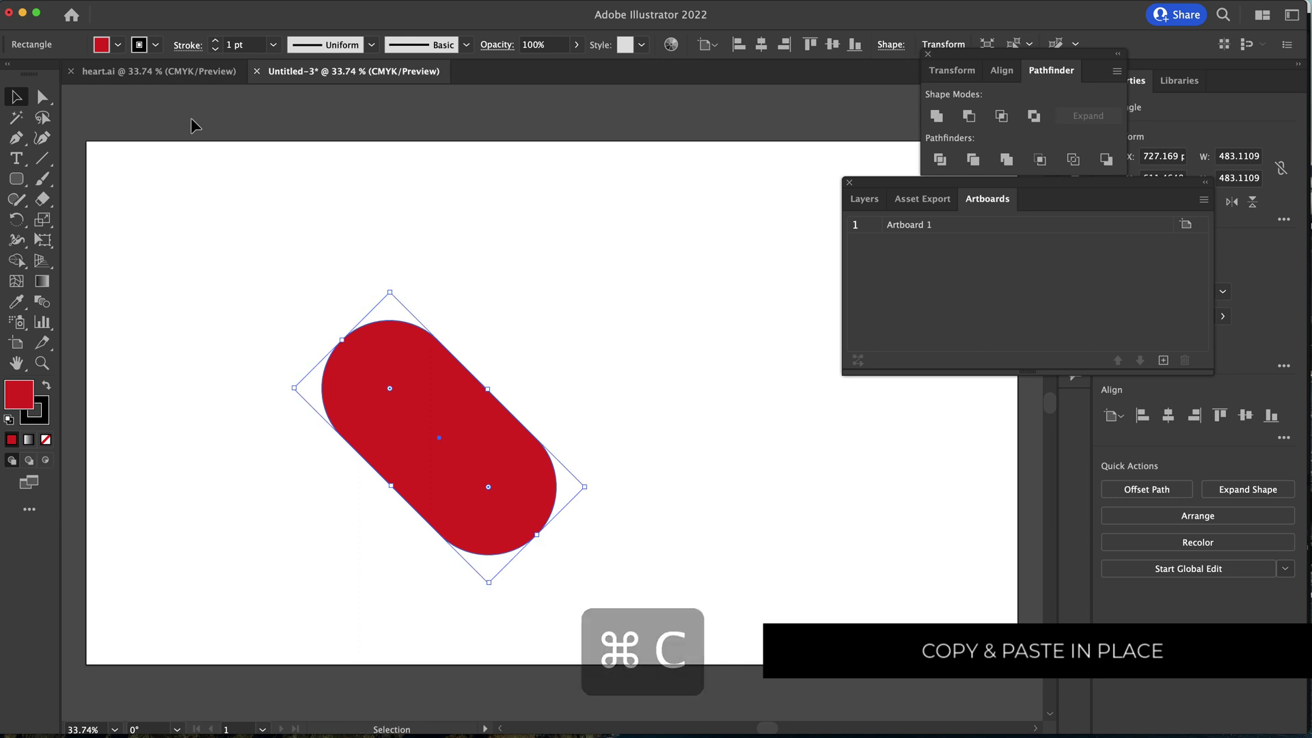
key("super")
key("shift+super+v")
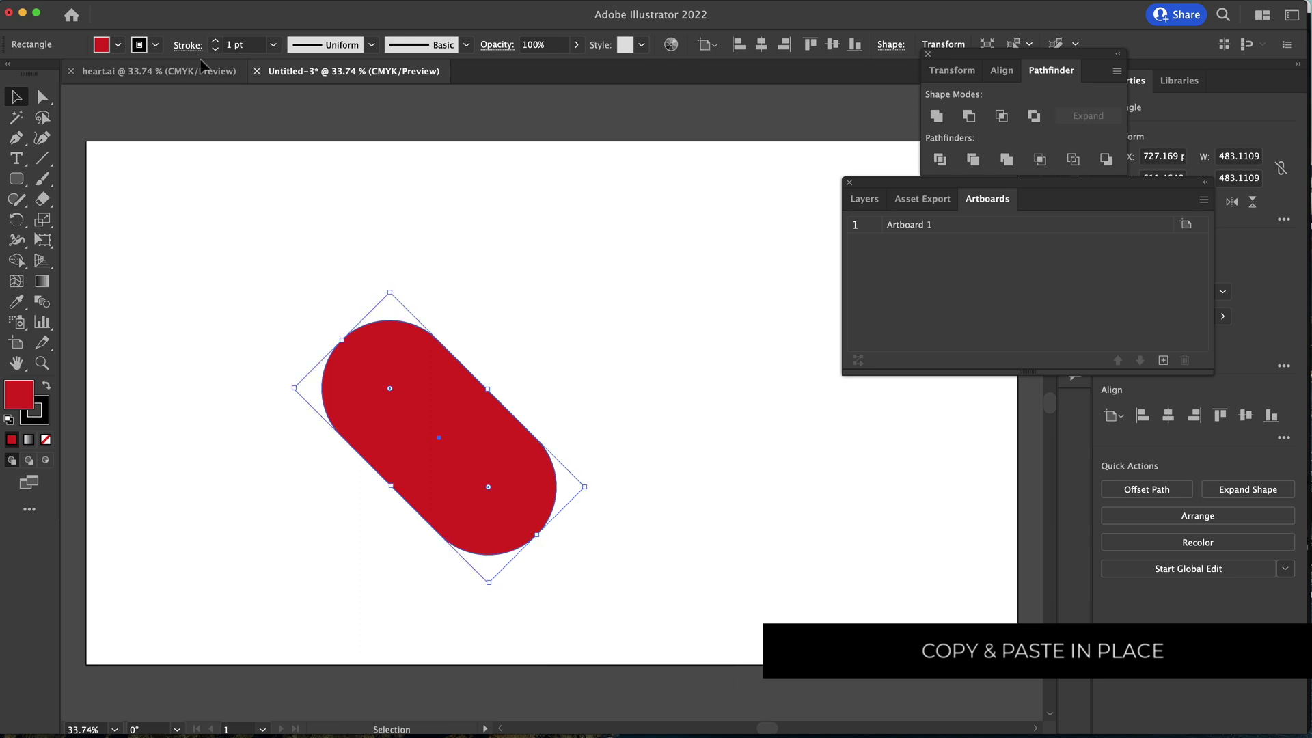
left_click(124, 1)
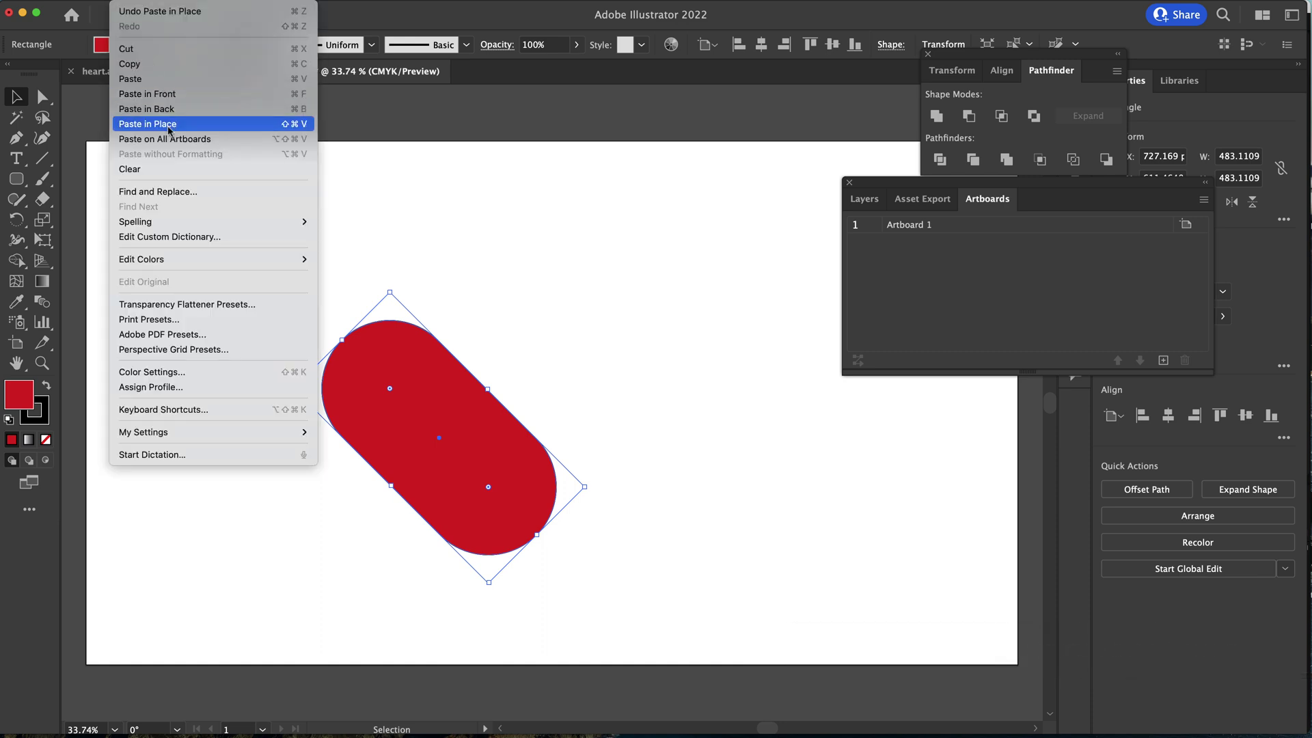
left_click(425, 285)
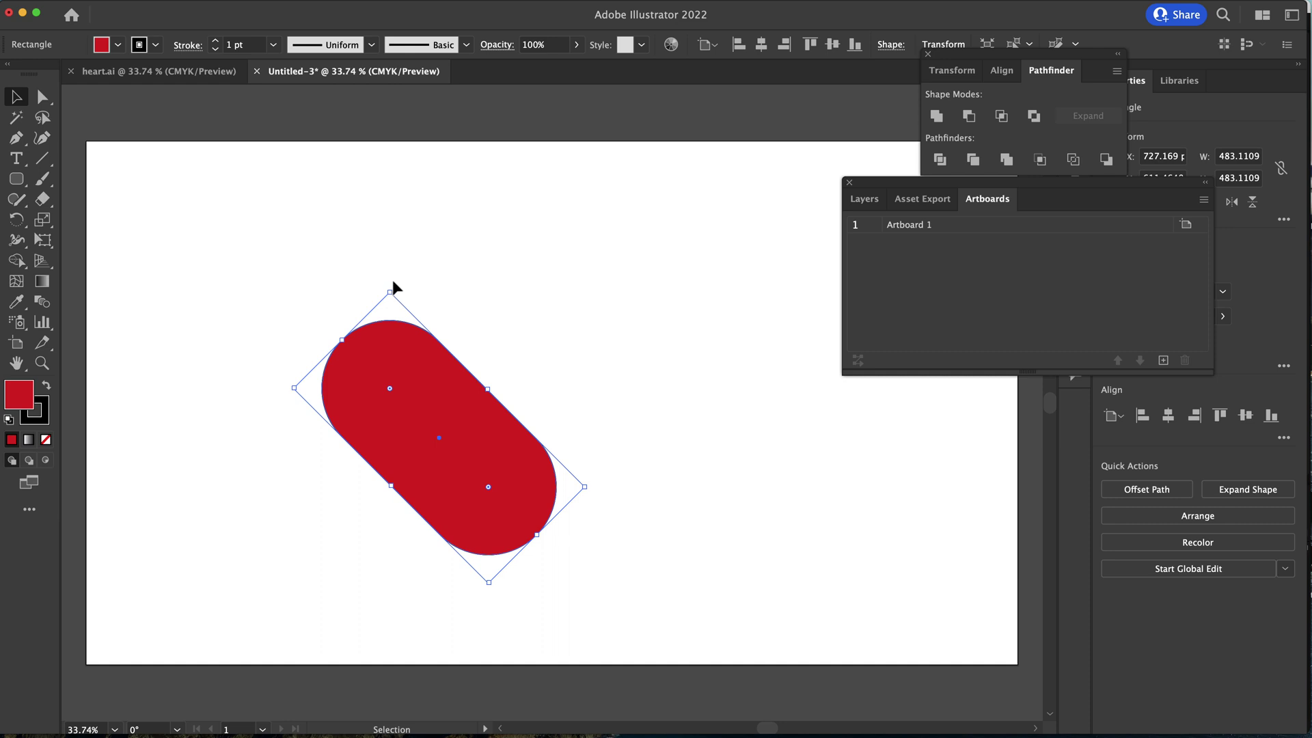
left_click_drag(391, 289, 598, 329)
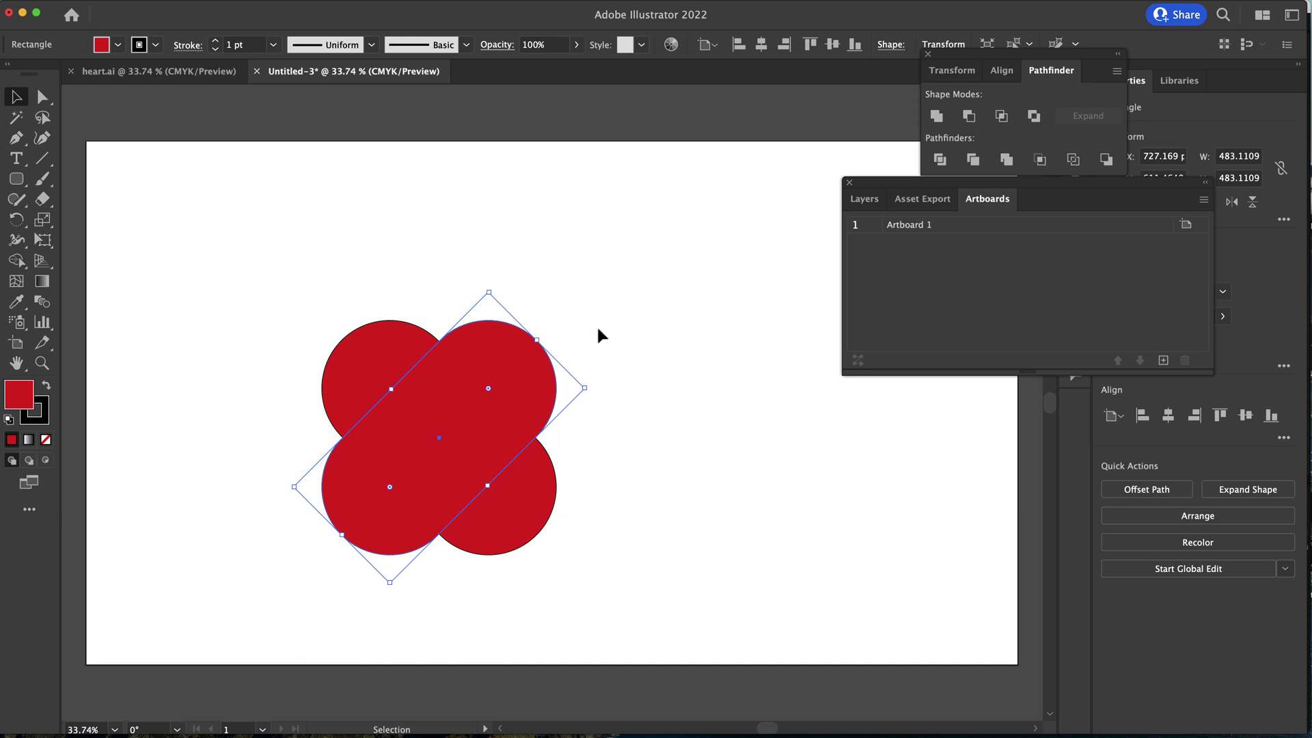
left_click(654, 342)
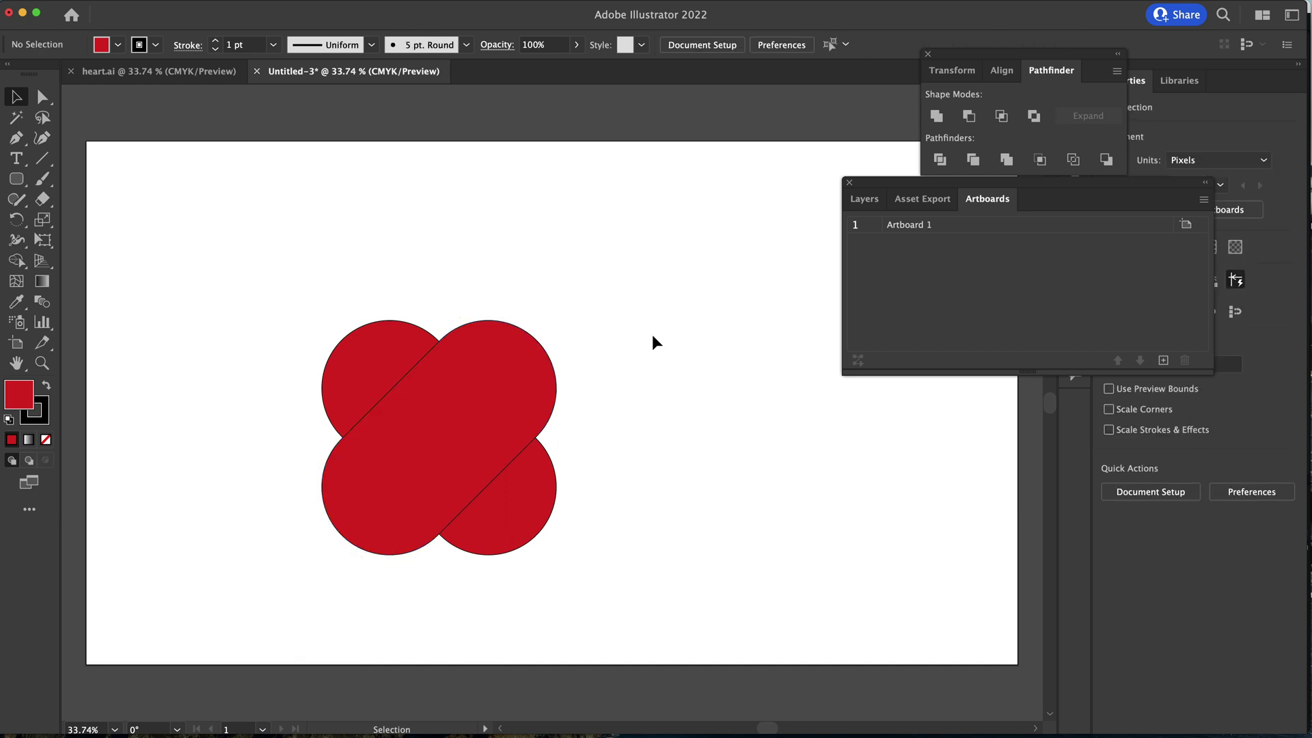
- Select both crossed shapes and split them at their overlaps with the Pathfinder Divide operation
left_click_drag(265, 258, 718, 612)
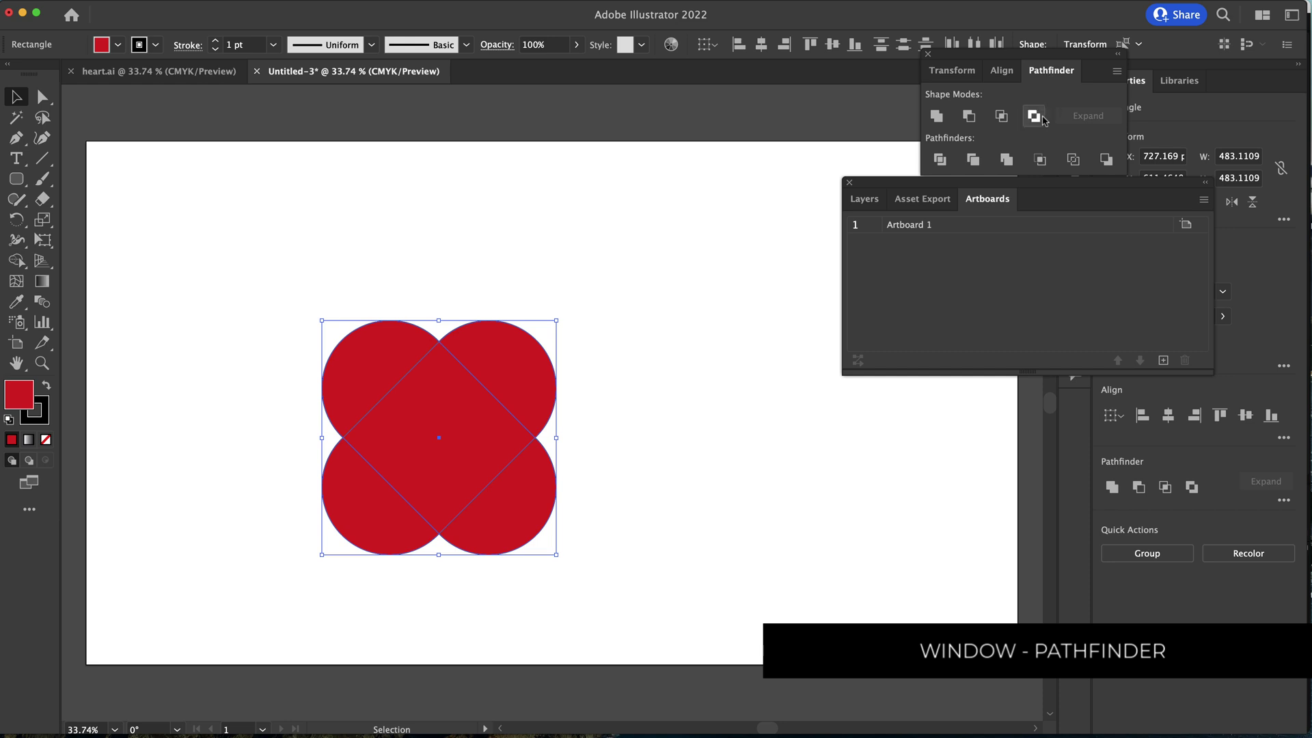
left_click(345, 1)
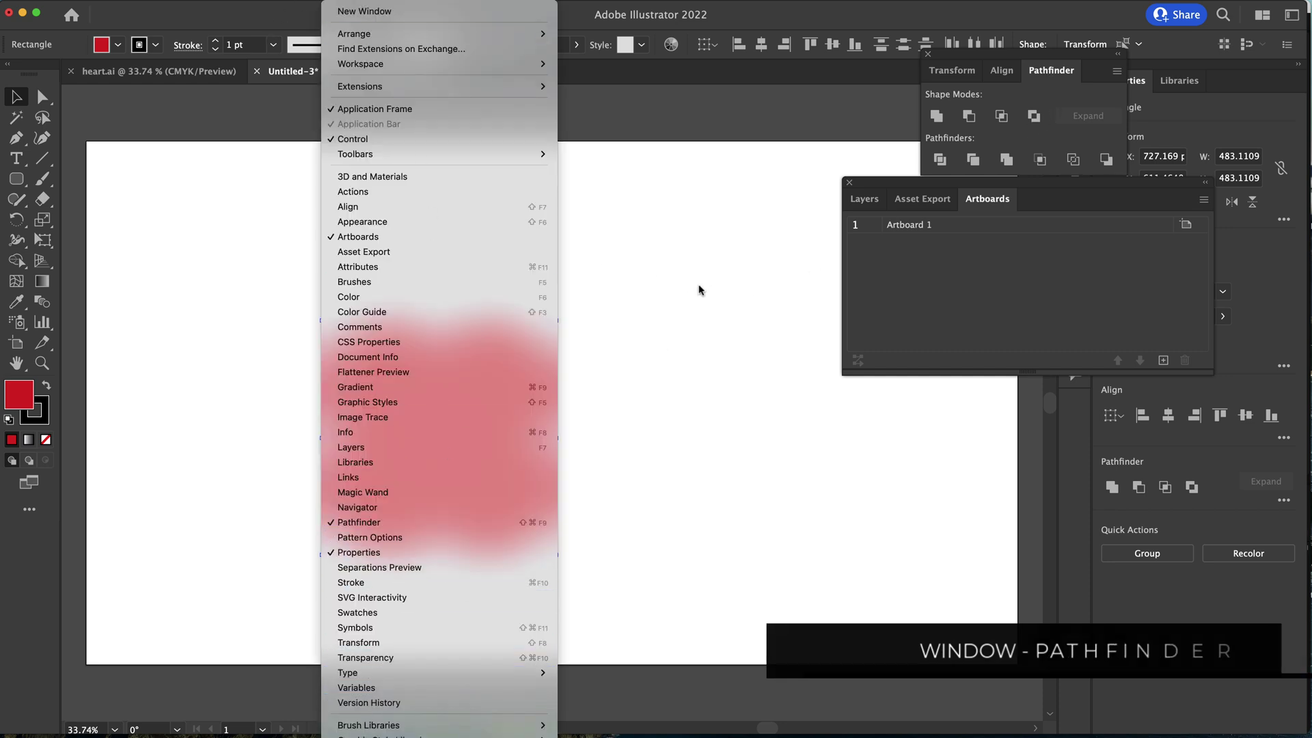
left_click(383, 523)
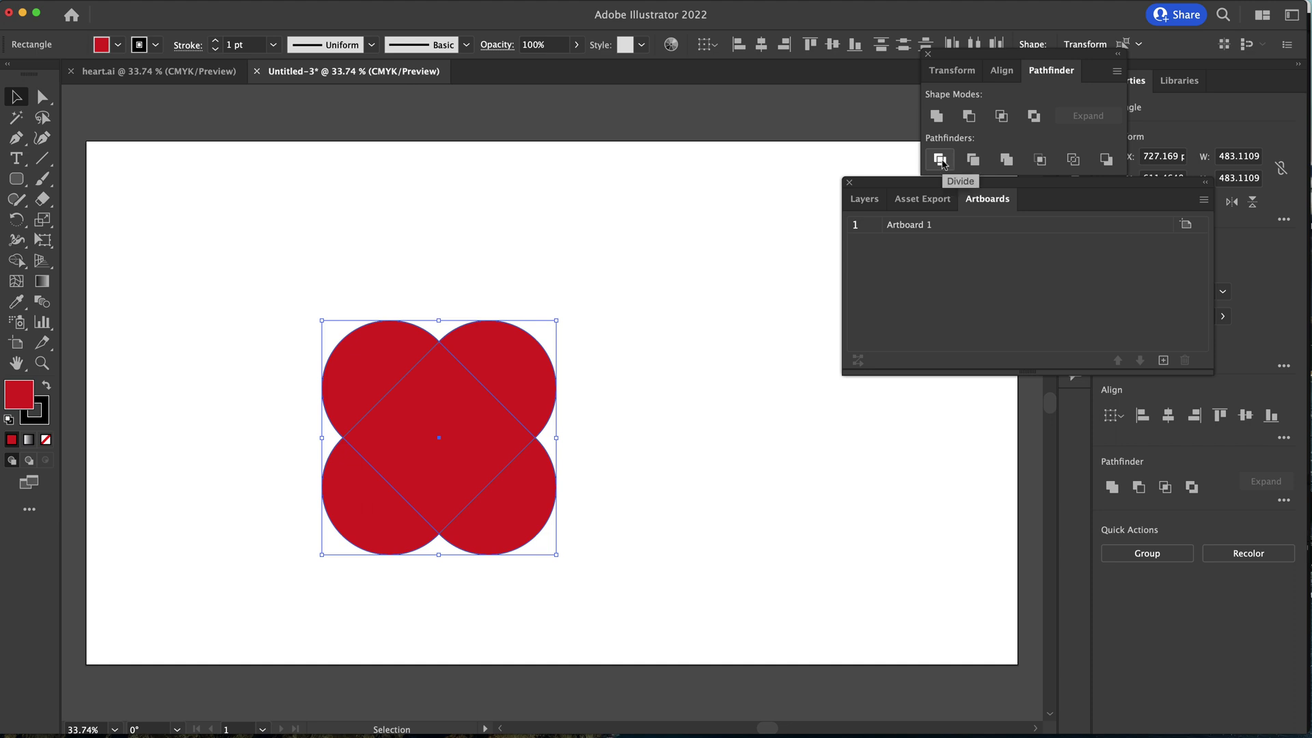
left_click(942, 162)
left_click(640, 473)
- Delete the two lower rounded ends of the divided shape so that a heart outline remains
left_click(520, 489)
double_click(527, 512)
left_click(528, 514)
key("Delete")
left_click(362, 518)
key("Delete")
double_click(627, 530)
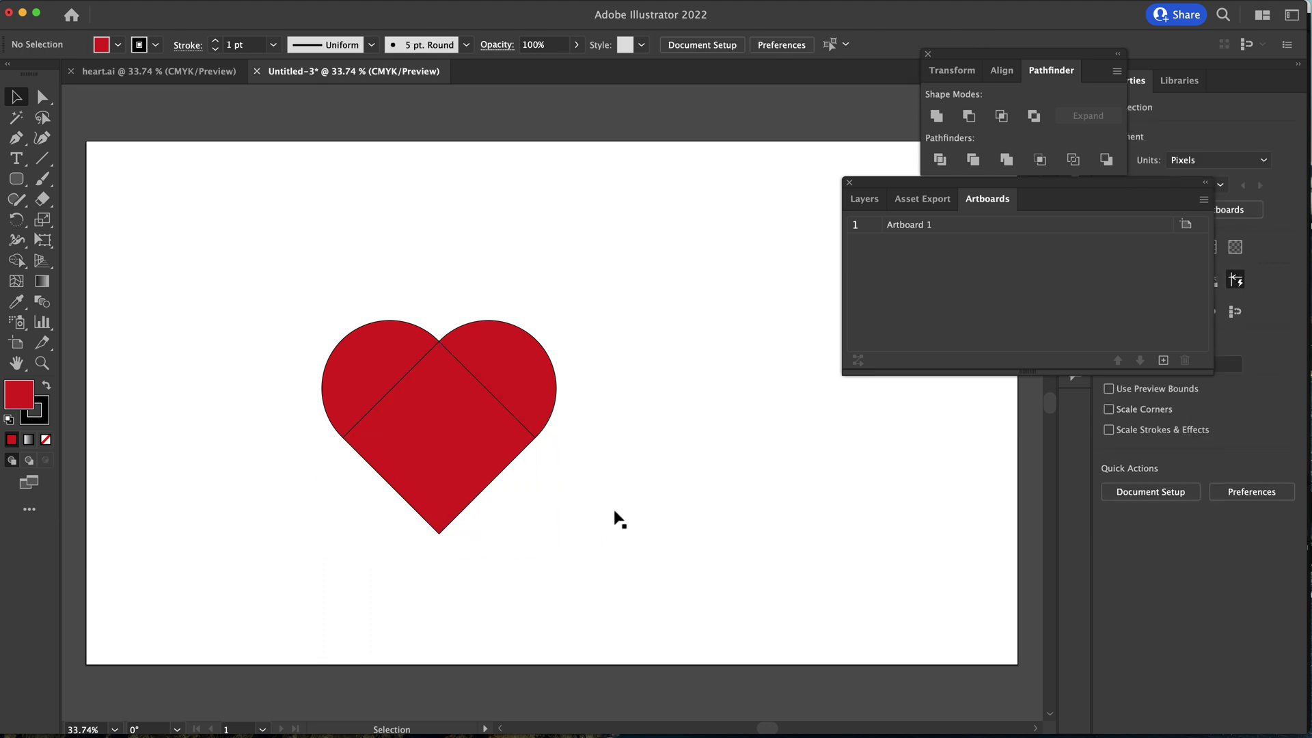
- Select all the remaining heart pieces and merge them into one shape with Unite
left_click_drag(274, 258, 643, 578)
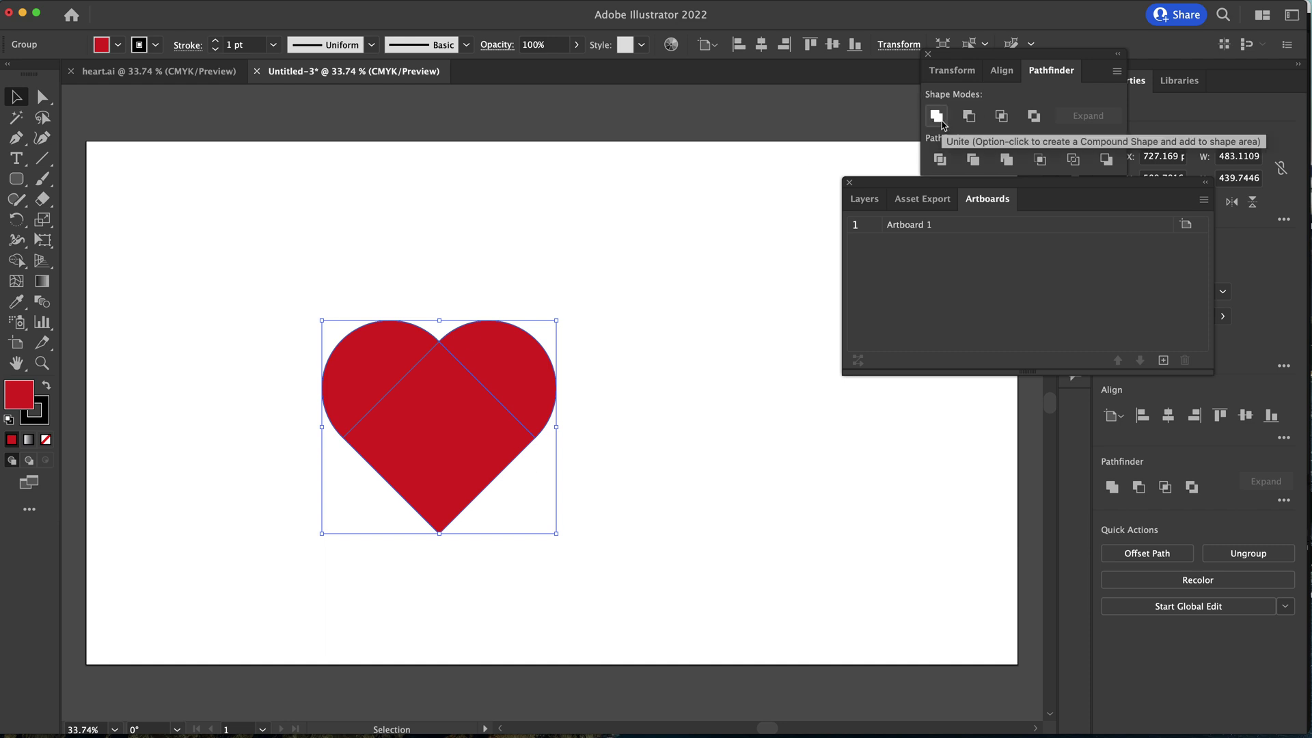
left_click(938, 118)
left_click(741, 261)
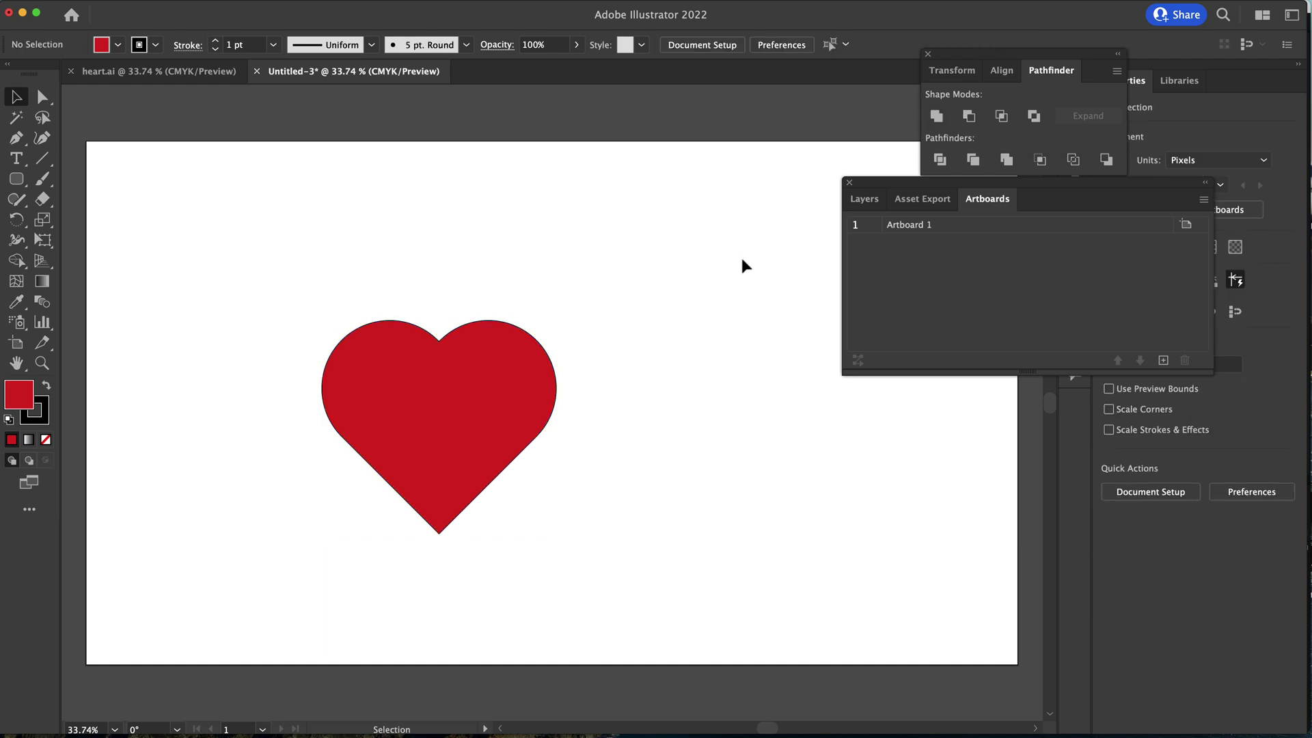
- Remove the heart's outline by setting its stroke to 0 pt
left_click(497, 402)
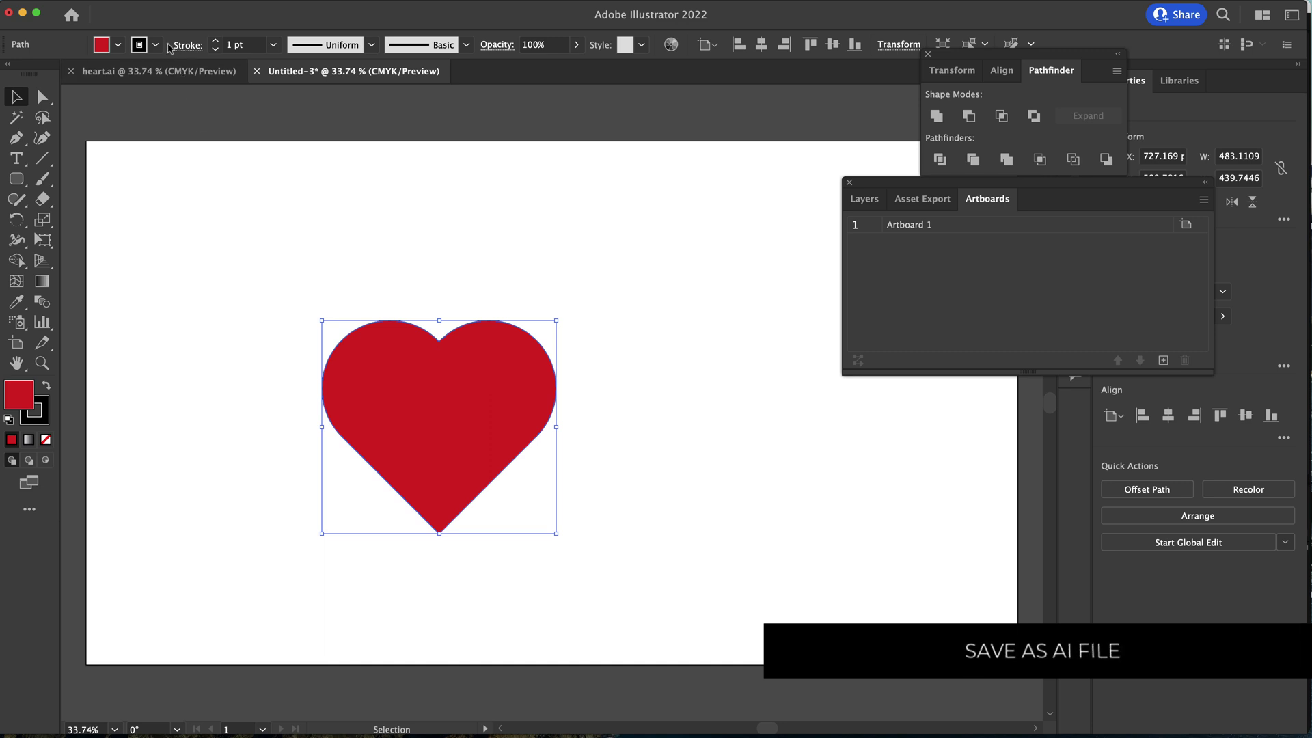
left_click(215, 49)
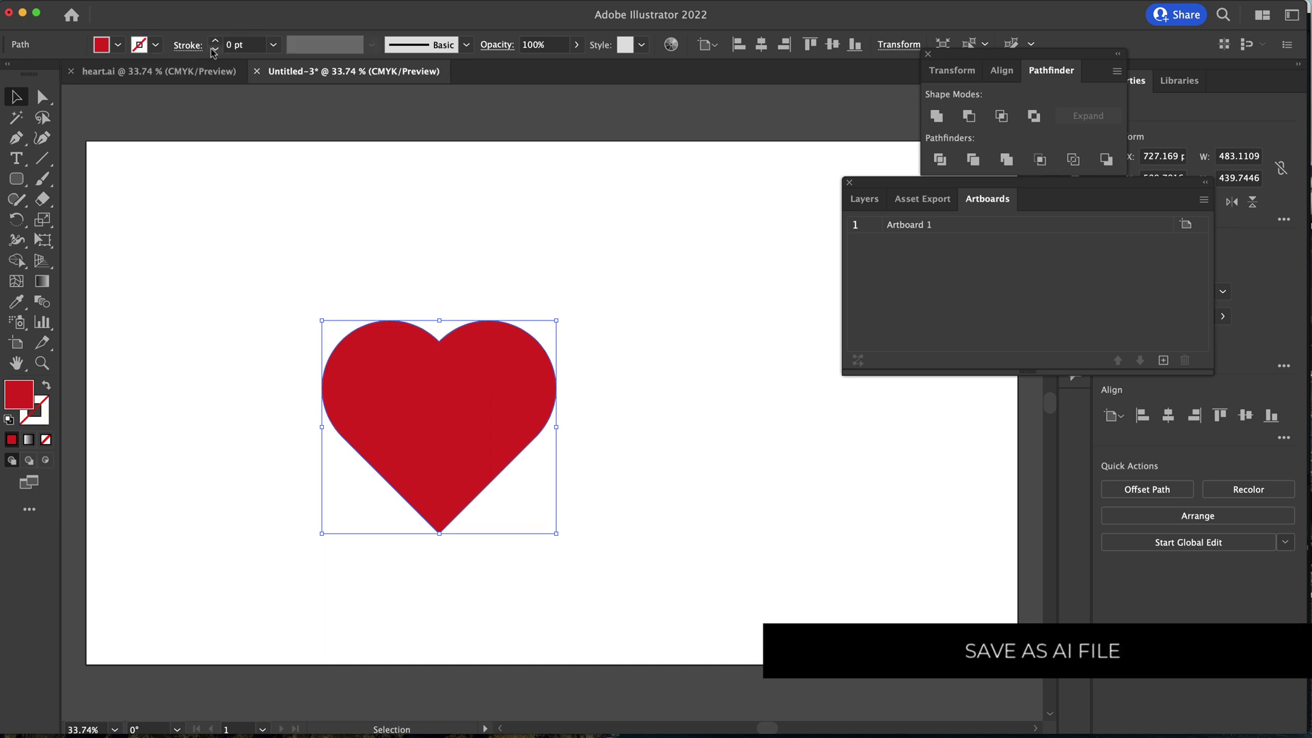
left_click(563, 308)
left_click(487, 394)
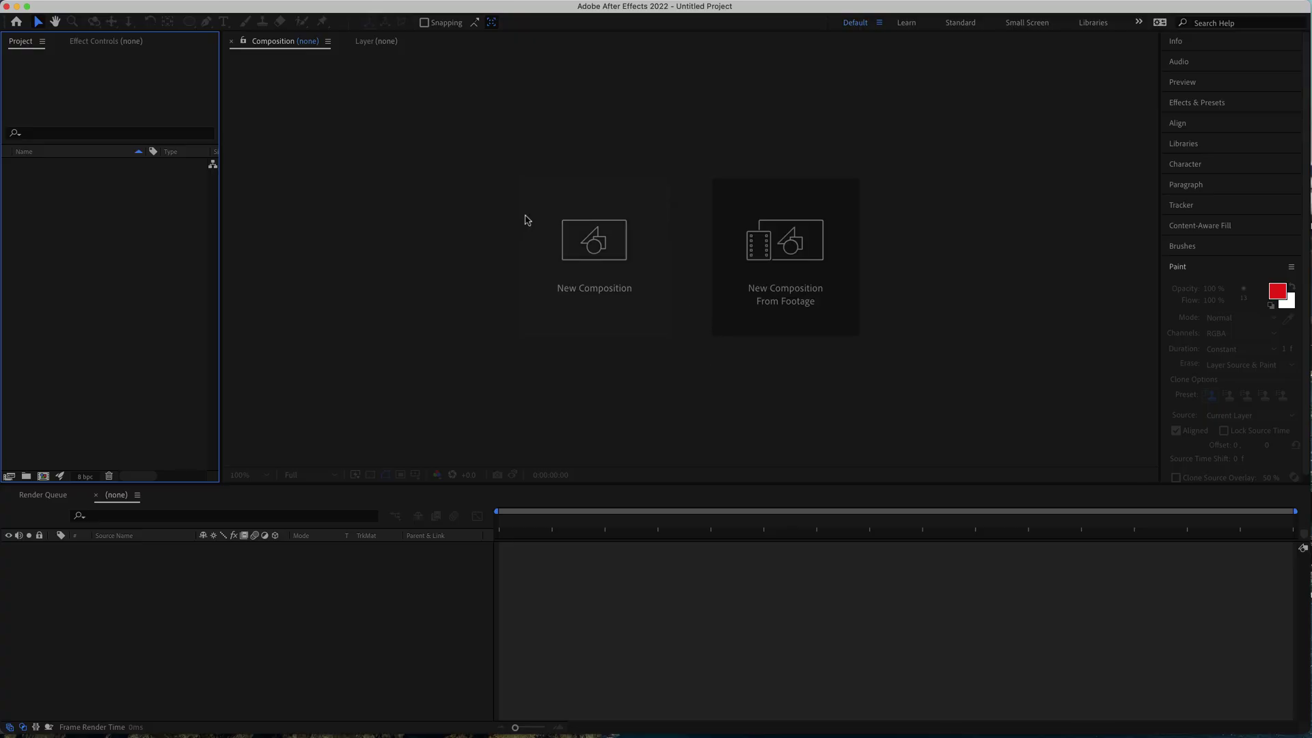
- Switch to After Effects and import heart.ai into the project as footage with merged layers
right_click(99, 243)
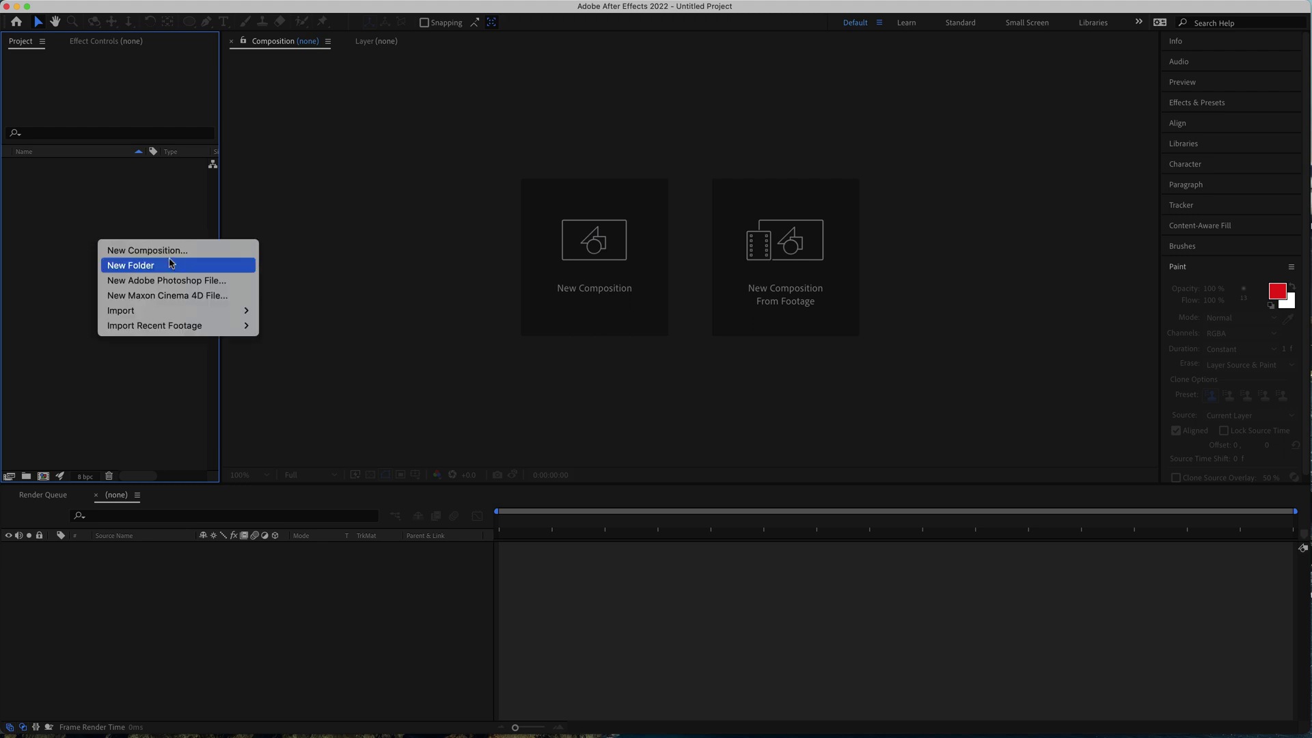
mouse_move(157, 318)
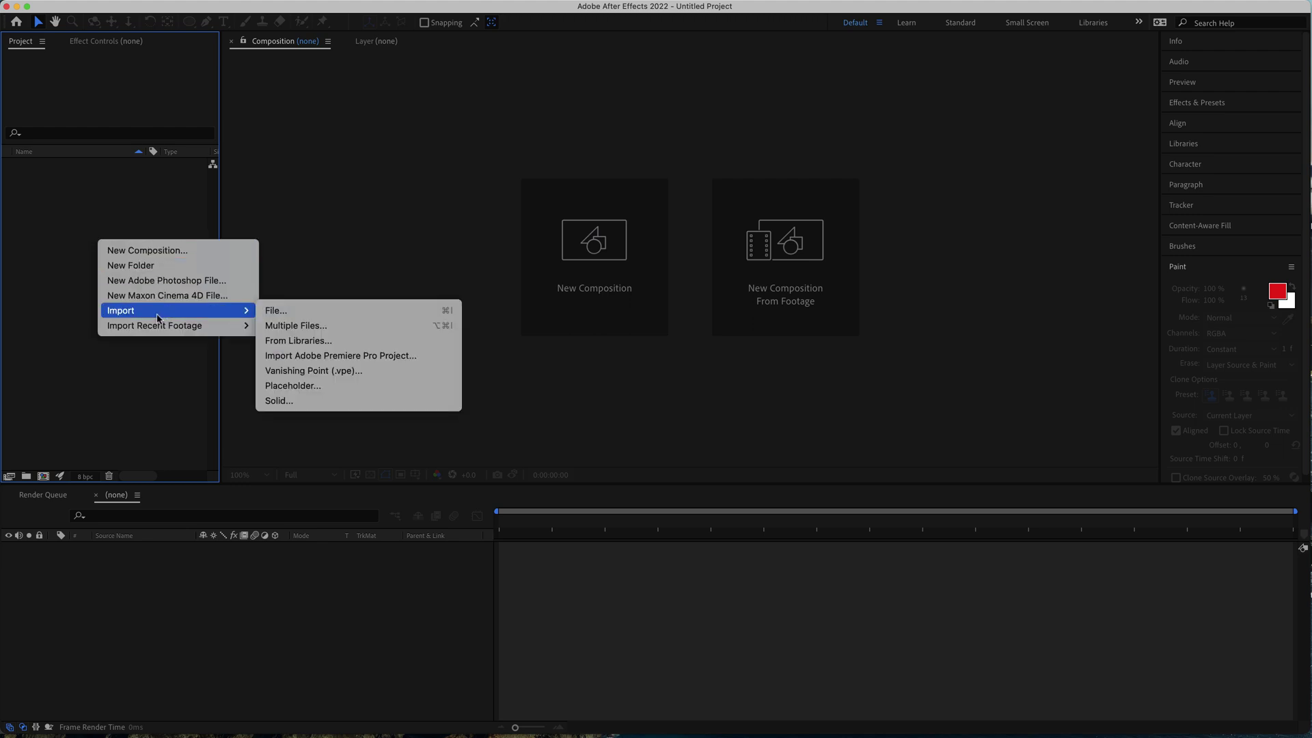
left_click(331, 313)
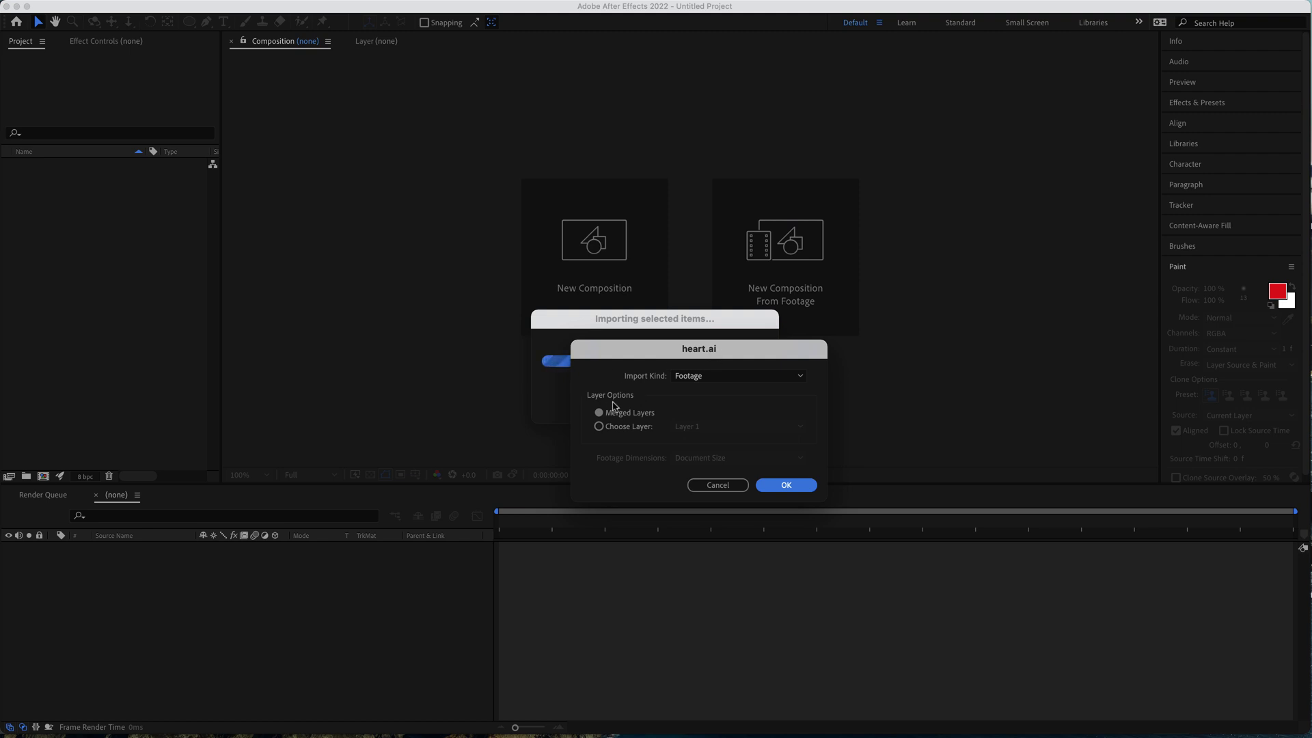
left_click(787, 485)
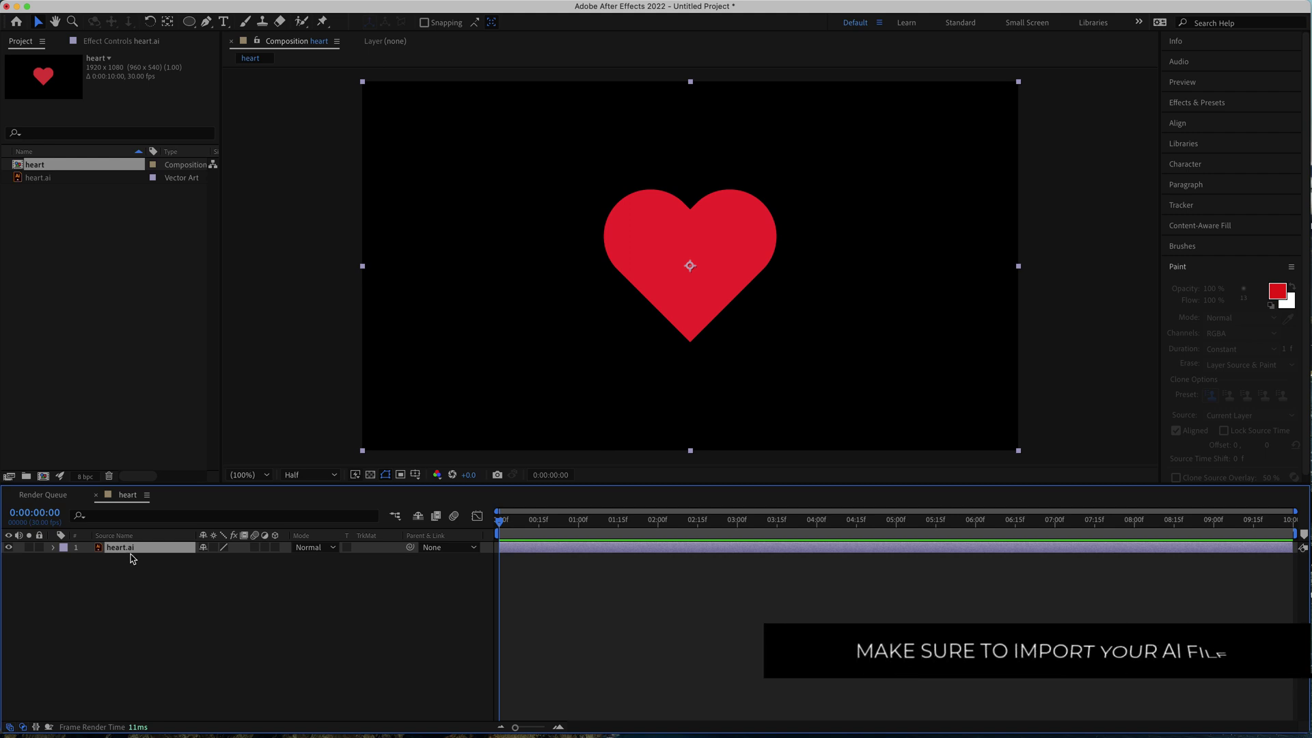
- Trim the end of the heart.ai layer in the heart composition to about 3 seconds
left_click_drag(1298, 548, 751, 547)
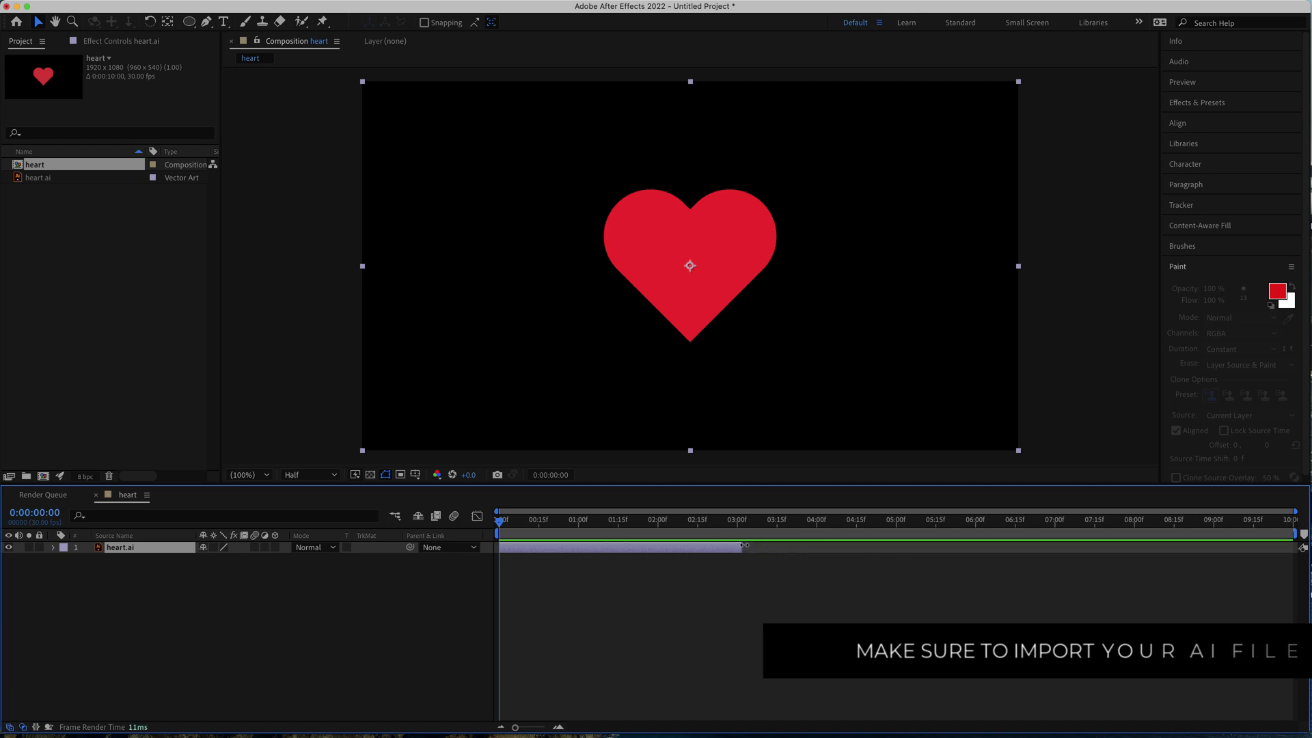
left_click_drag(747, 546, 739, 546)
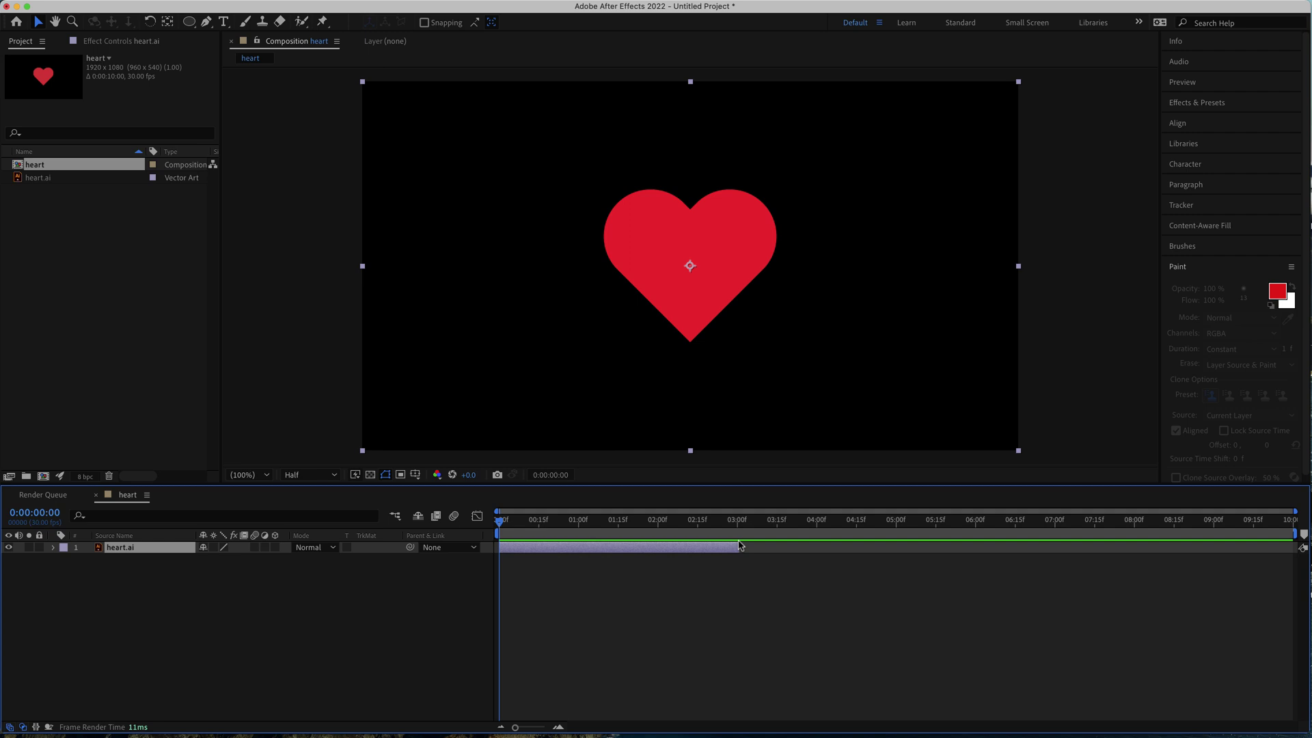
- Start keyframing the heart.ai layer's Scale at 0 seconds with a value of 3%
key("s")
left_click(87, 559)
left_click(220, 560)
type("3")
key("Return")
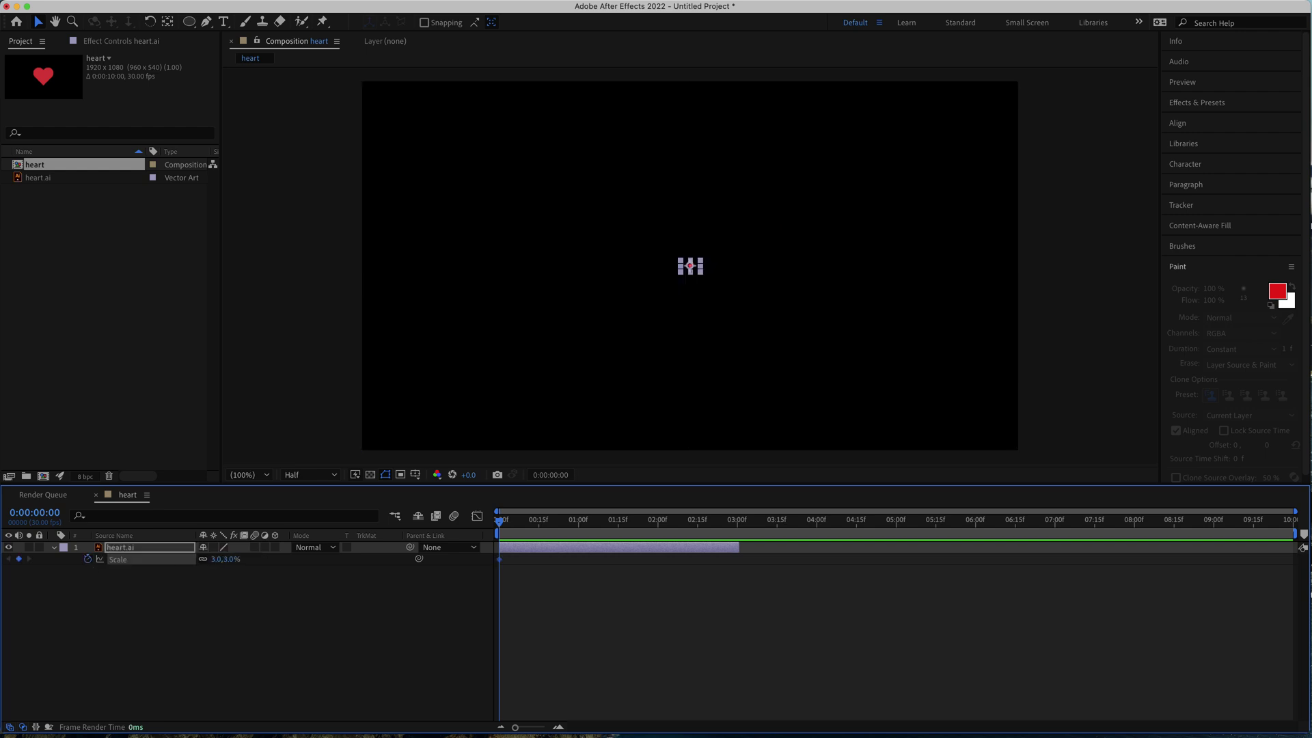
- Add a Scale keyframe of 561% to the heart.ai layer at 2 seconds
left_click_drag(507, 525, 658, 523)
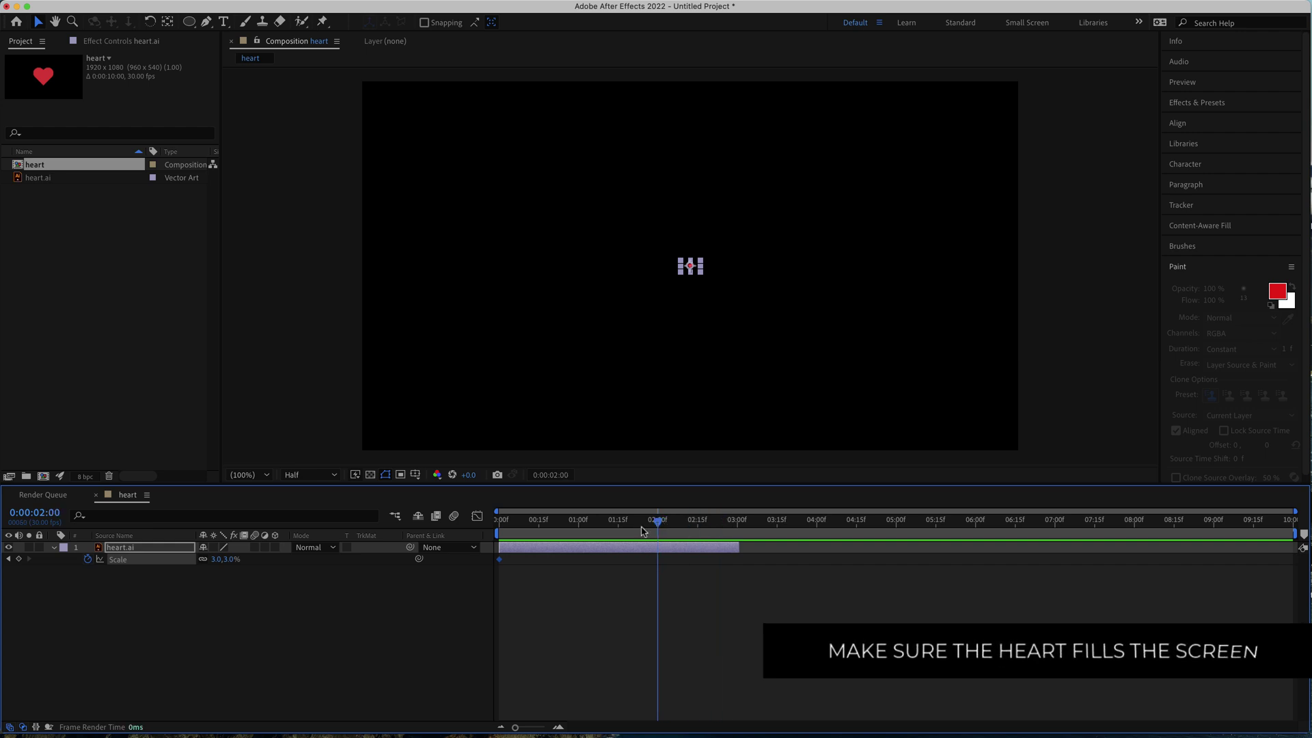
left_click_drag(226, 560, 596, 540)
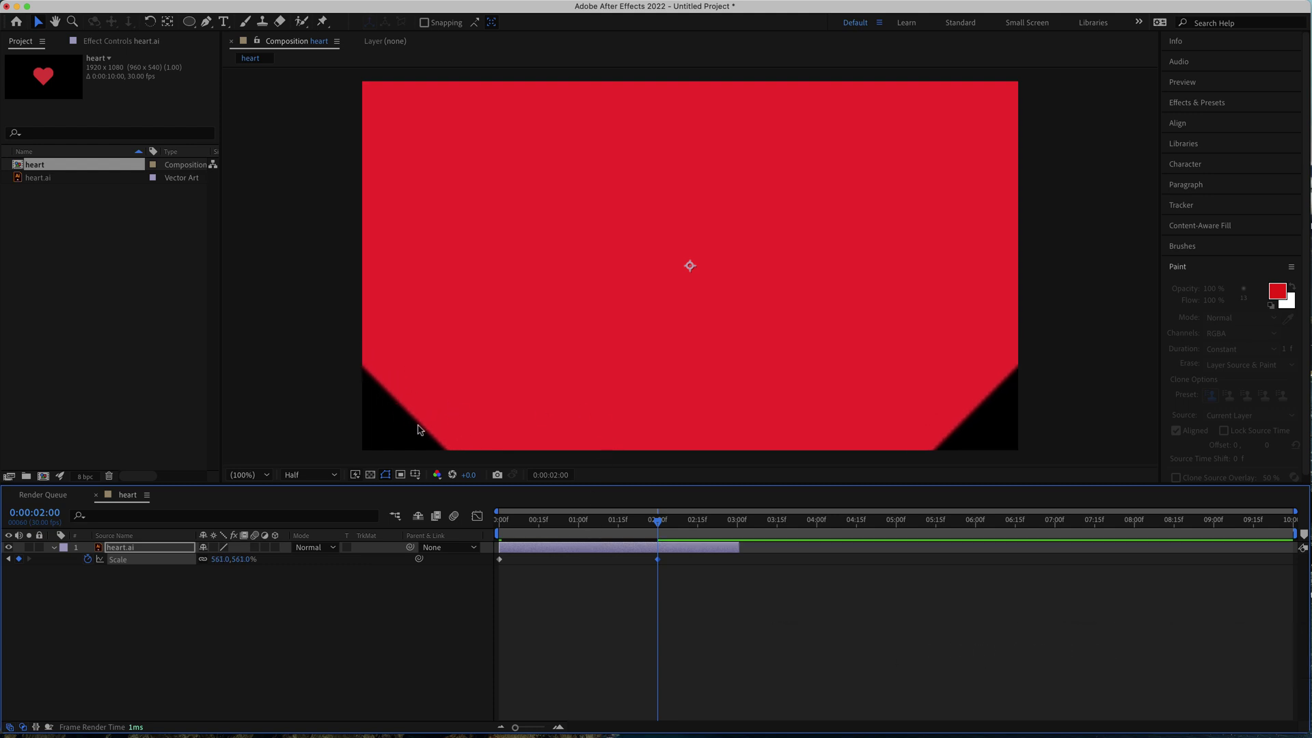
- Turn on continuous rasterization for the heart.ai layer and set its 2-second Scale keyframe to 730% so the heart fills the frame
left_click(215, 545)
left_click(216, 549)
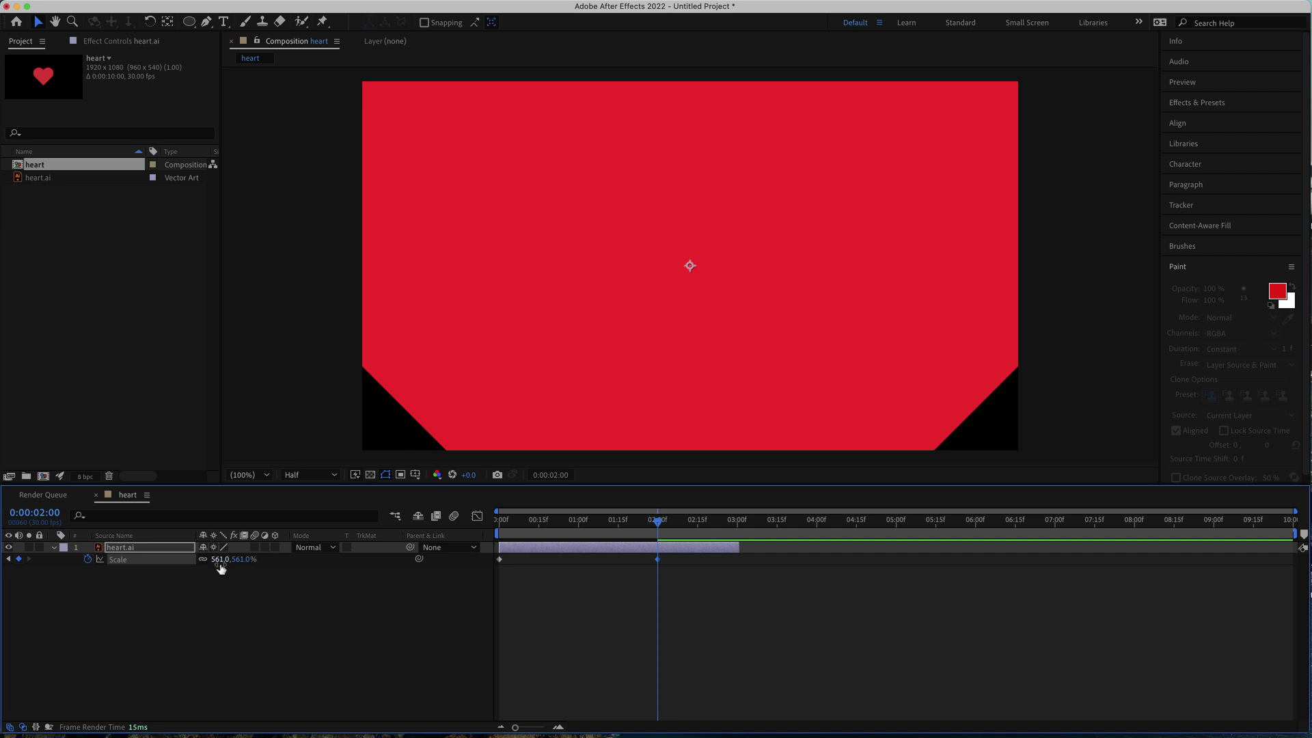
left_click_drag(217, 562, 319, 561)
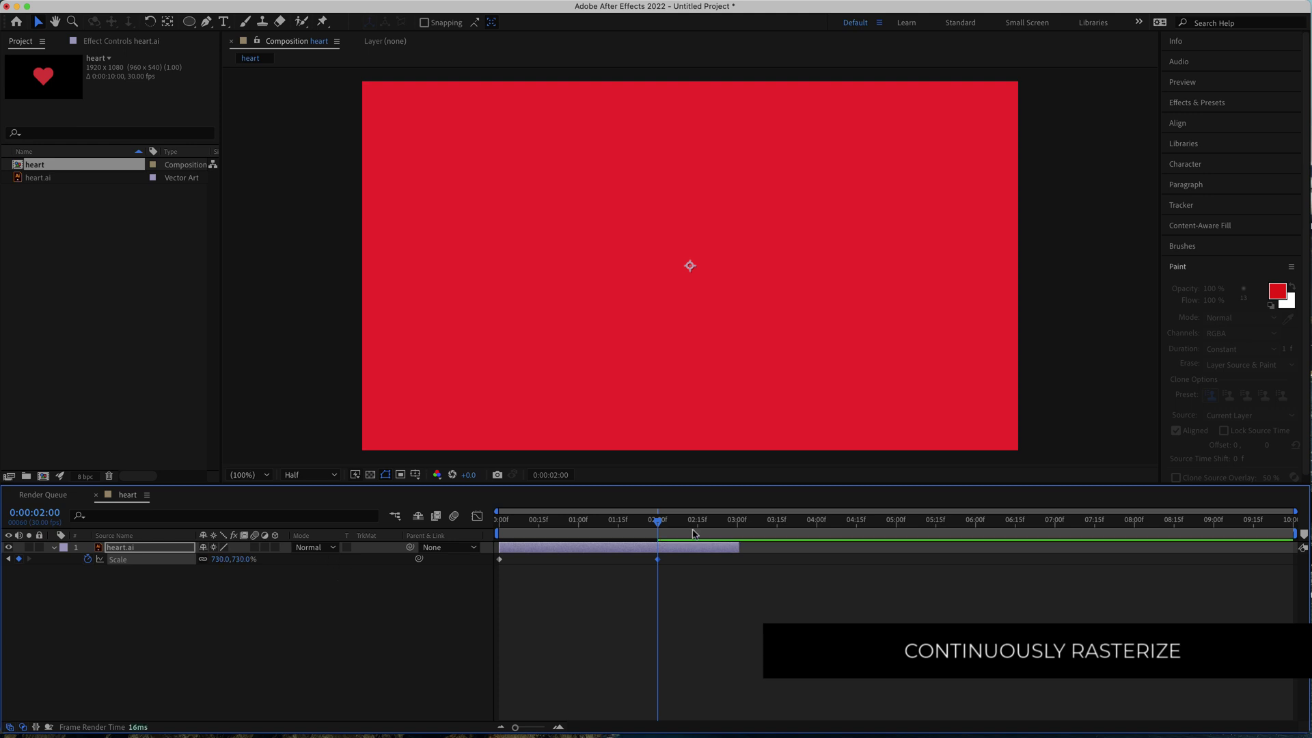
- Preview the heart's growth from the start of the composition and apply a Fill effect to the heart.ai layer
key("space")
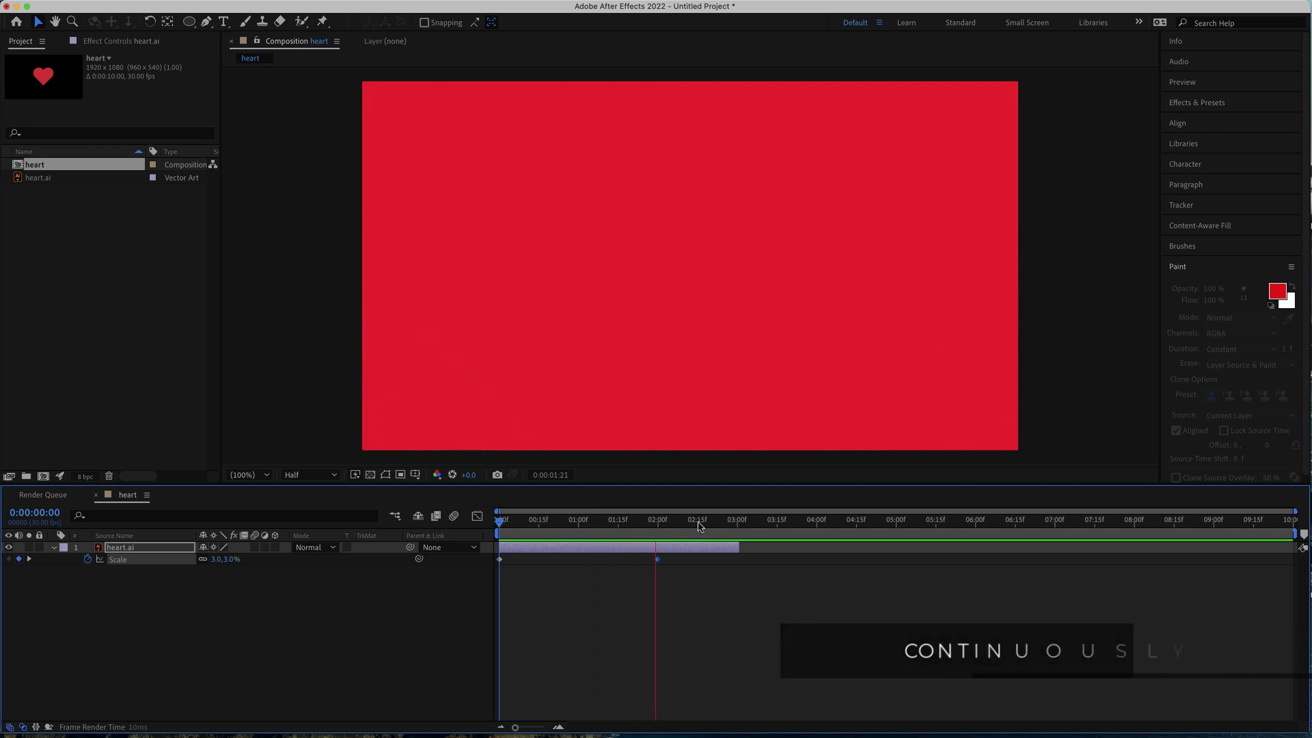
left_click_drag(708, 523, 482, 518)
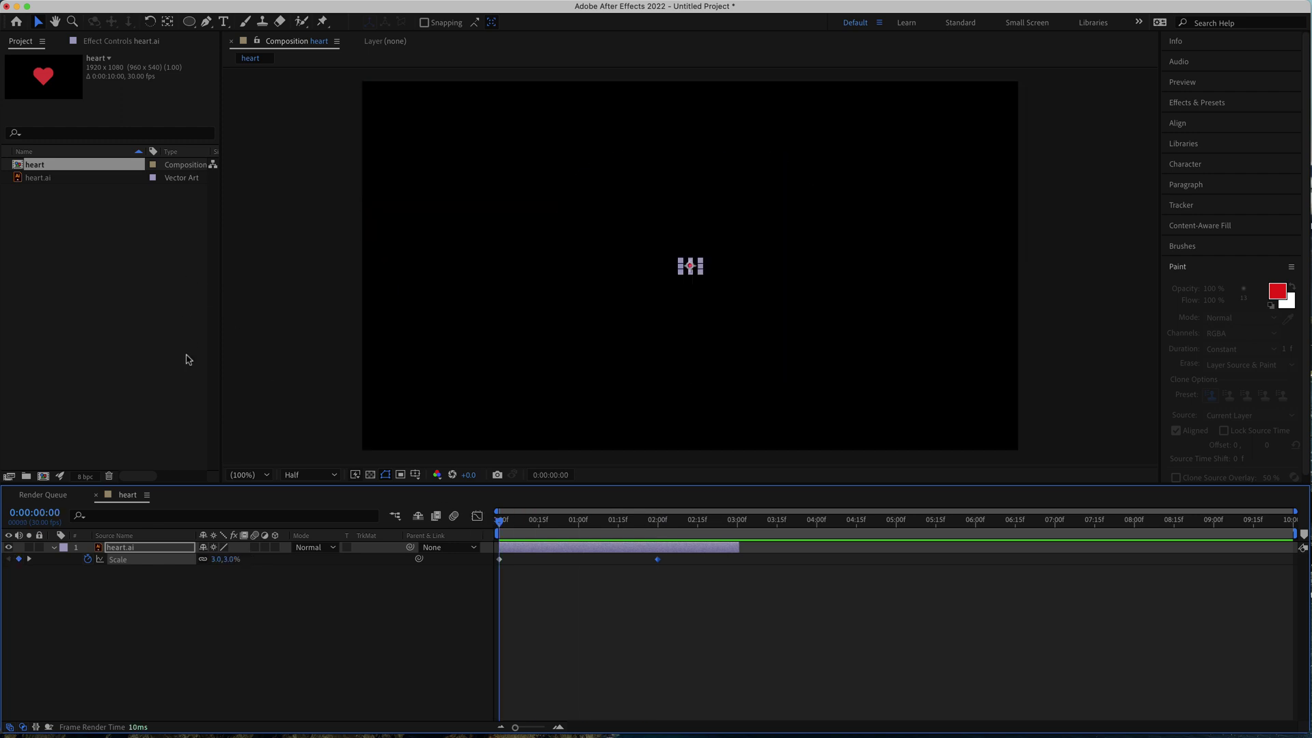
left_click(179, 606)
left_click(150, 555)
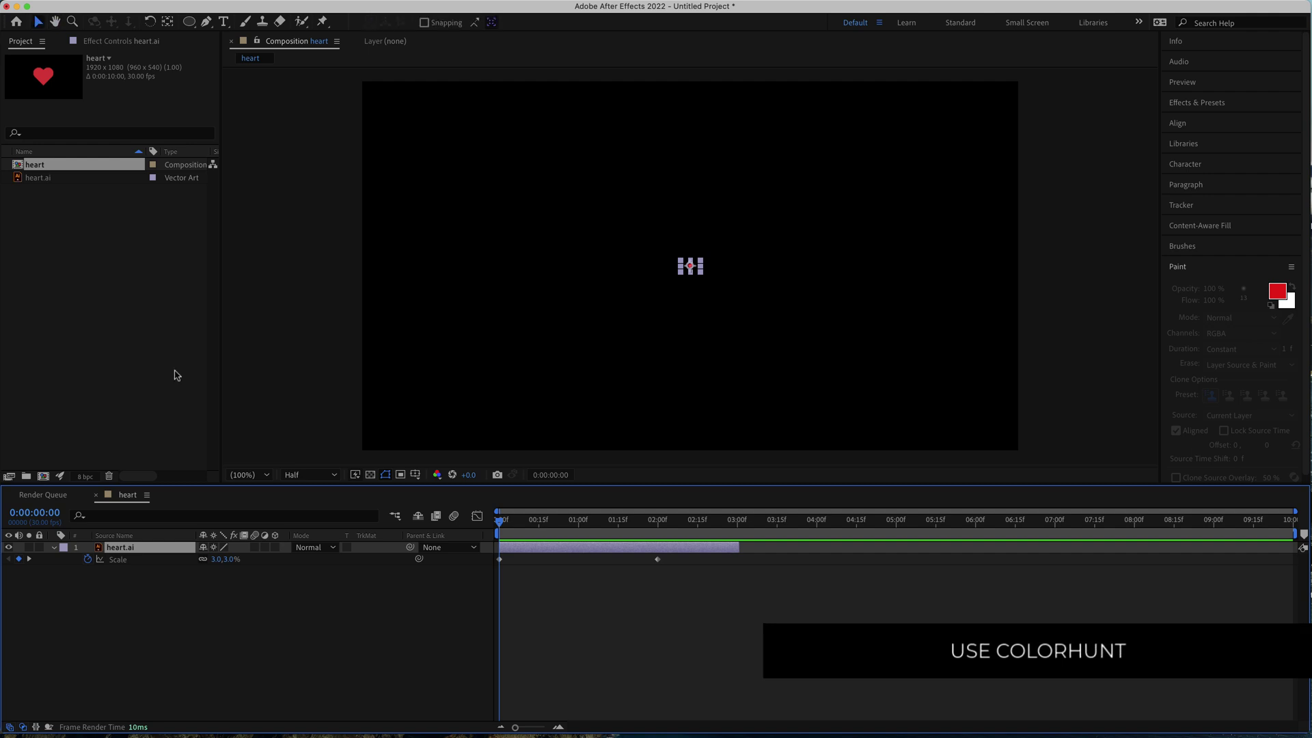
key("ctrl+space")
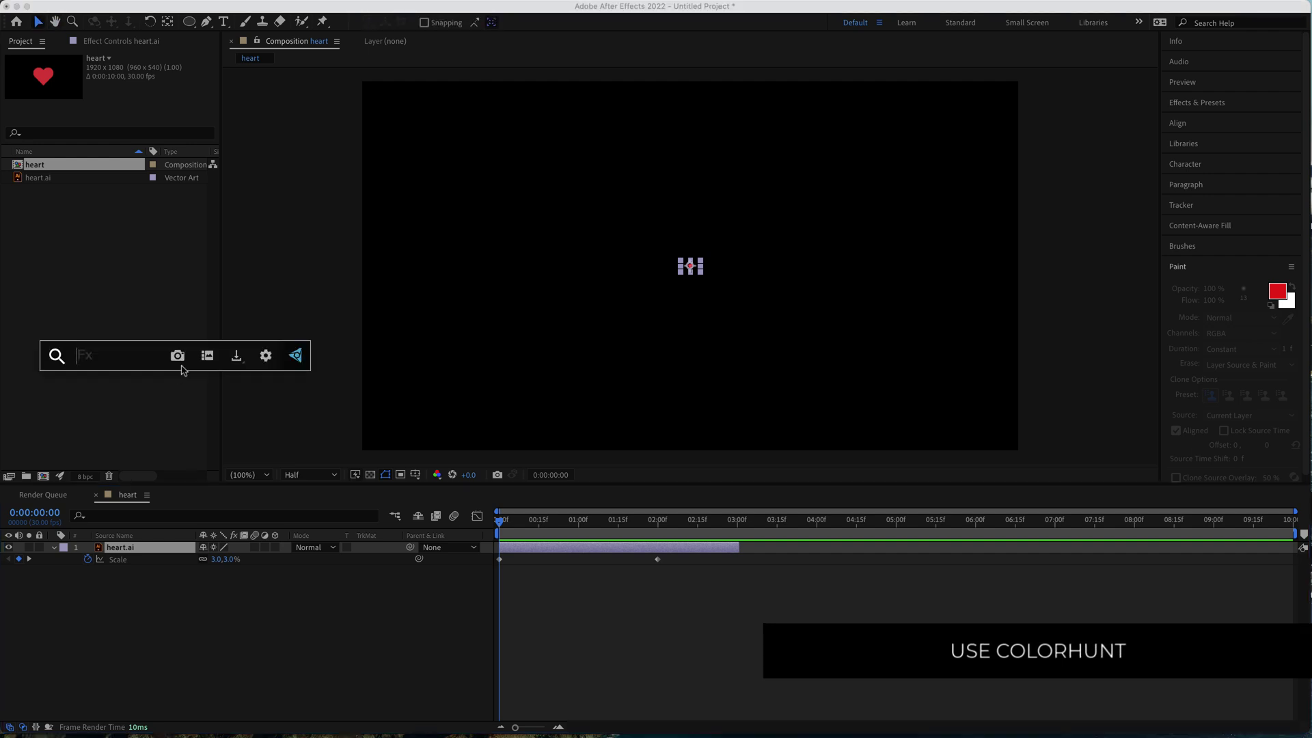
type("fill")
key("Return")
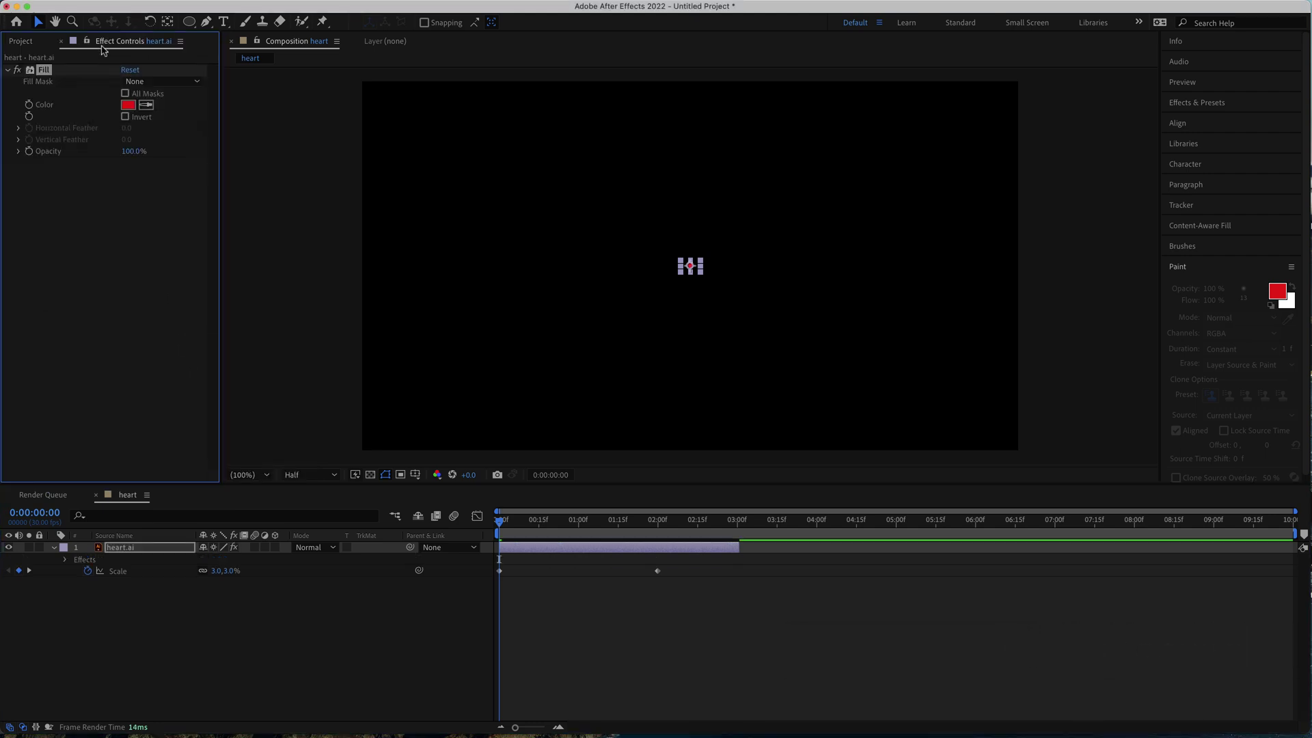
- Copy the pink #FF7396 from a Color Hunt palette and set it as the heart.ai layer's Fill color in After Effects
key("super+Tab")
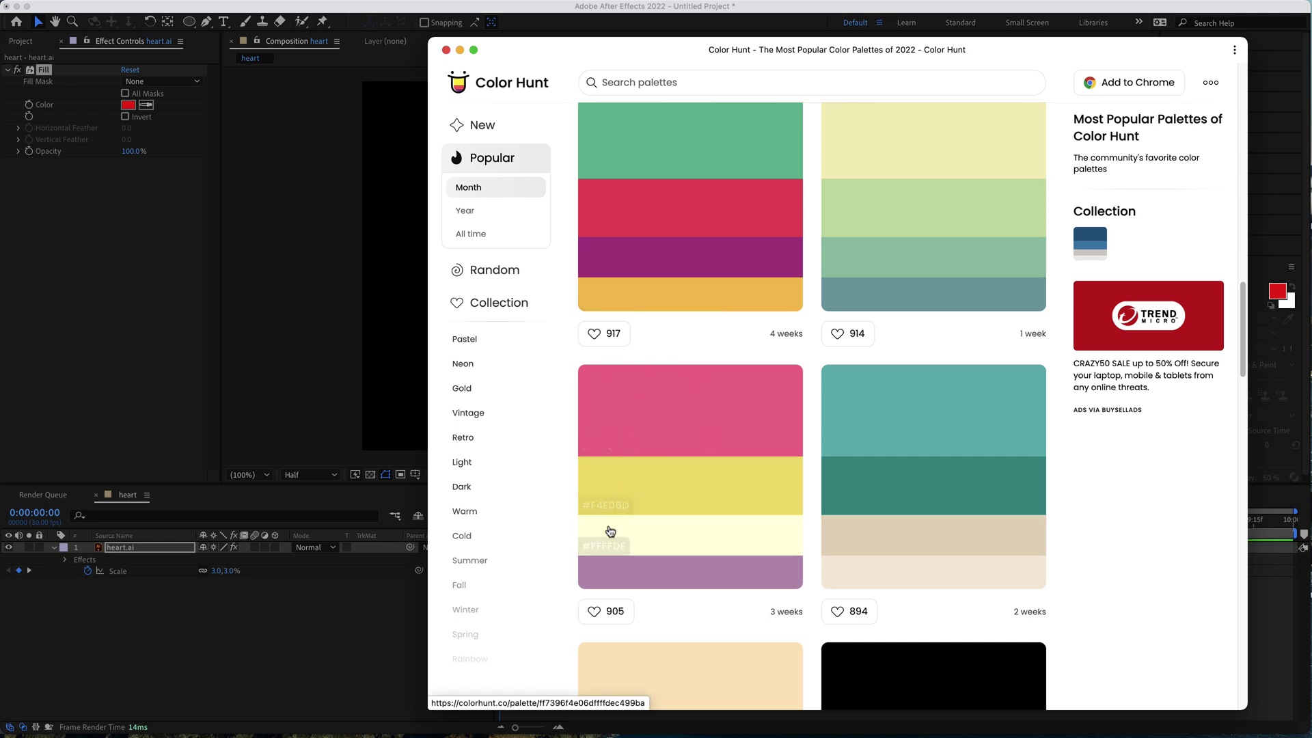
left_click(606, 451)
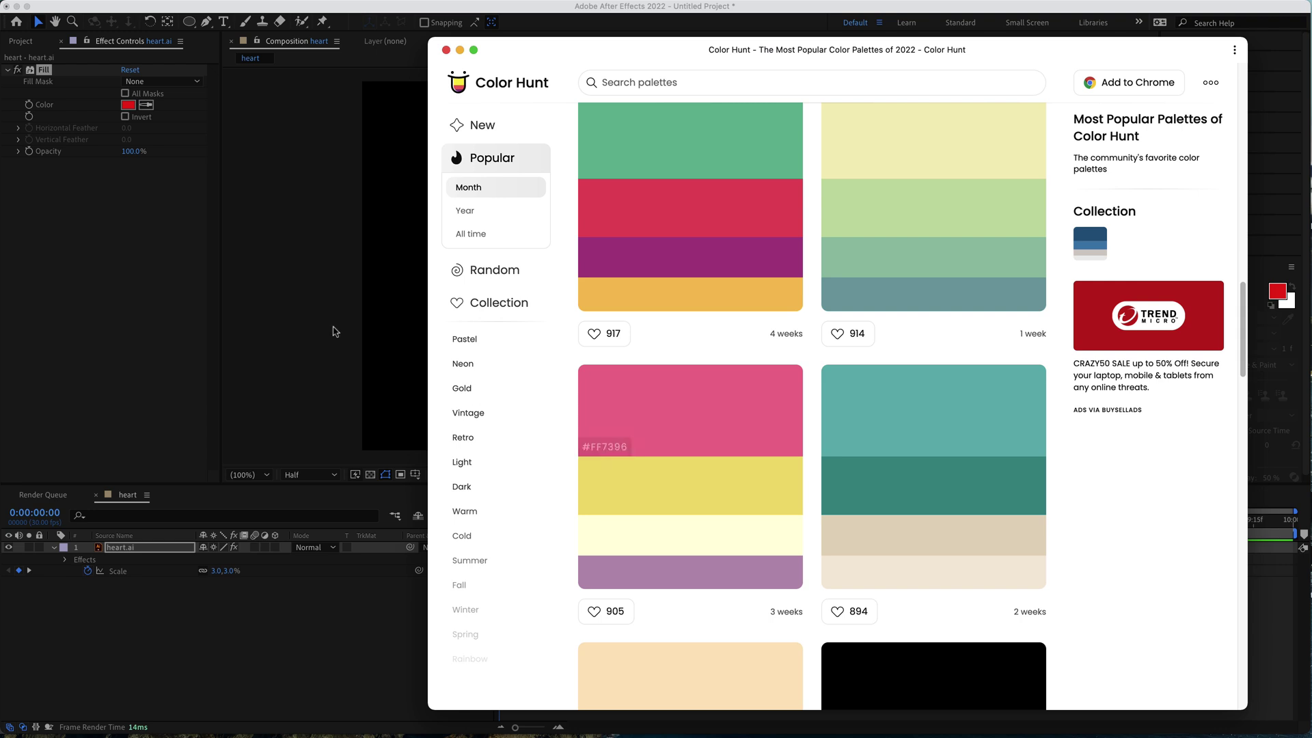
left_click(128, 105)
key("super+v")
left_click(340, 226)
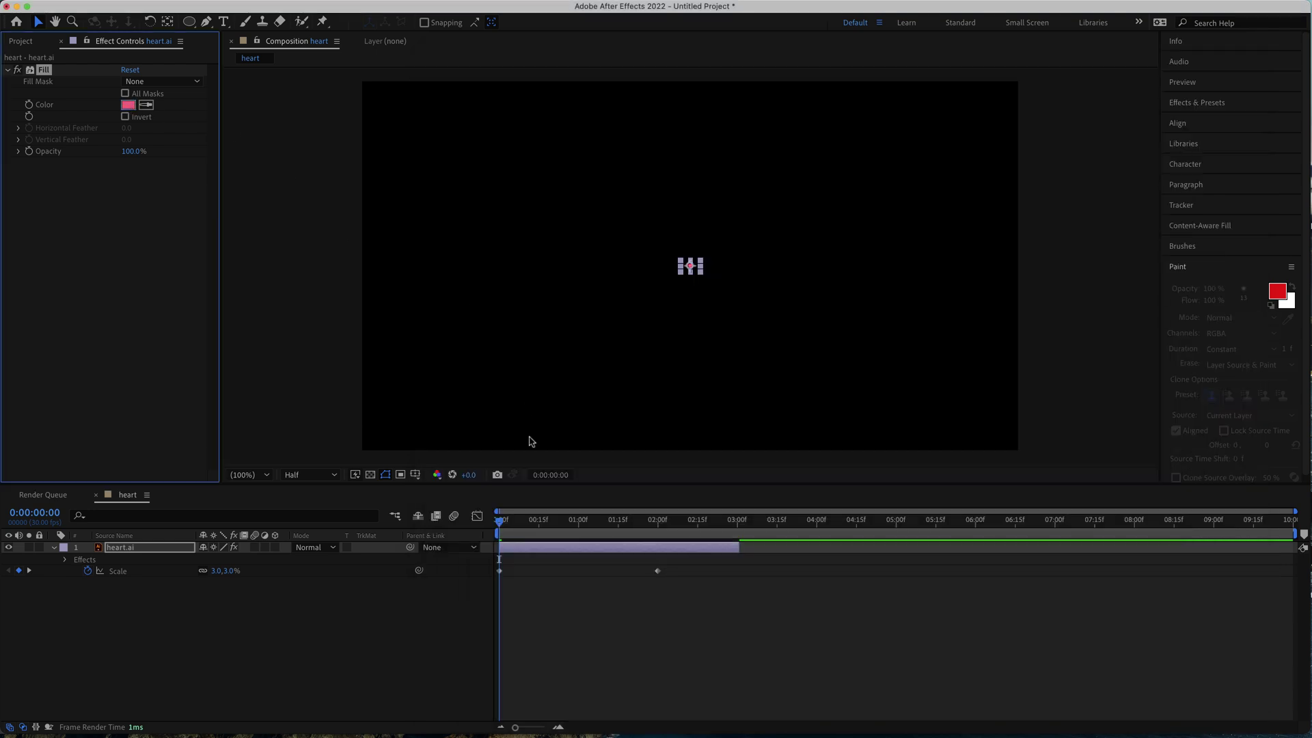
left_click_drag(501, 523, 575, 528)
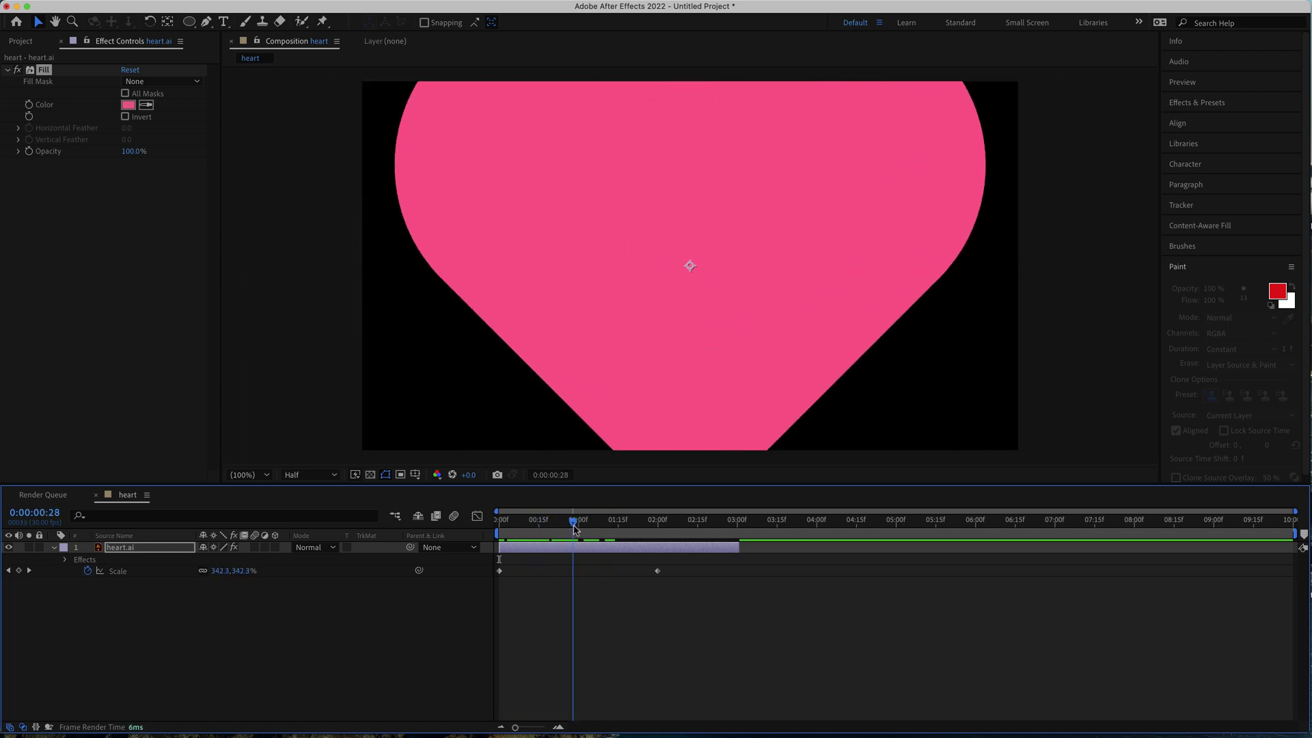
left_click(258, 627)
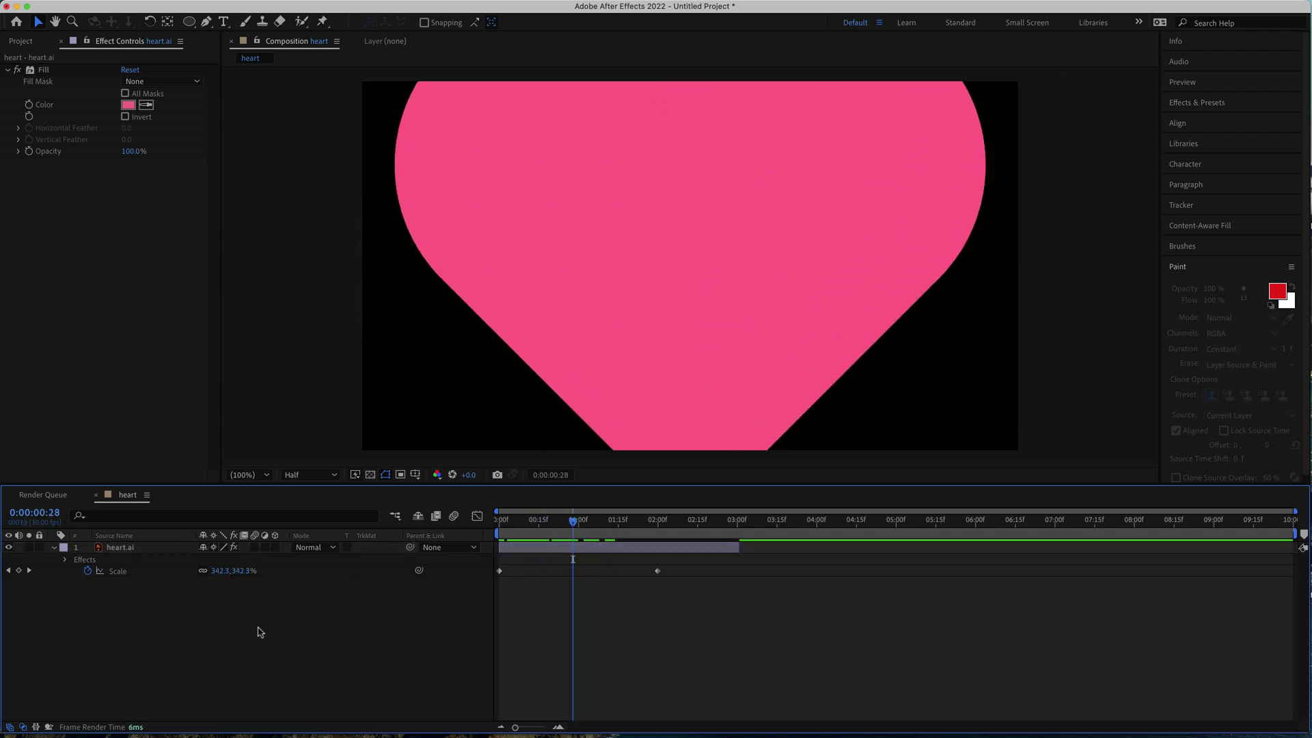
- Duplicate the heart.ai layer and shift the upper copy so it starts at frame 10
left_click(133, 551)
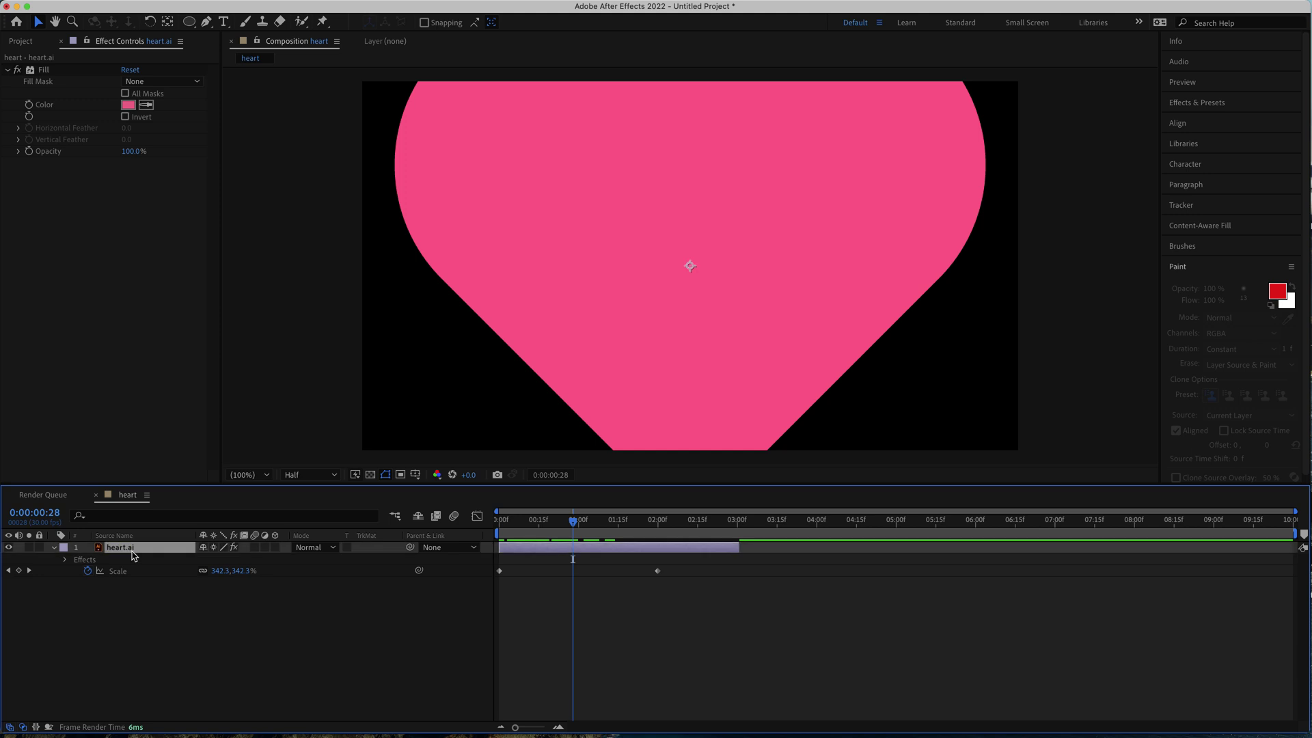
key("super+d")
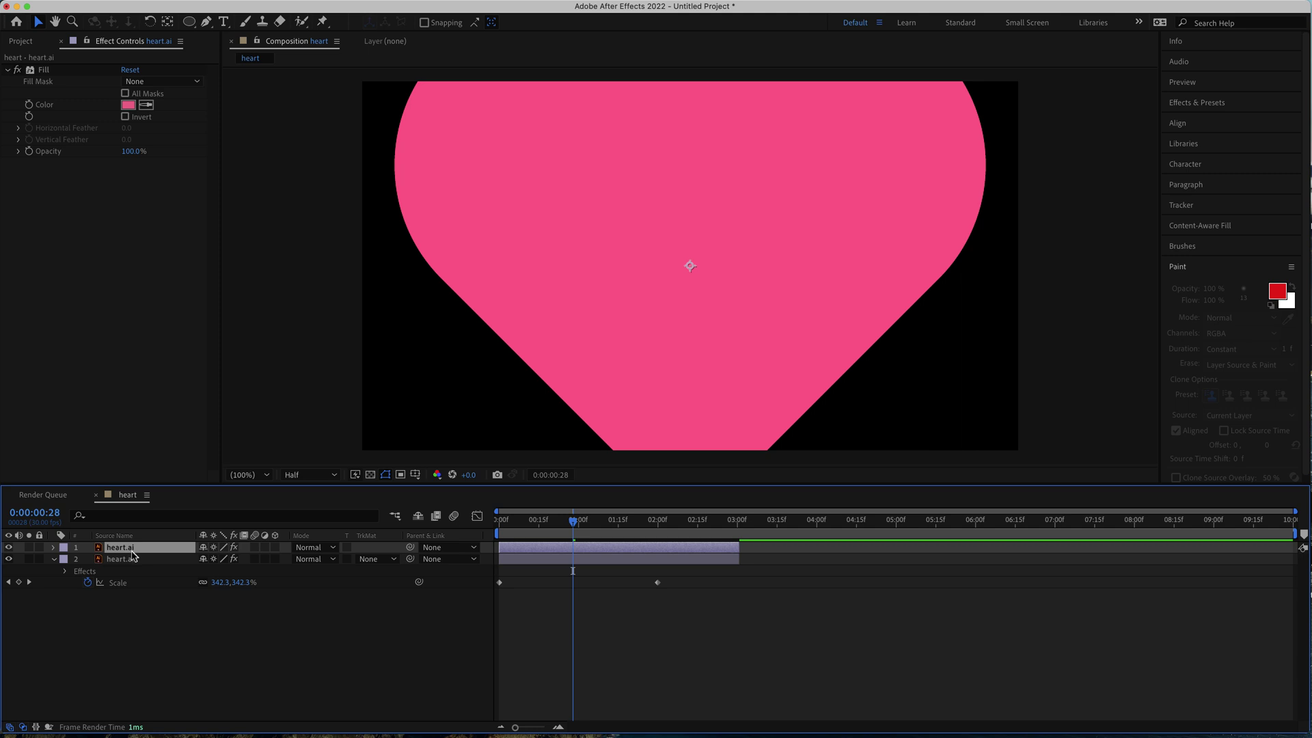
left_click_drag(576, 533, 525, 530)
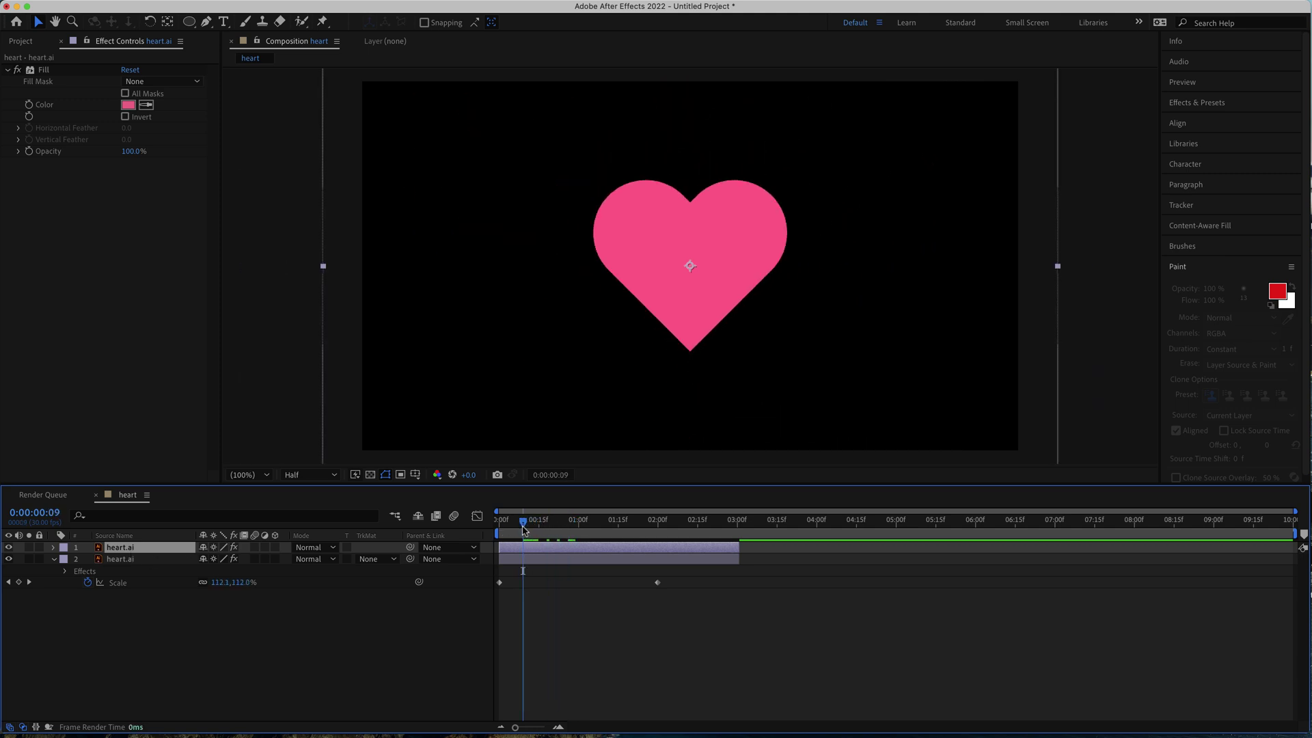
left_click_drag(516, 728, 529, 728)
left_click_drag(518, 555, 554, 552)
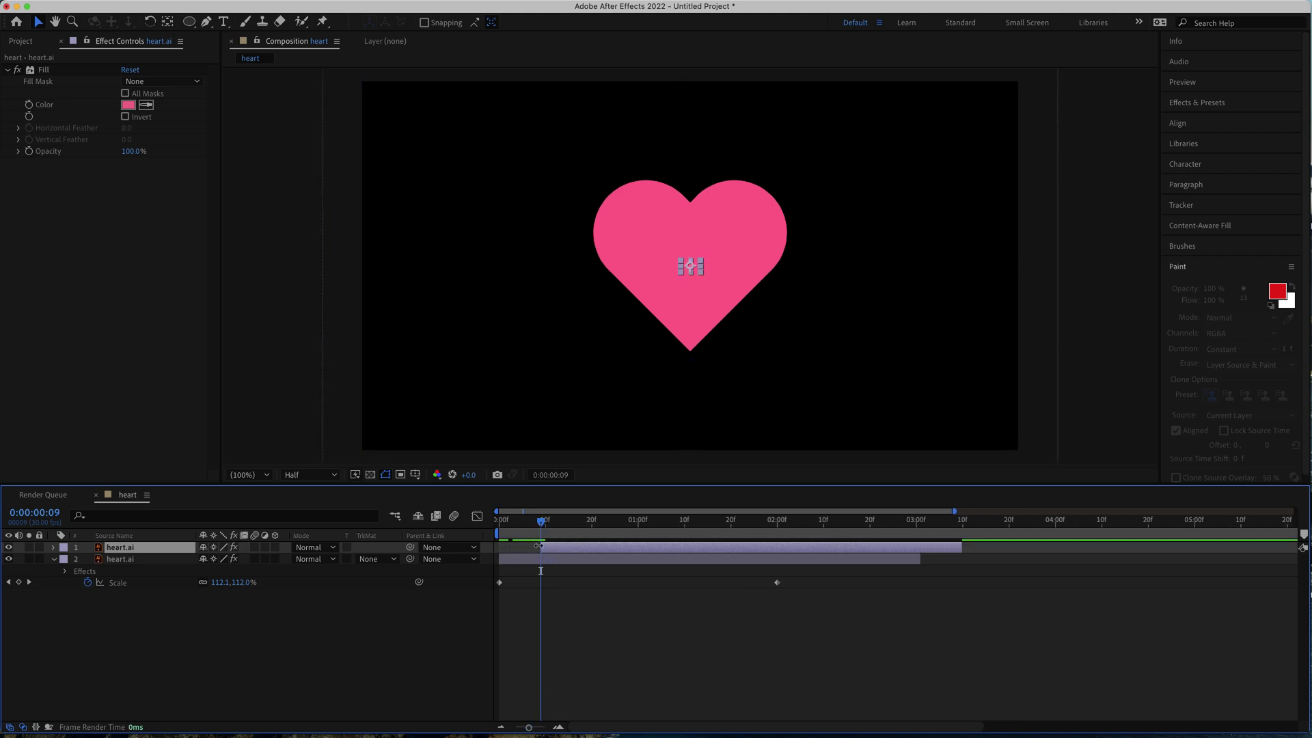
key("semicolon")
left_click_drag(586, 551, 616, 551)
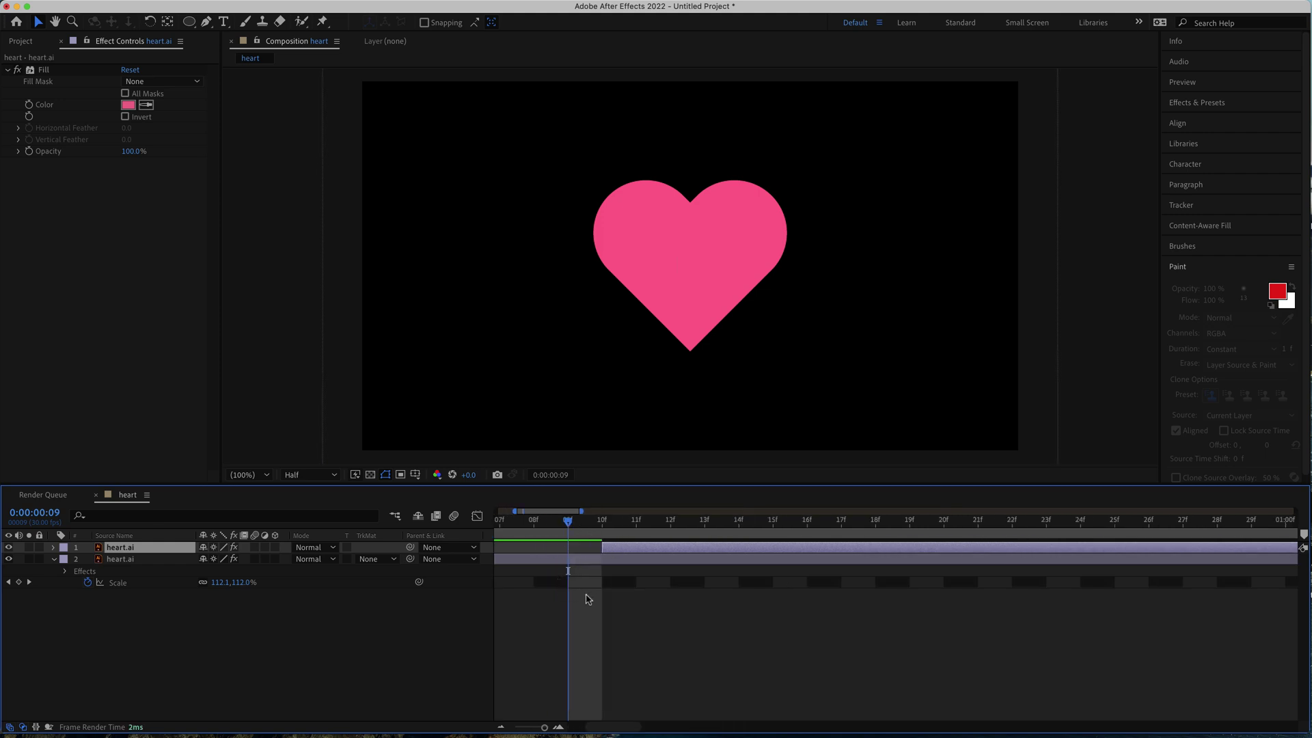
key("semicolon")
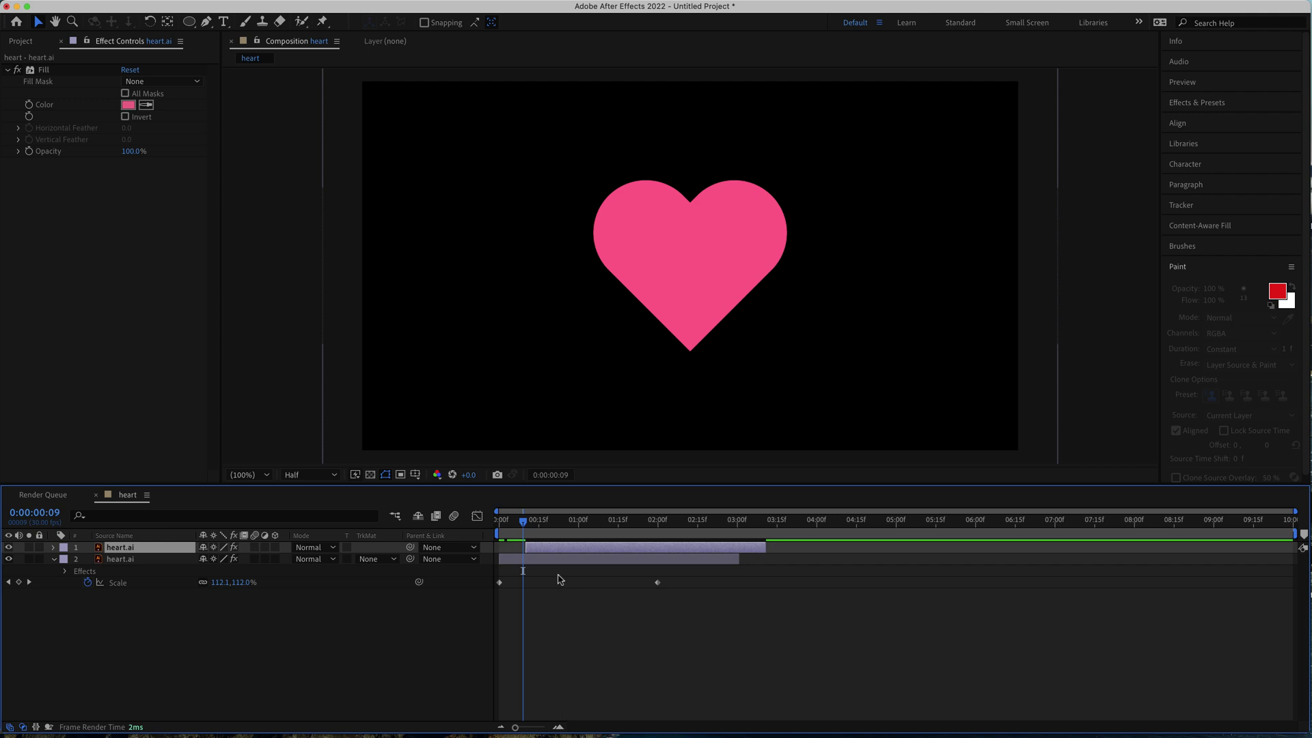
- Set the Fill color of the duplicated heart layer to the yellow F4E06D from the same Color Hunt palette
key("super+Tab")
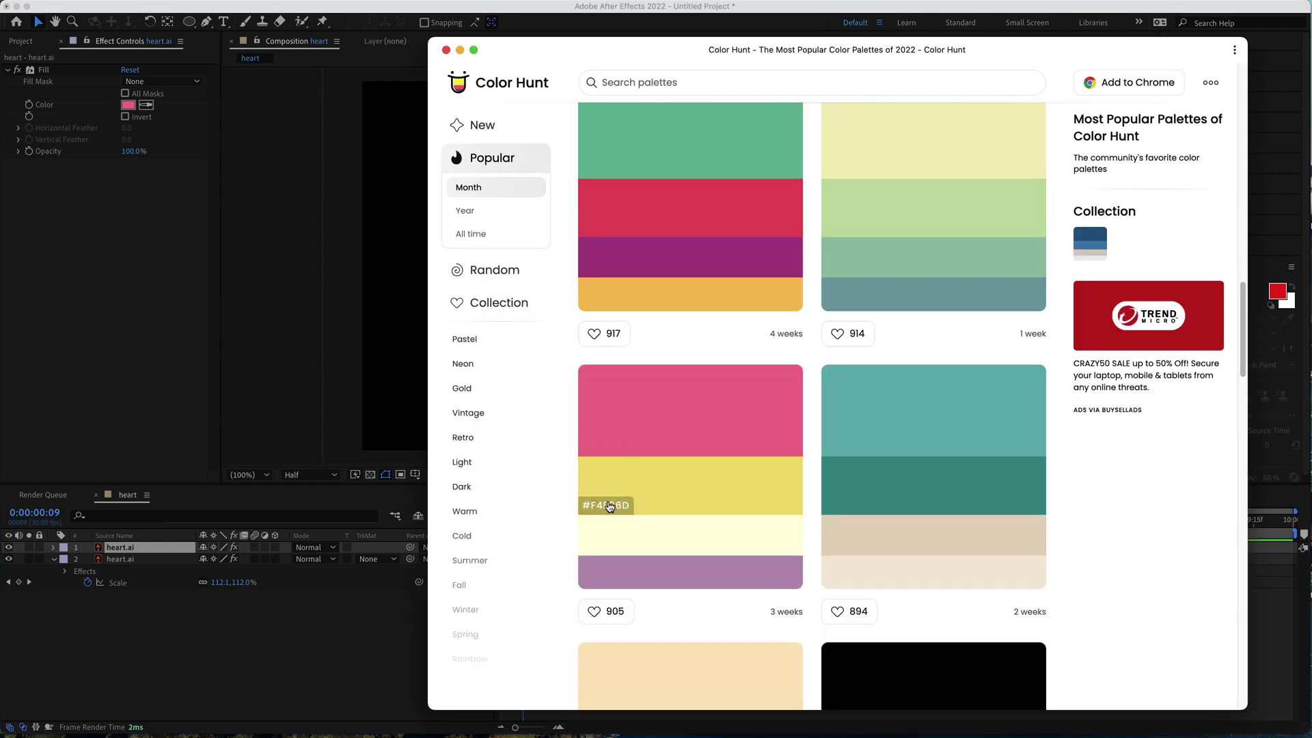
key("super+Tab")
left_click(128, 104)
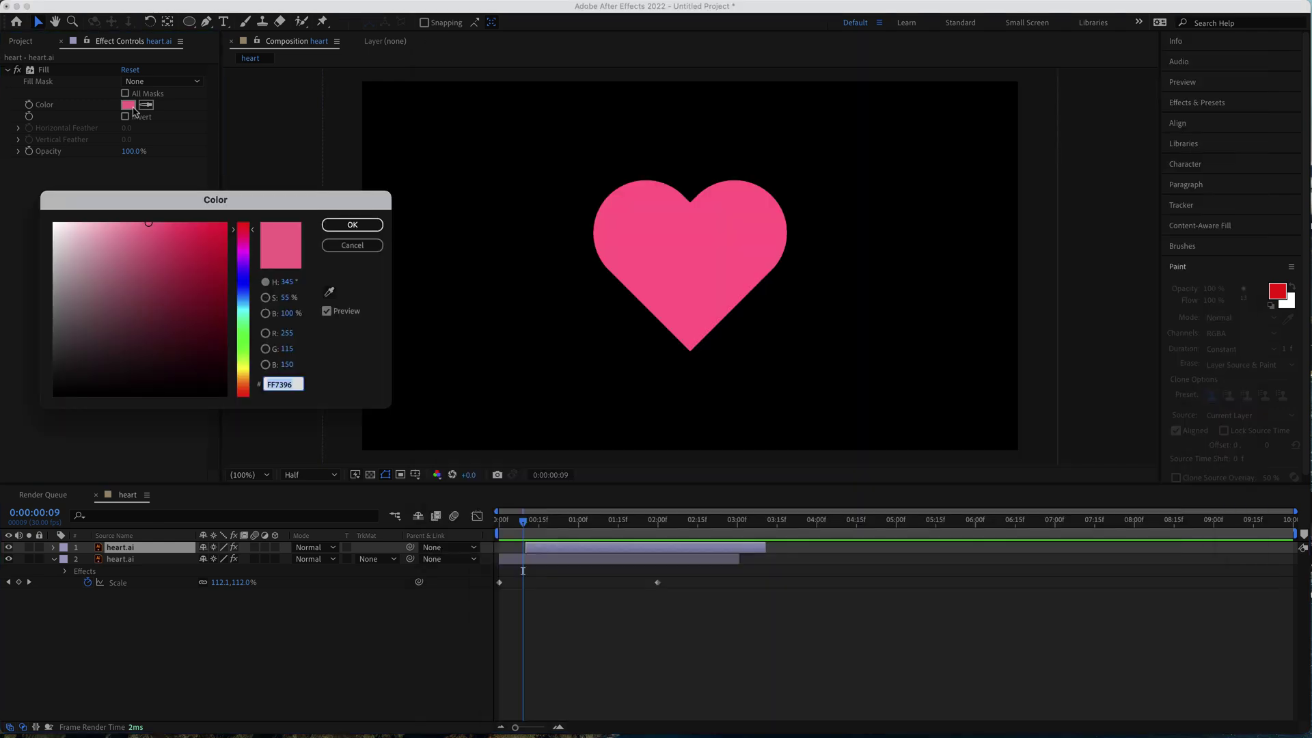
type("F4E56D")
left_click(352, 225)
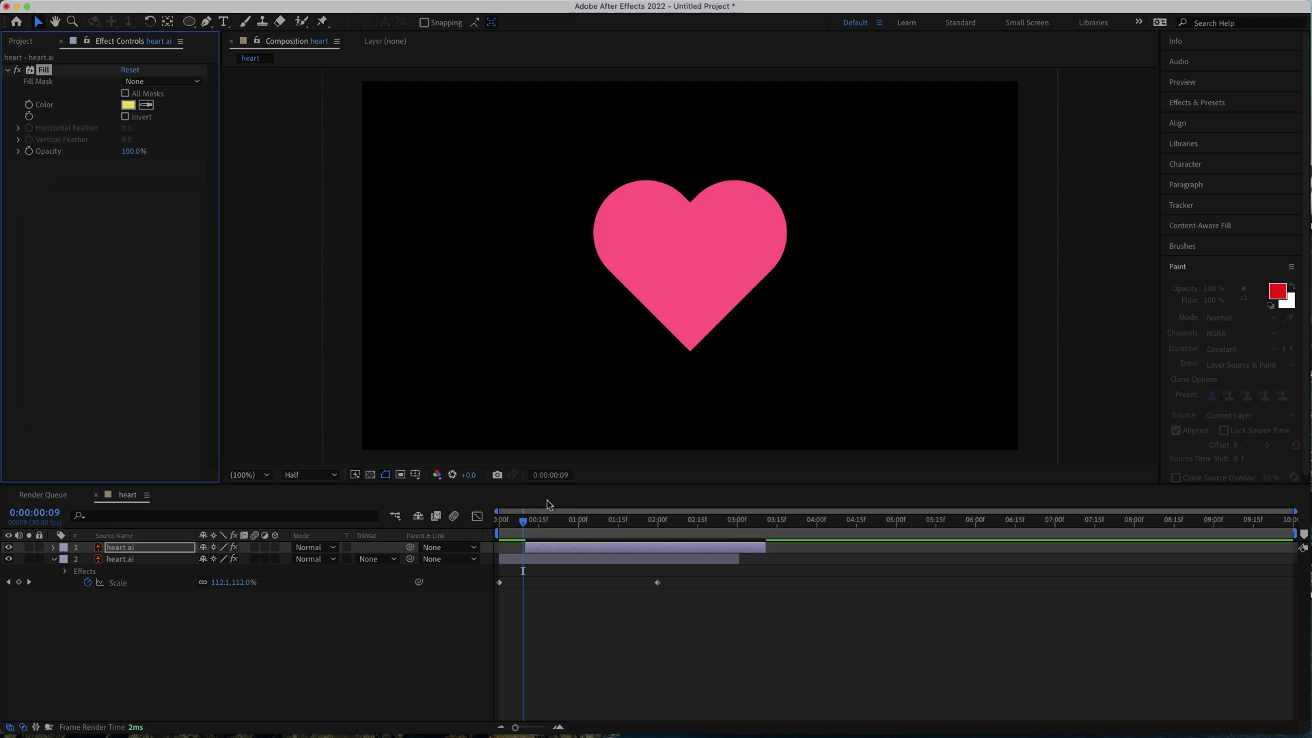
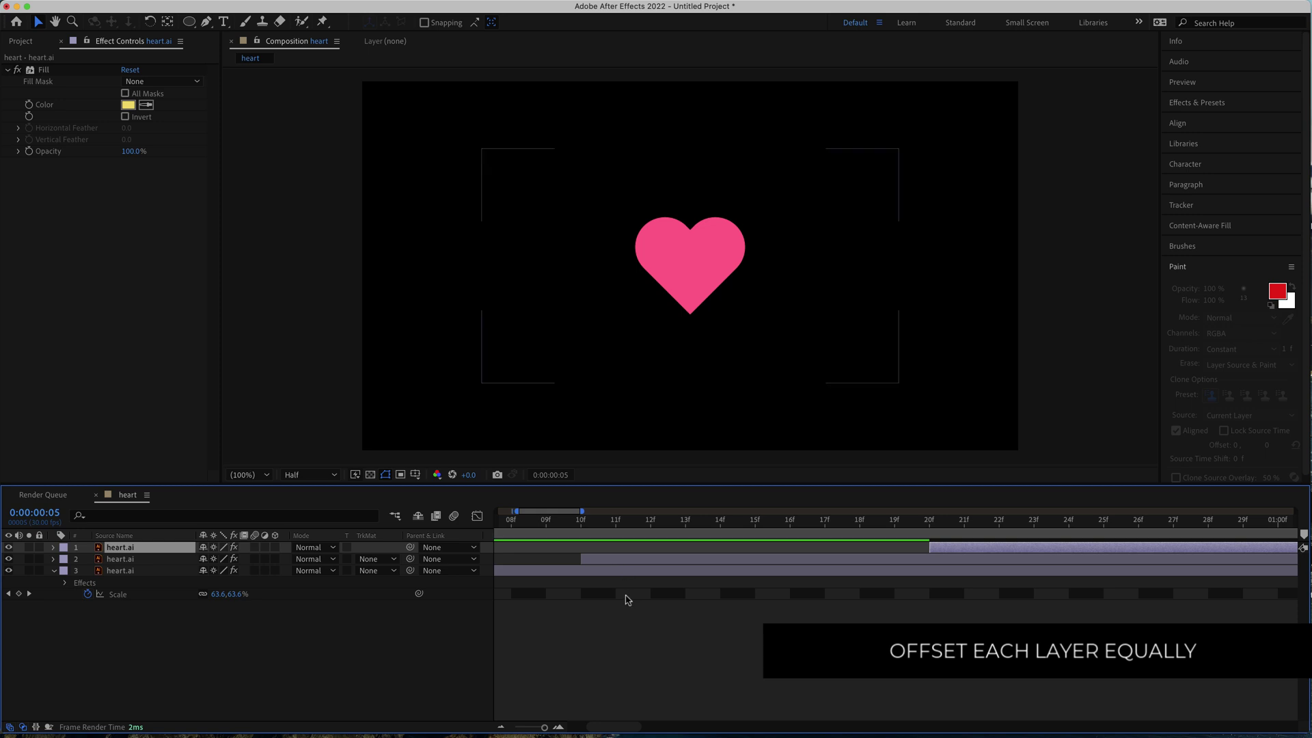
- Set the Fill color of the third heart layer, starting at frame 20, to FFFFDE and scrub through the animation
key("semicolon")
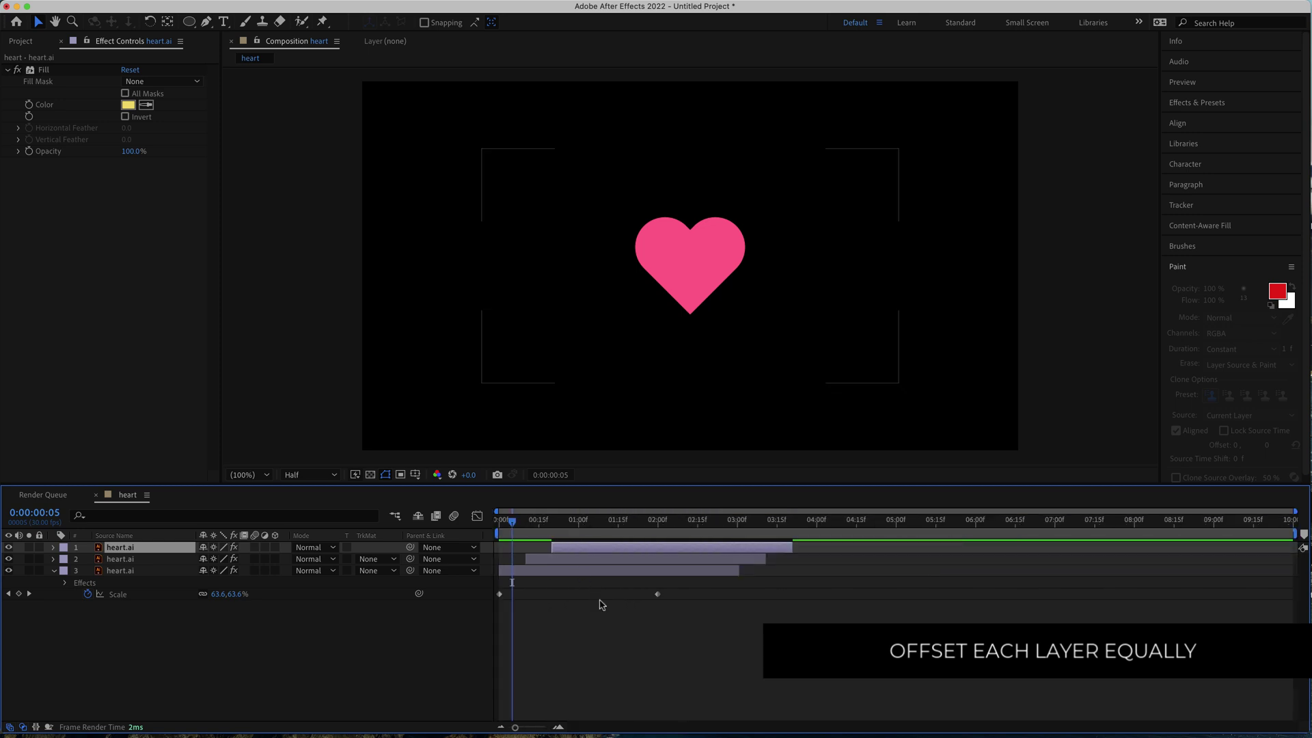
key("super+shift+h")
left_click(128, 104)
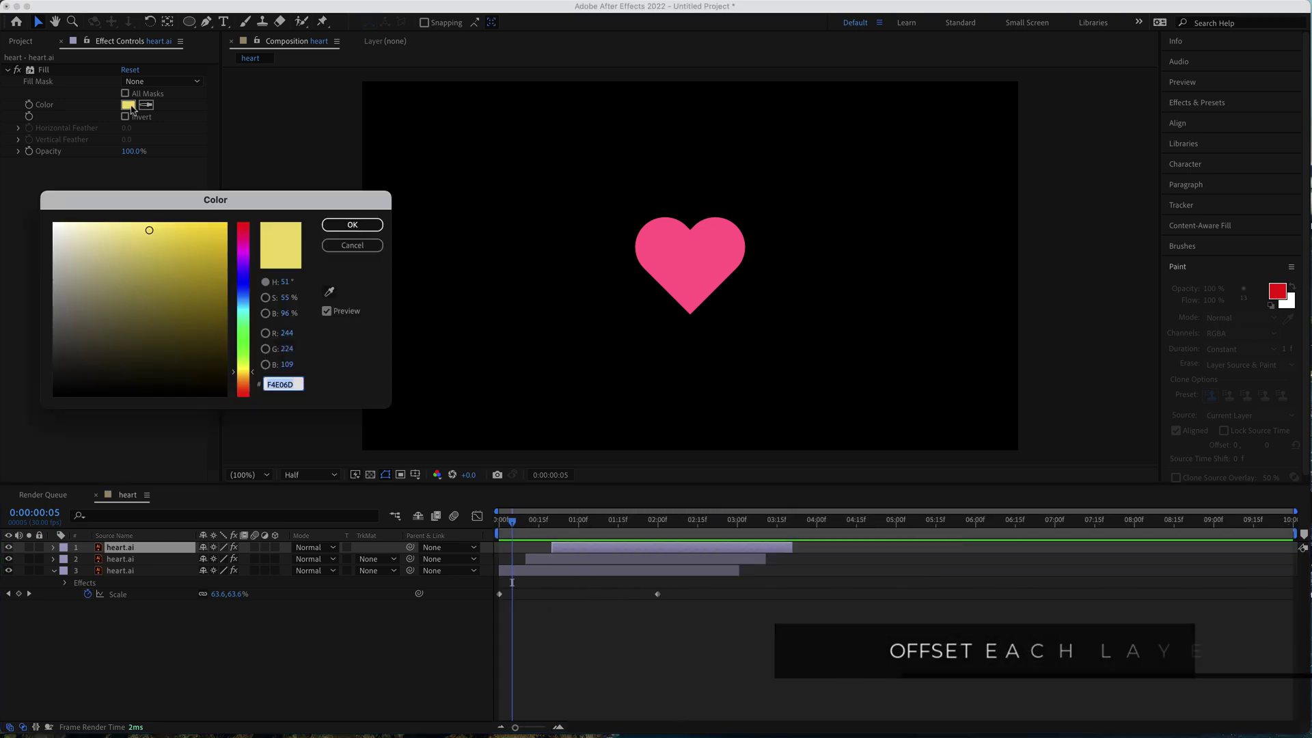
type("FFFFDE")
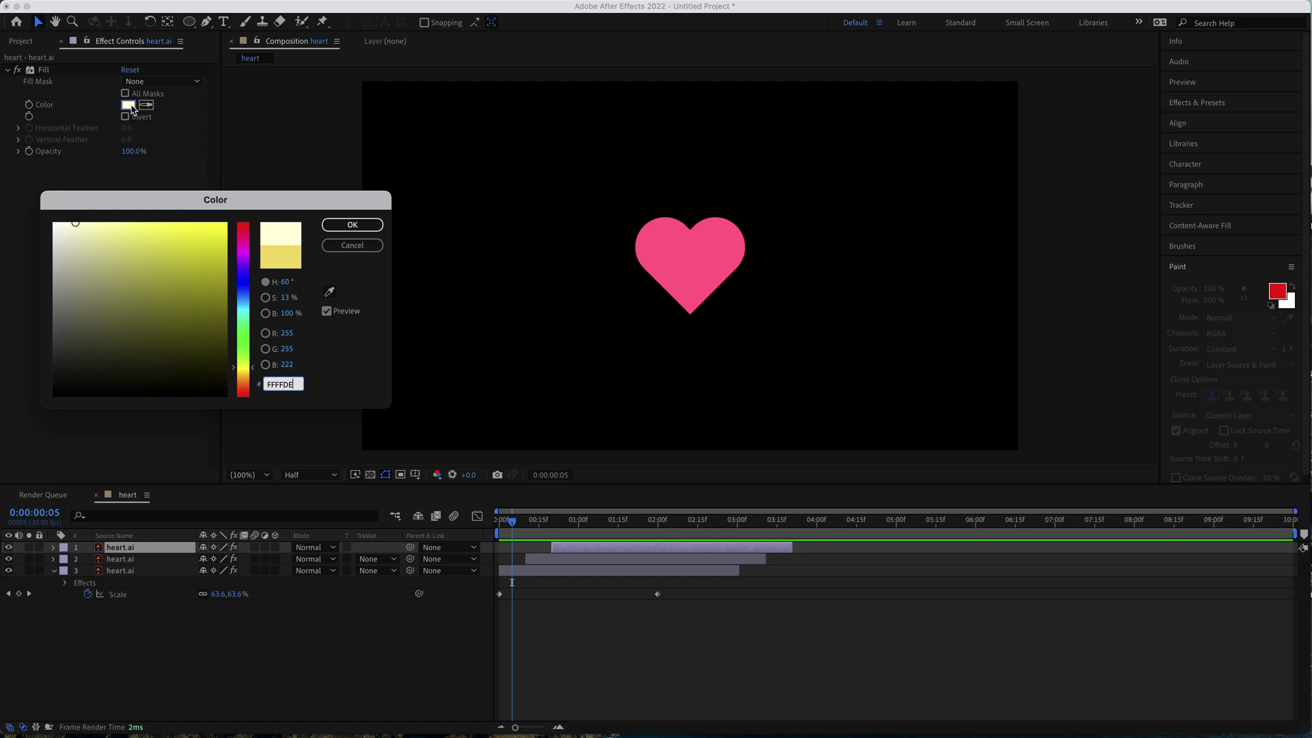
left_click(350, 224)
left_click_drag(515, 525, 602, 517)
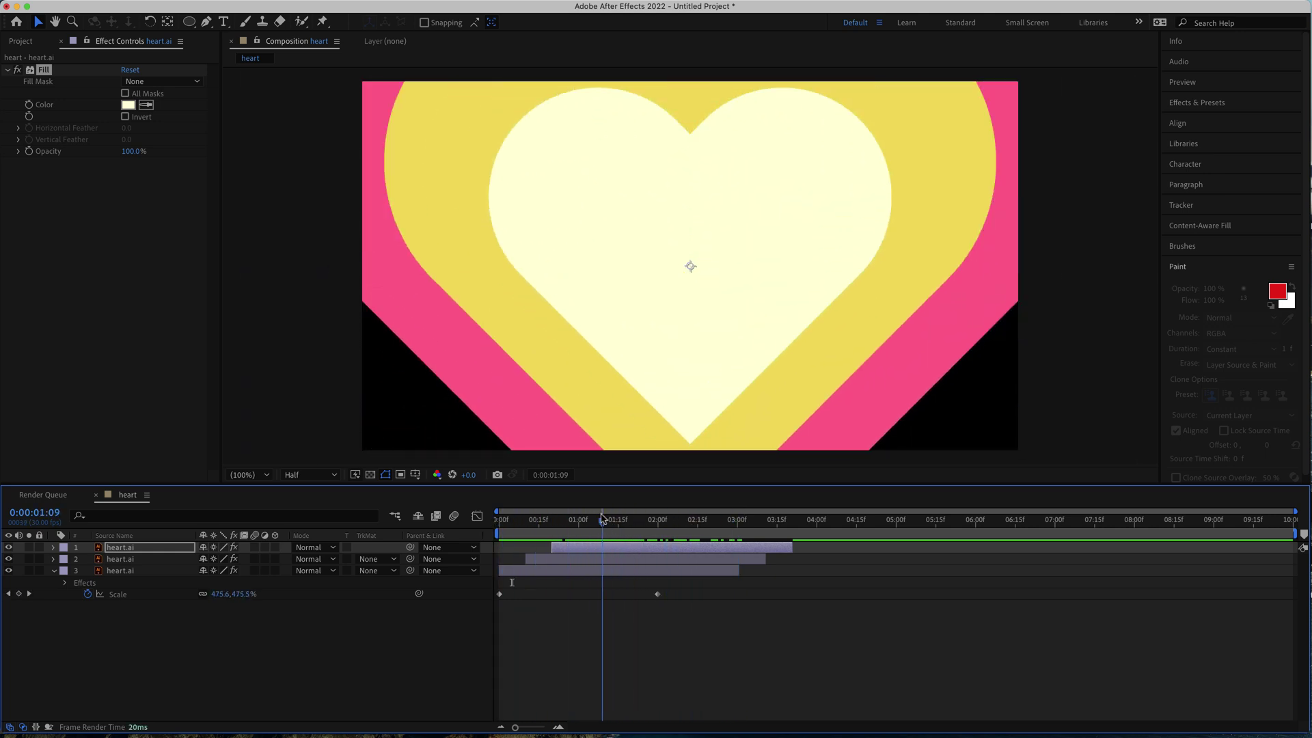
- Duplicate all three heart.ai layers and move the copies together to the top of the layer stack
left_click(188, 666)
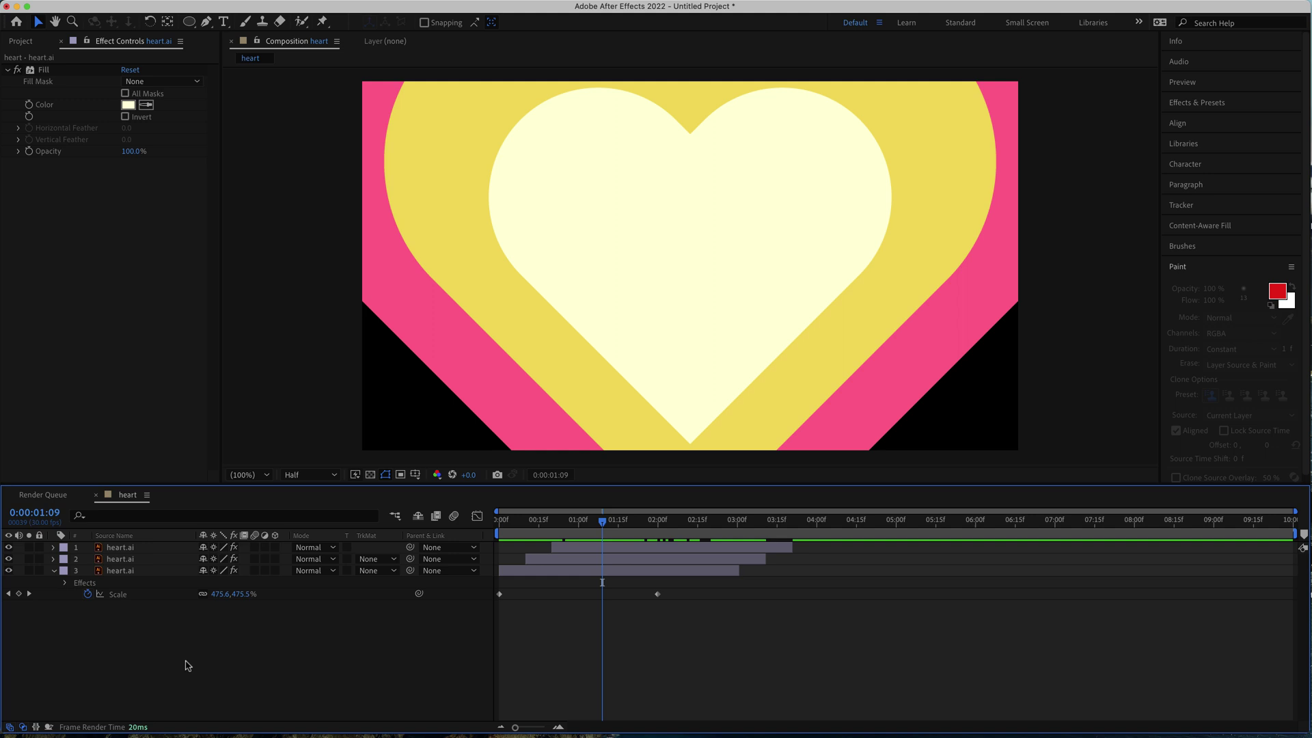
left_click(129, 573)
left_click(134, 550, "shift")
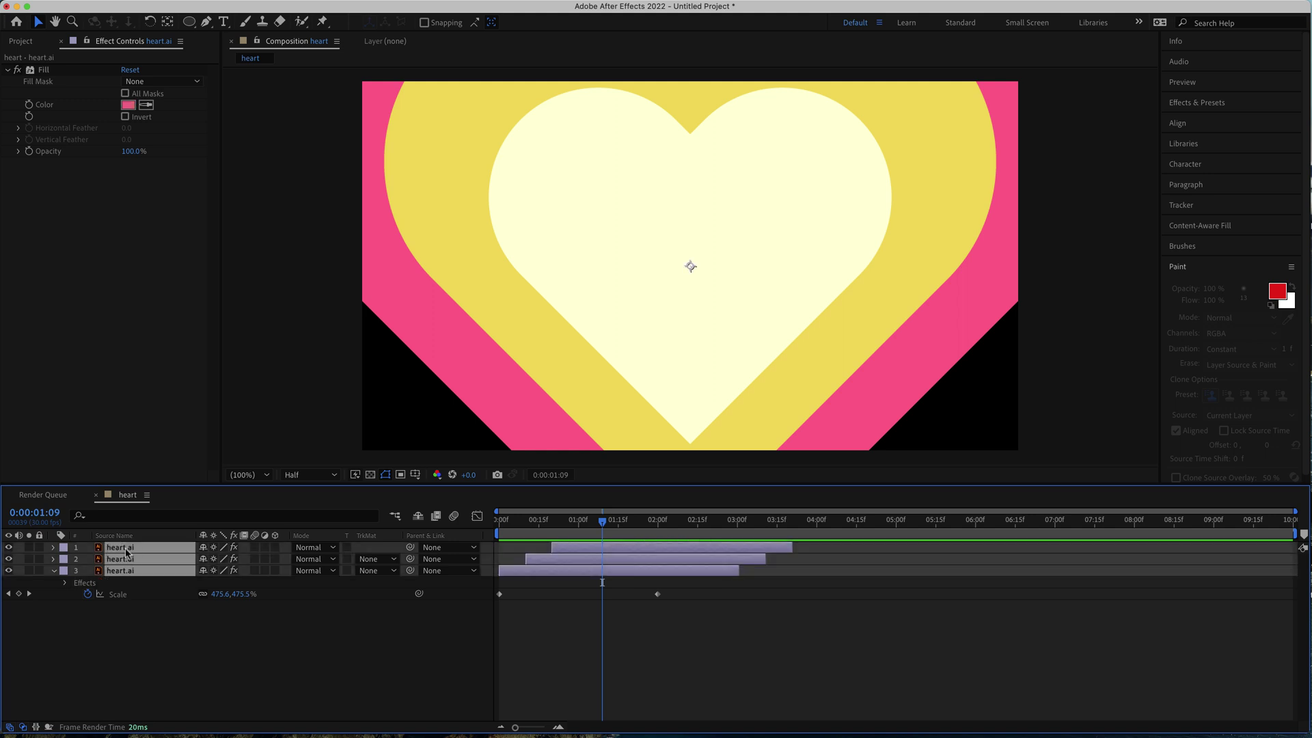
key("super+d")
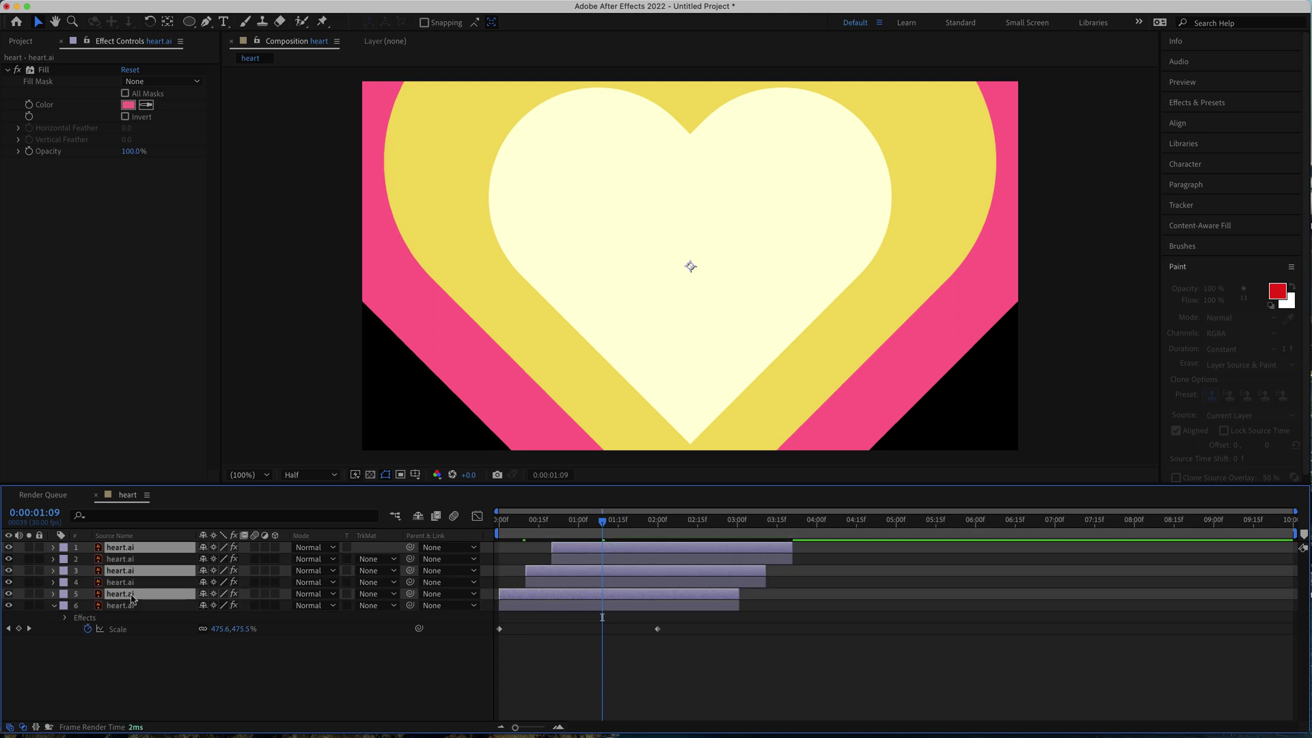
left_click_drag(132, 599, 134, 562)
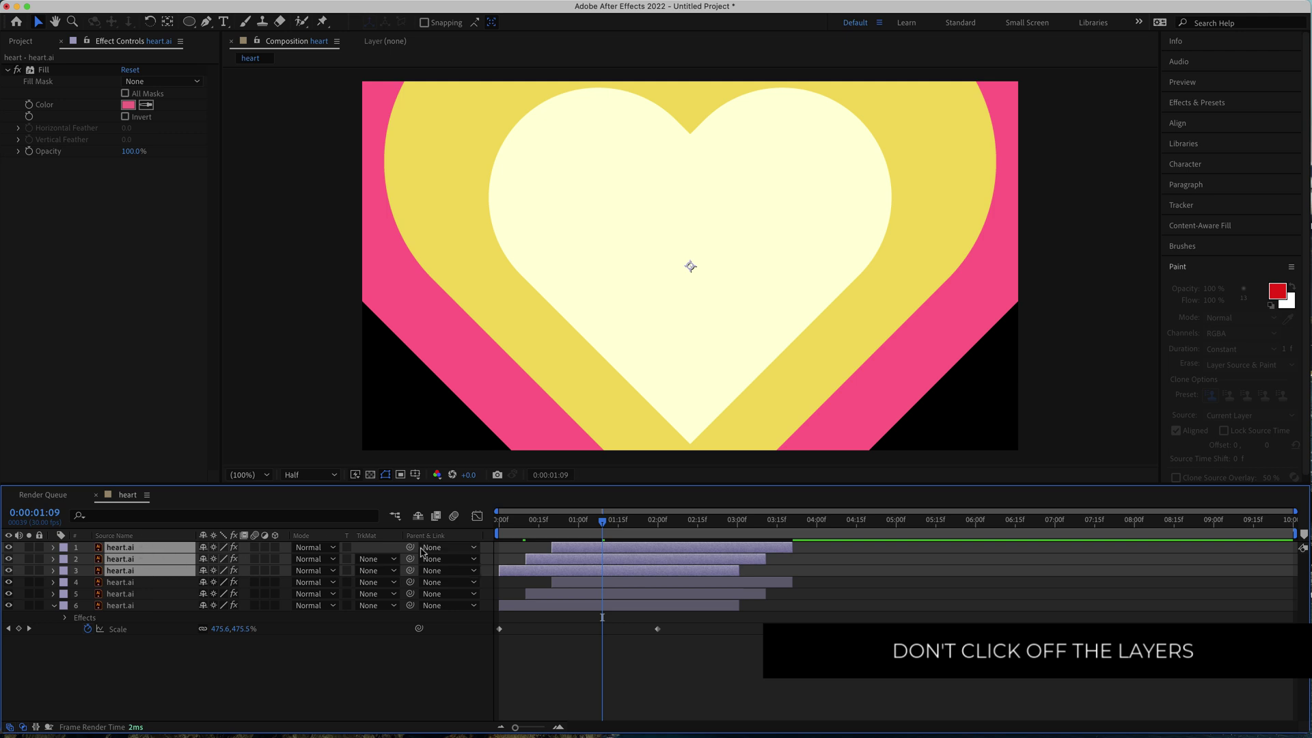
- Shift the three copied heart layers in time so the pink one starts at 1 second, keeping their 10-frame spacing
key("=")
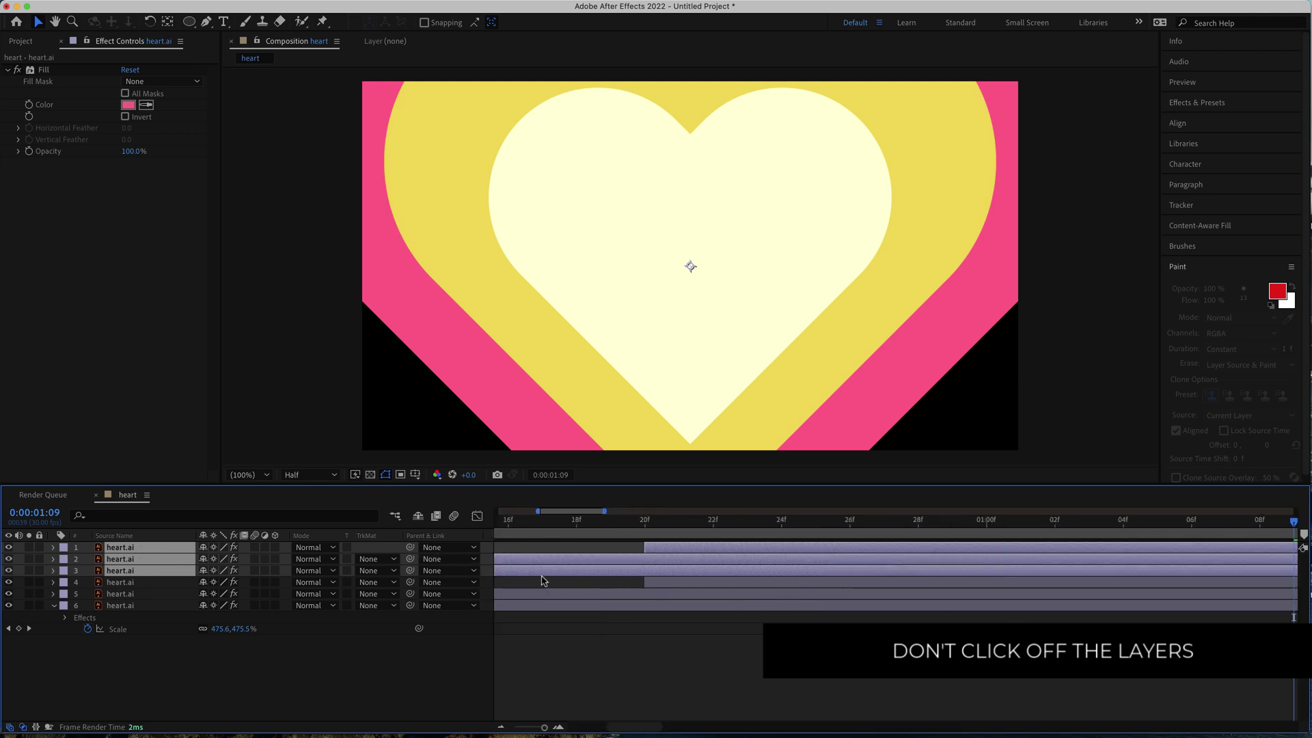
left_click_drag(542, 573, 1015, 566)
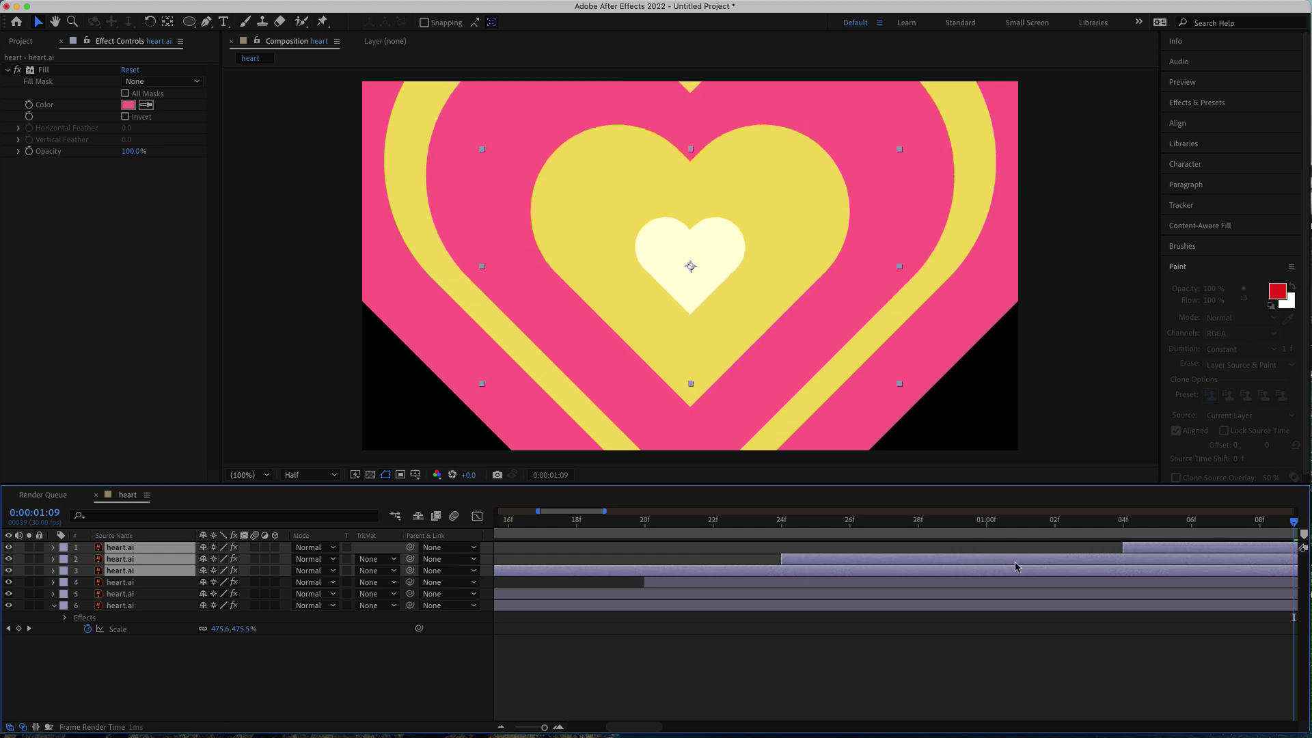
left_click_drag(565, 580, 1013, 571)
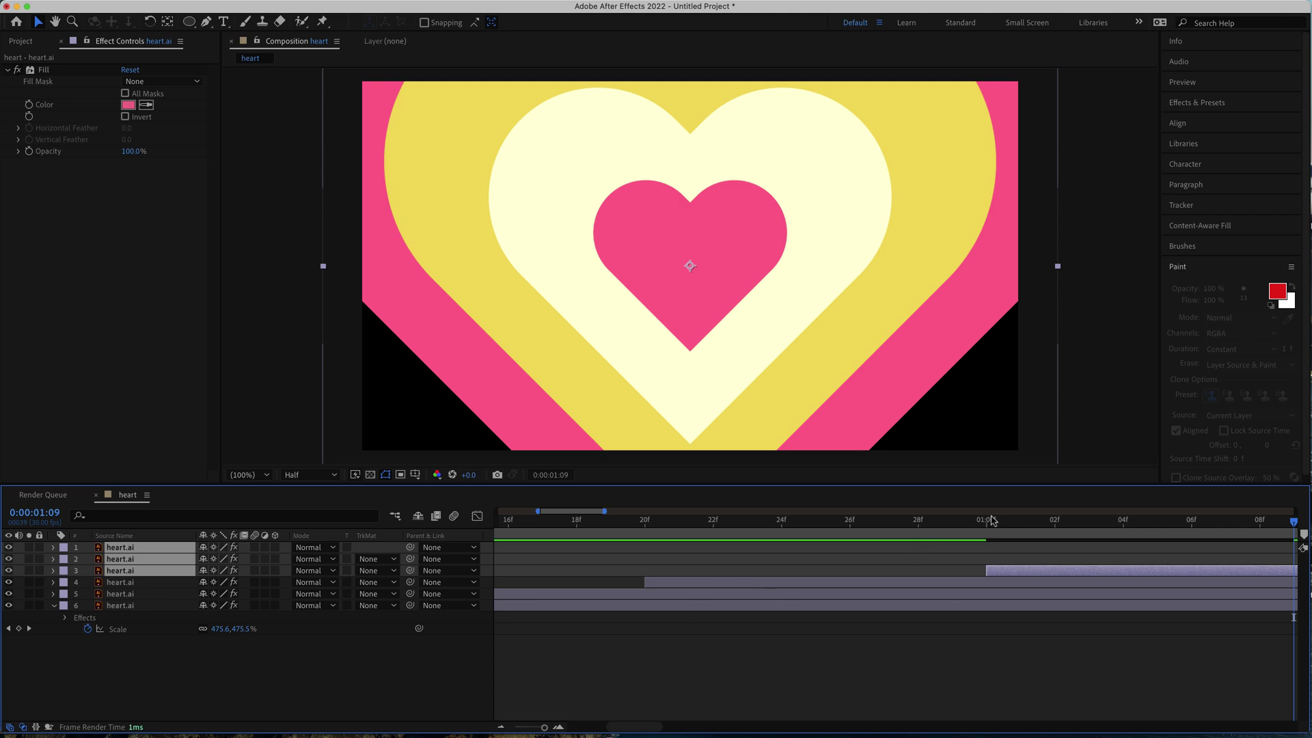
key("minus")
key("minus")
key("minus")
key("minus")
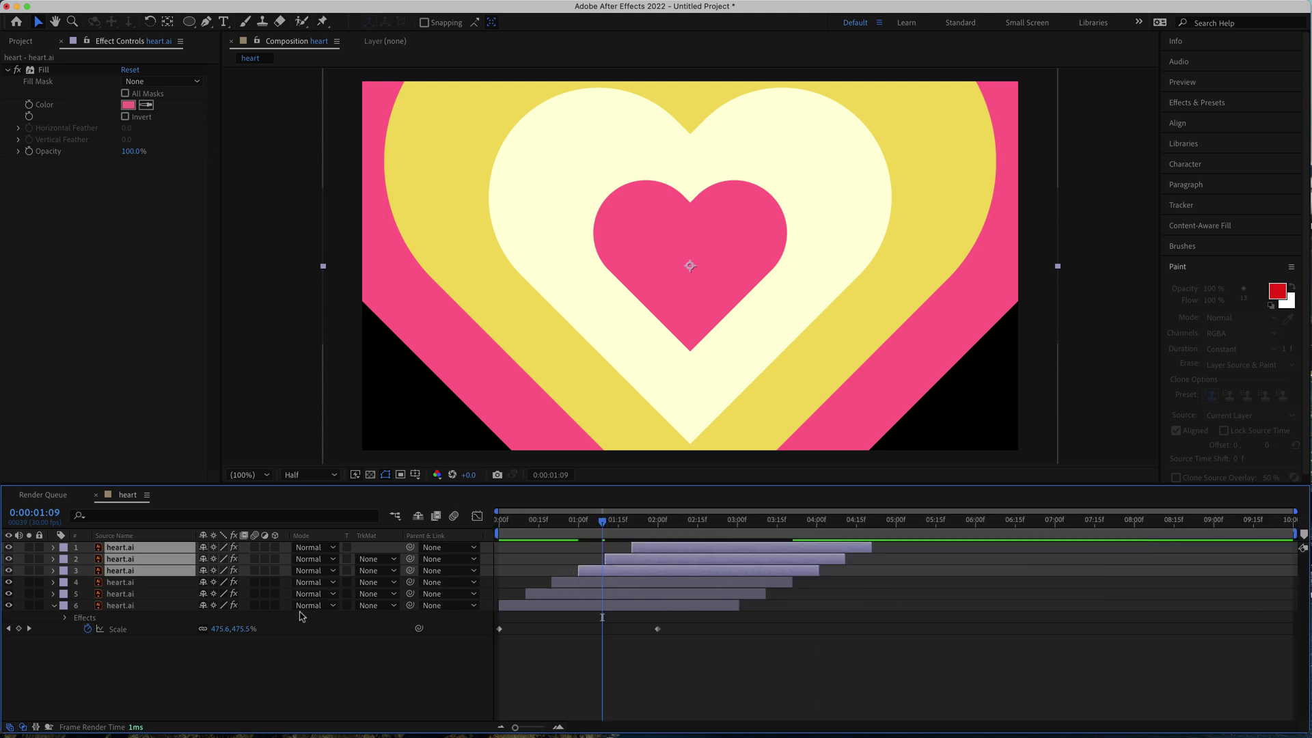
- Duplicate the three selected heart layers again, stack the copies on top, and shift them so the first starts at 2 seconds
key("super+d")
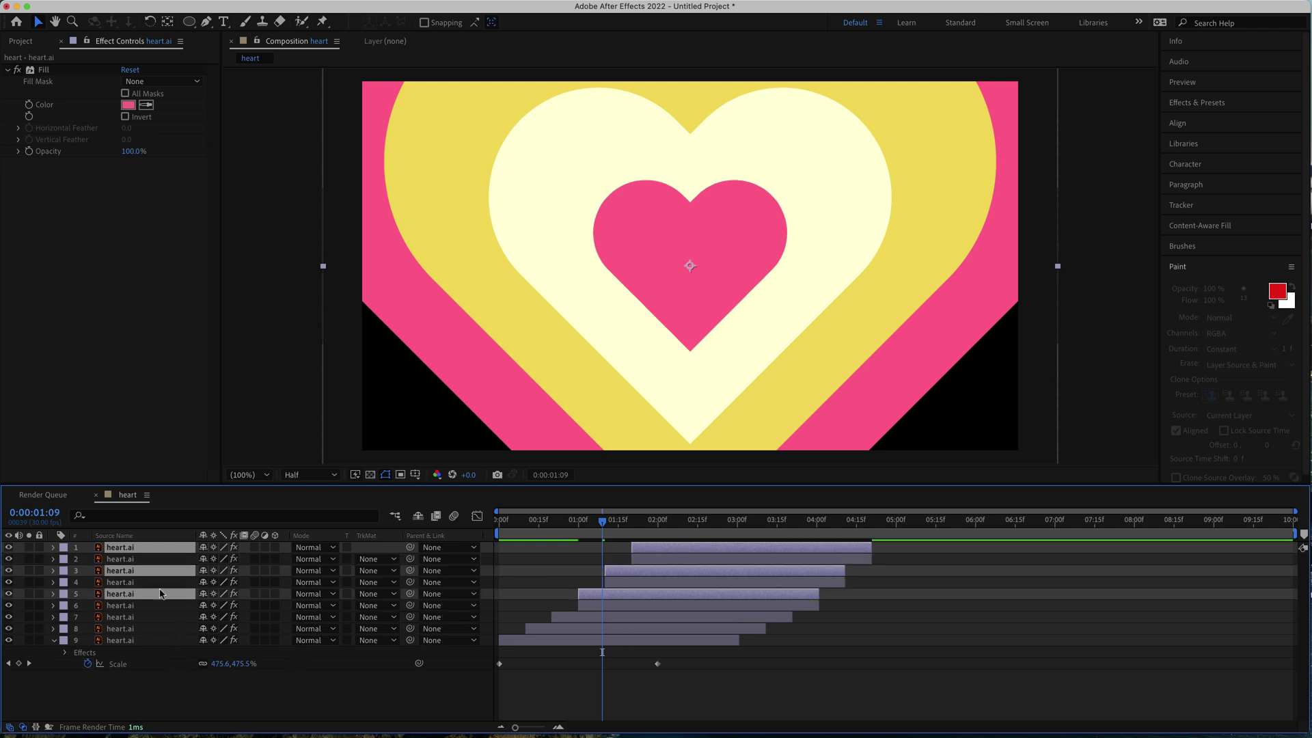
left_click_drag(145, 599, 145, 561)
left_click_drag(599, 571, 667, 574)
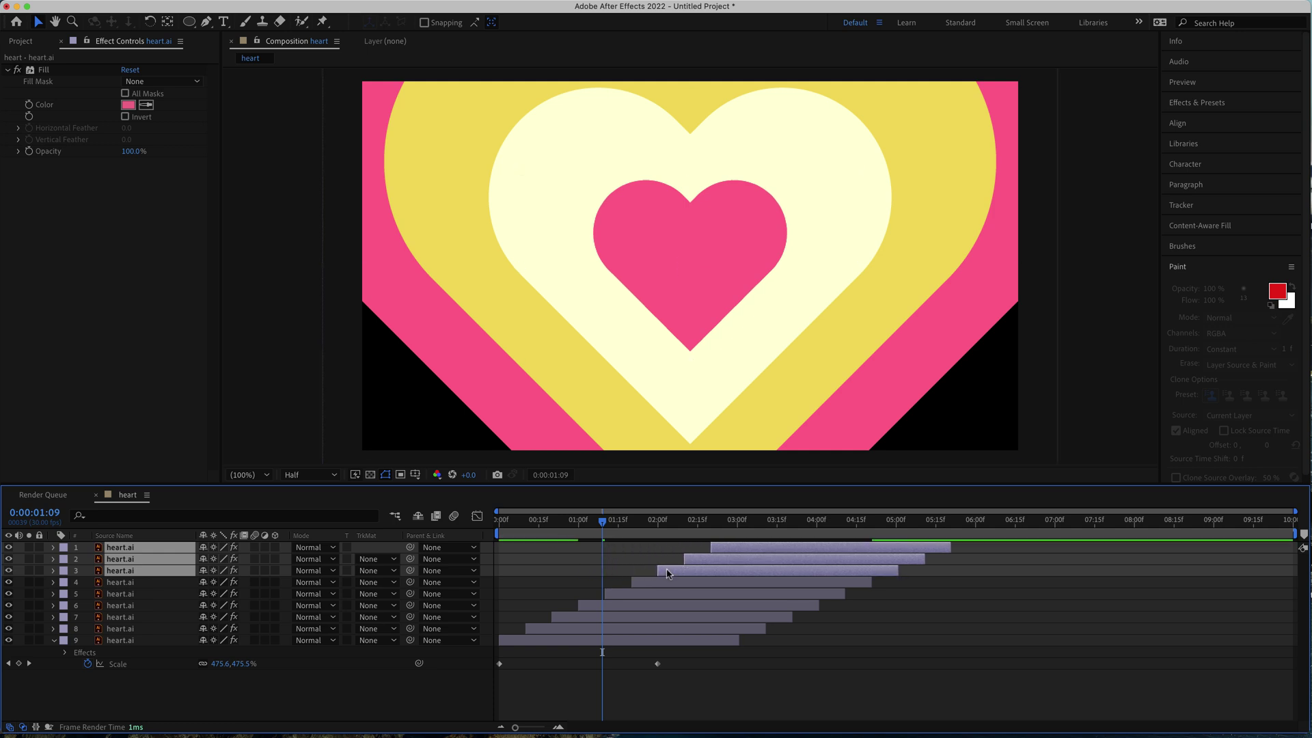
scroll(670, 574, "up", 10)
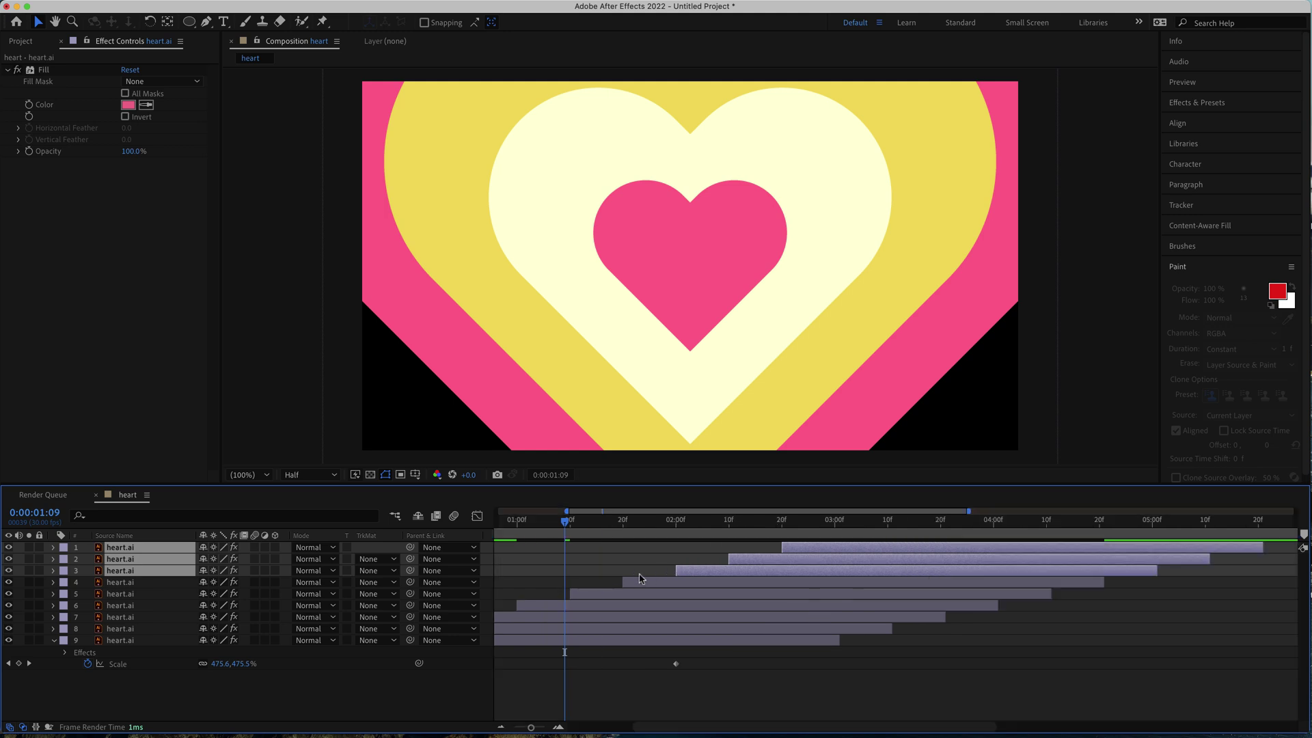
- Select all nine heart.ai layers and shift them earlier together so the hearts already fill the screen at frame 0
scroll(747, 577, "down", 3)
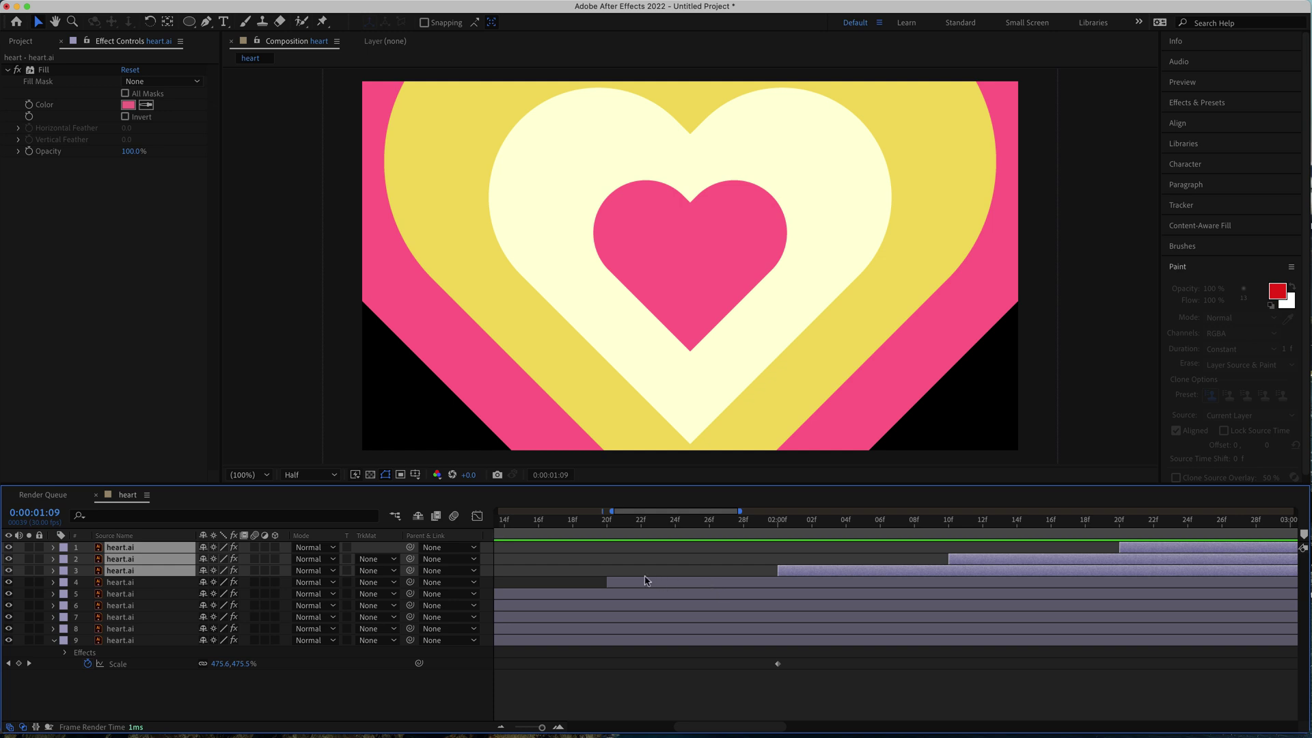
key("minus")
left_click_drag(602, 525, 753, 519)
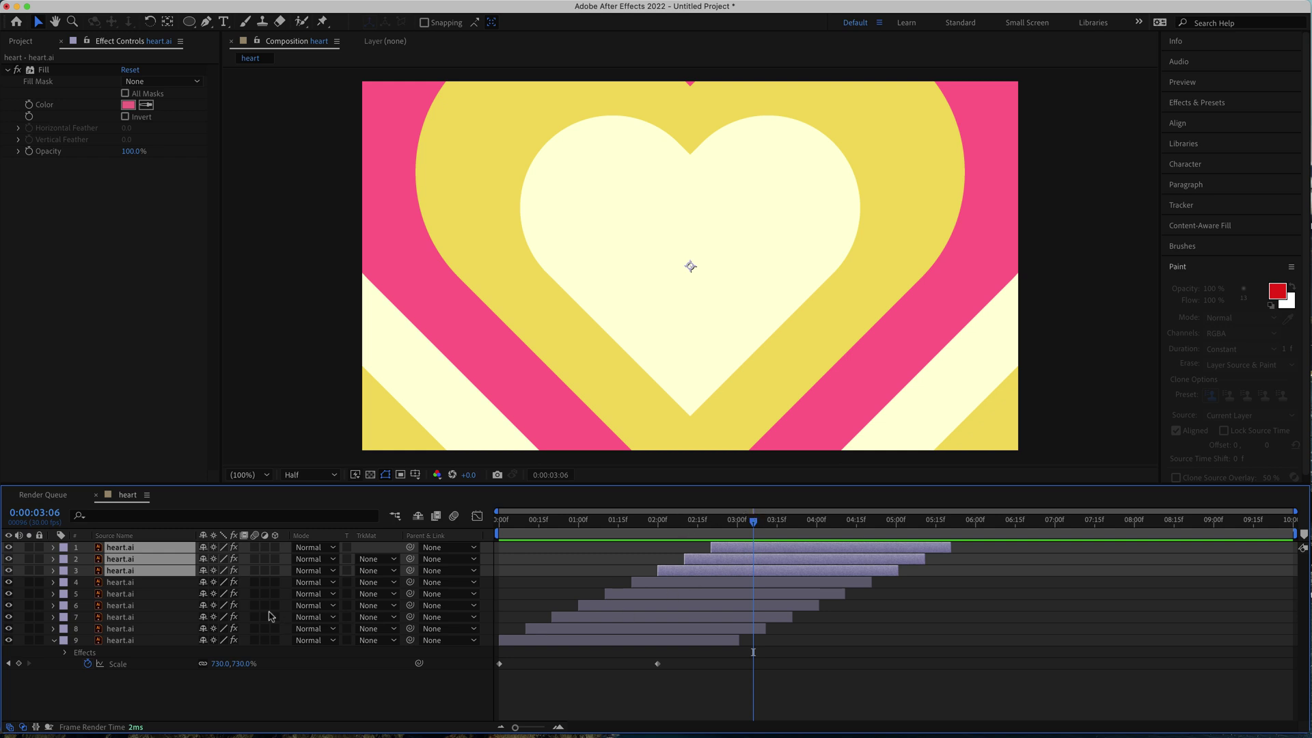
left_click(144, 641)
left_click(147, 550, "shift")
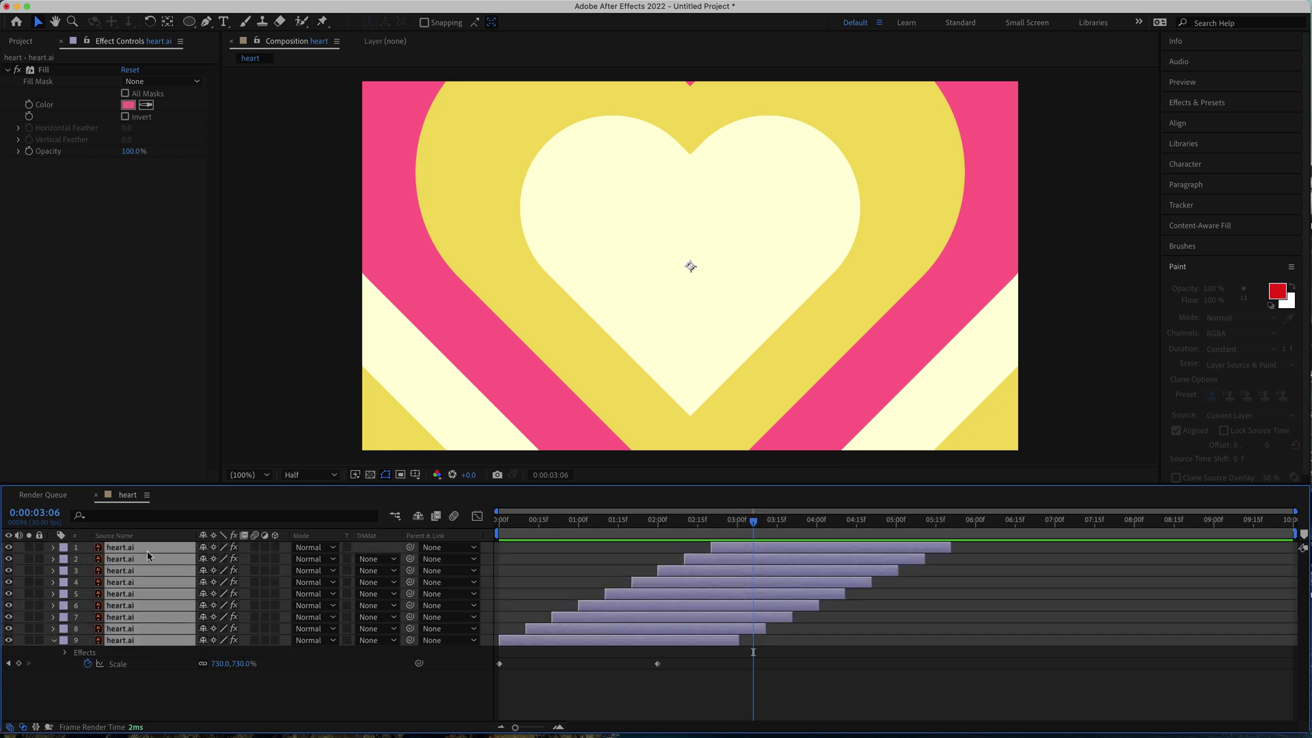
left_click_drag(754, 523, 469, 537)
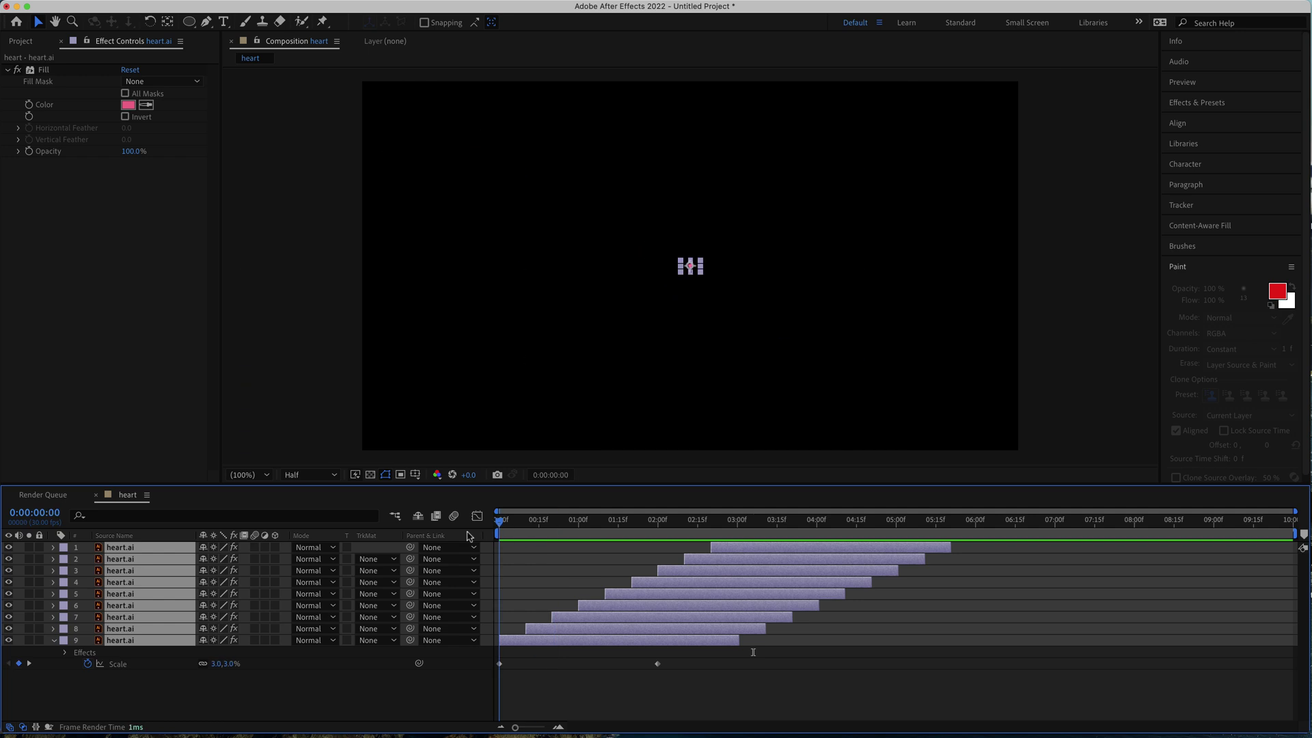
left_click_drag(684, 642, 536, 650)
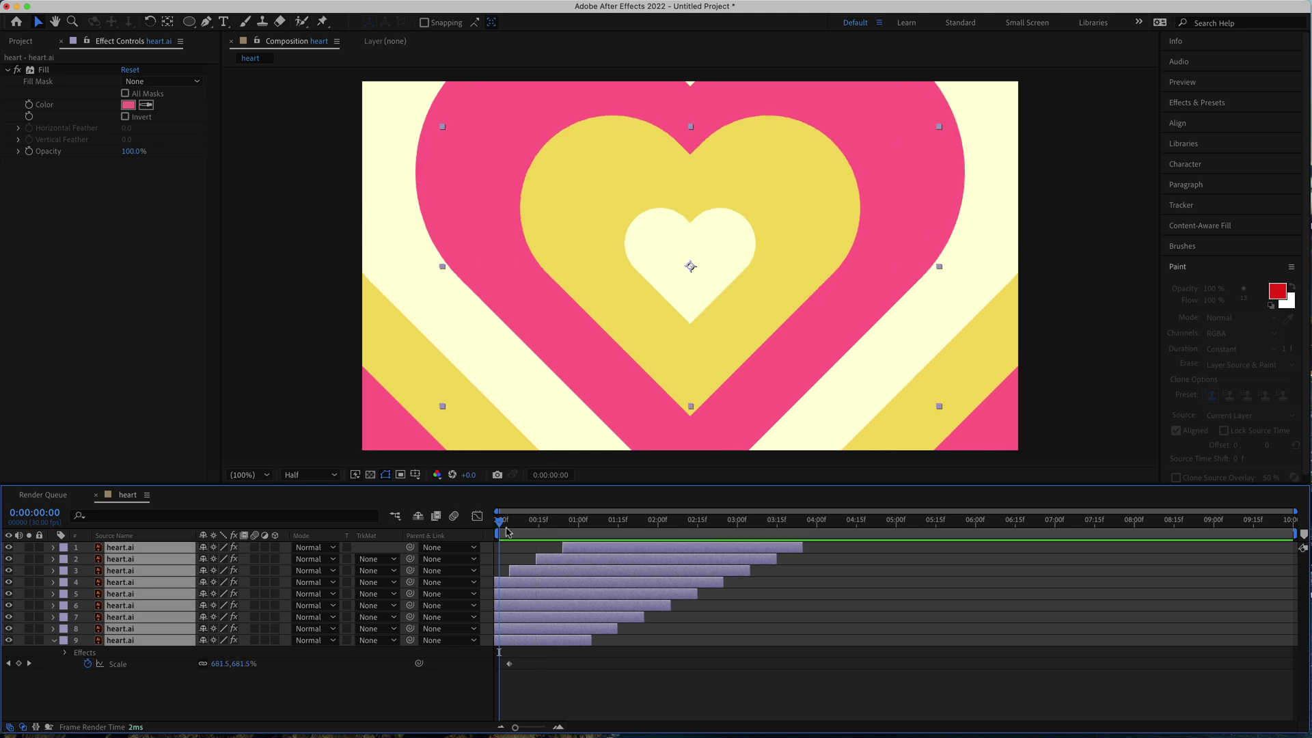
mouse_move(499, 524)
left_mouse_down()
mouse_move(530, 521)
mouse_move(489, 521)
left_mouse_up()
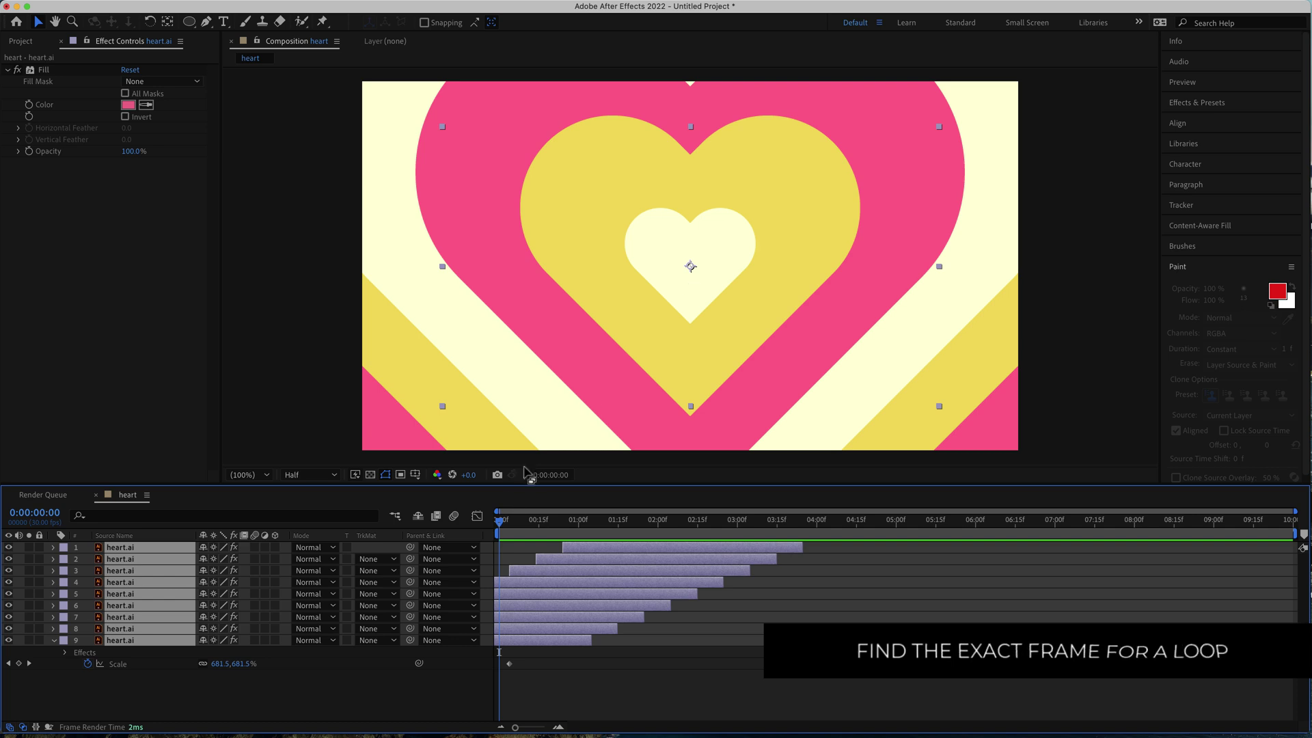
- Find the frame where the heart pattern repeats and end the work area at 0:00:01:01
left_click_drag(499, 521, 578, 523)
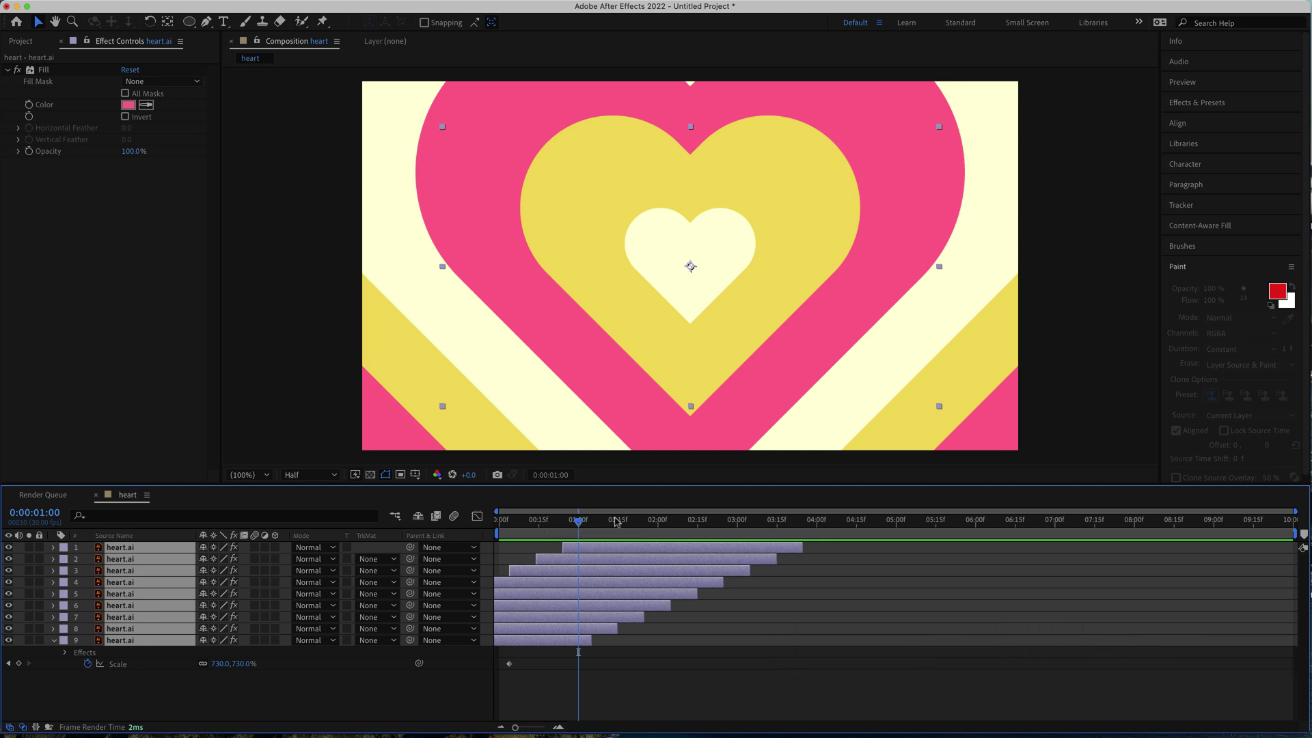
left_click_drag(580, 523, 583, 524)
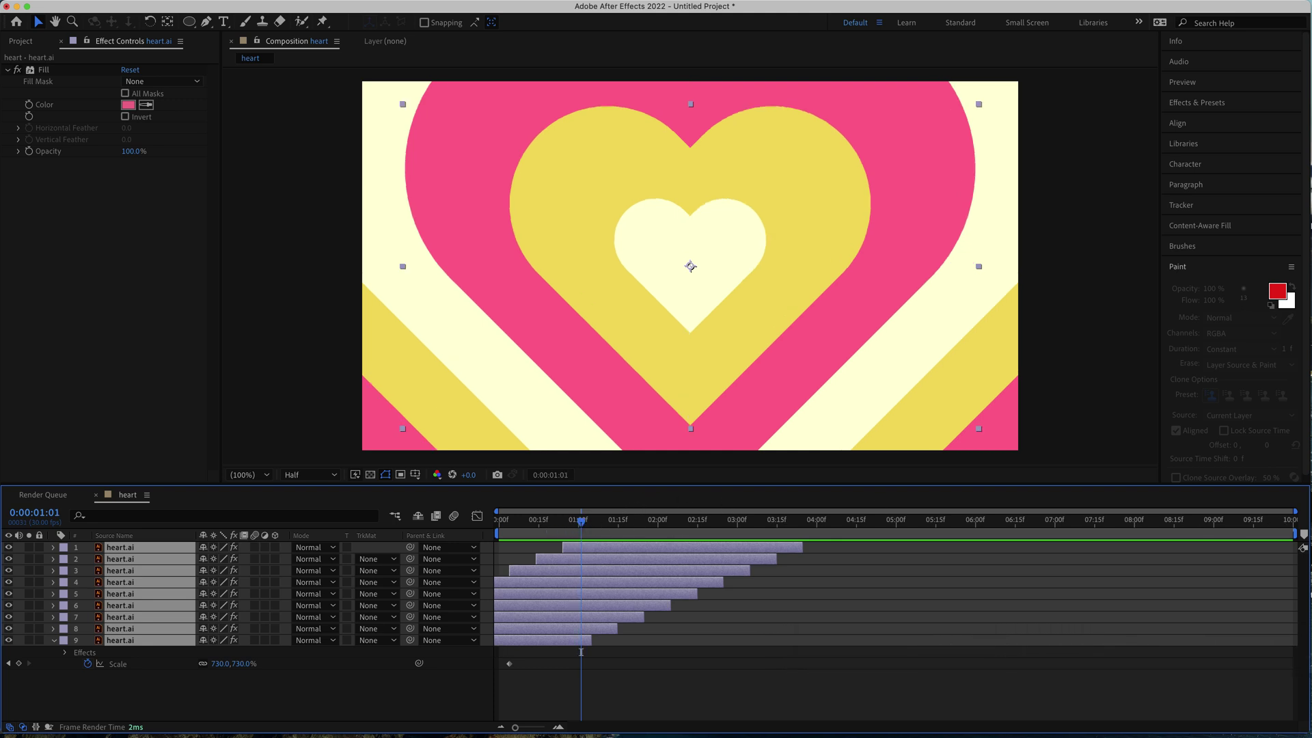
mouse_move(1302, 534)
left_mouse_down()
mouse_move(591, 556)
mouse_move(577, 525)
mouse_move(501, 524)
left_mouse_up()
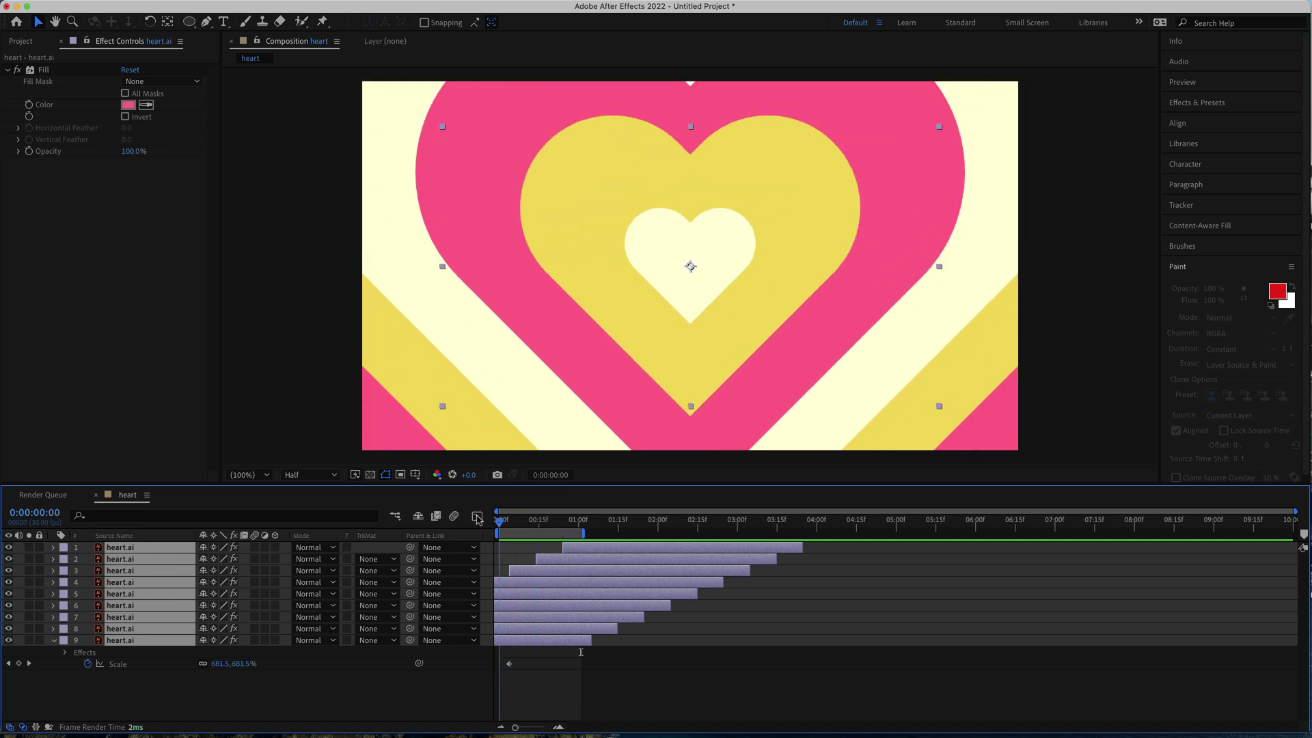
key("shift+F3")
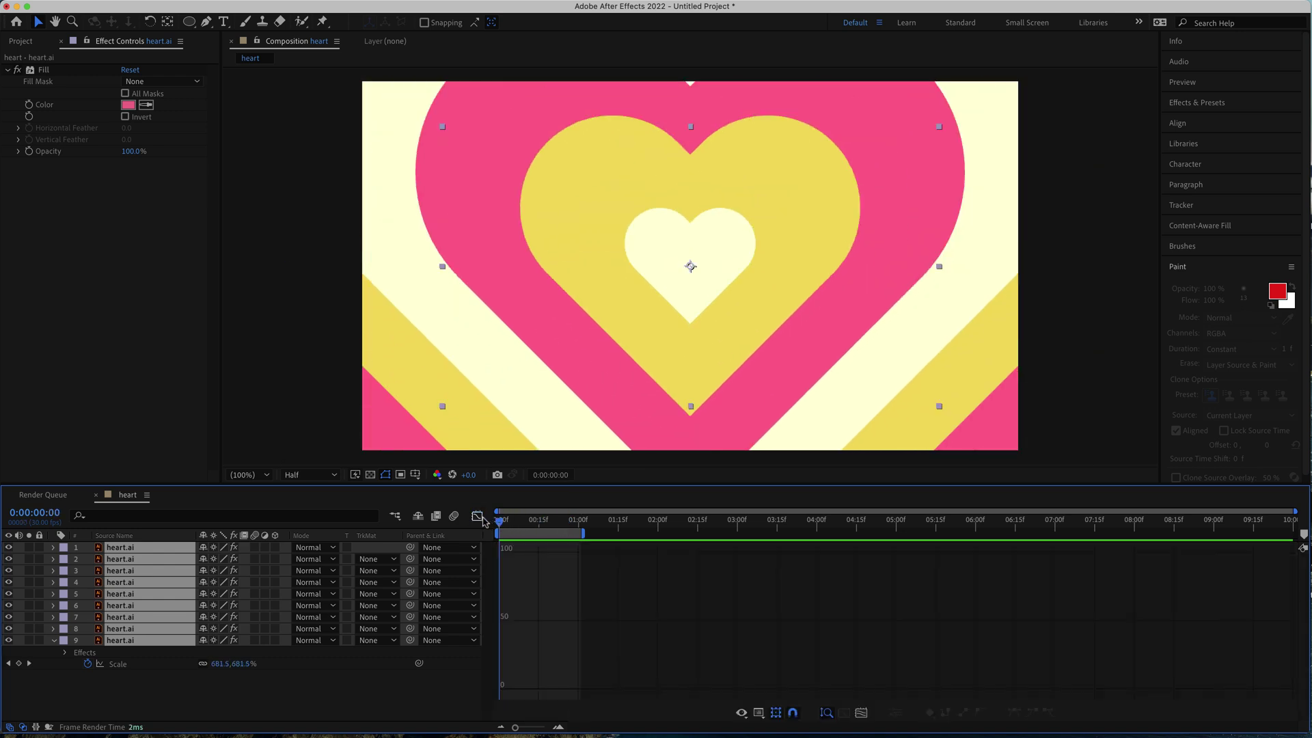
key("shift+F3")
- Preview the work area from frame 0 to check that the heart animation loops seamlessly
key("space")
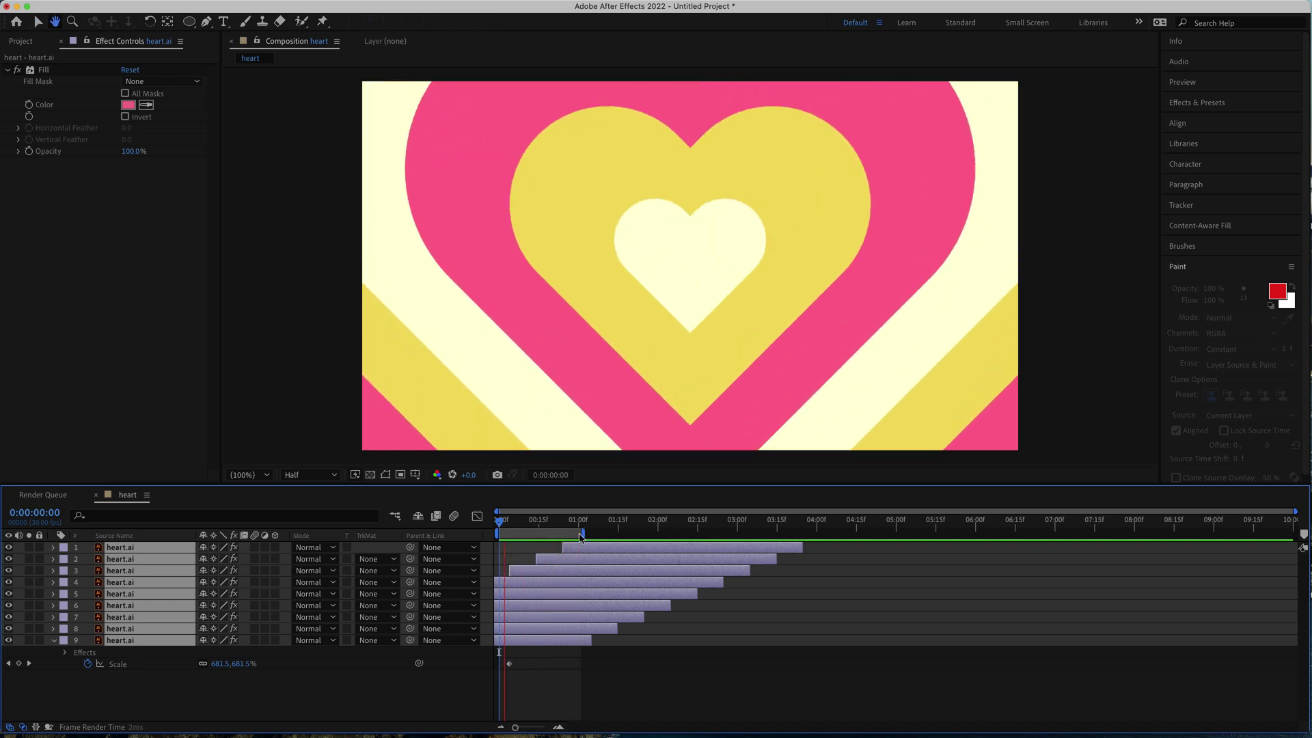
key("space")
left_click(504, 523)
mouse_move(505, 524)
left_mouse_down()
mouse_move(578, 519)
mouse_move(490, 524)
left_mouse_up()
key("space")
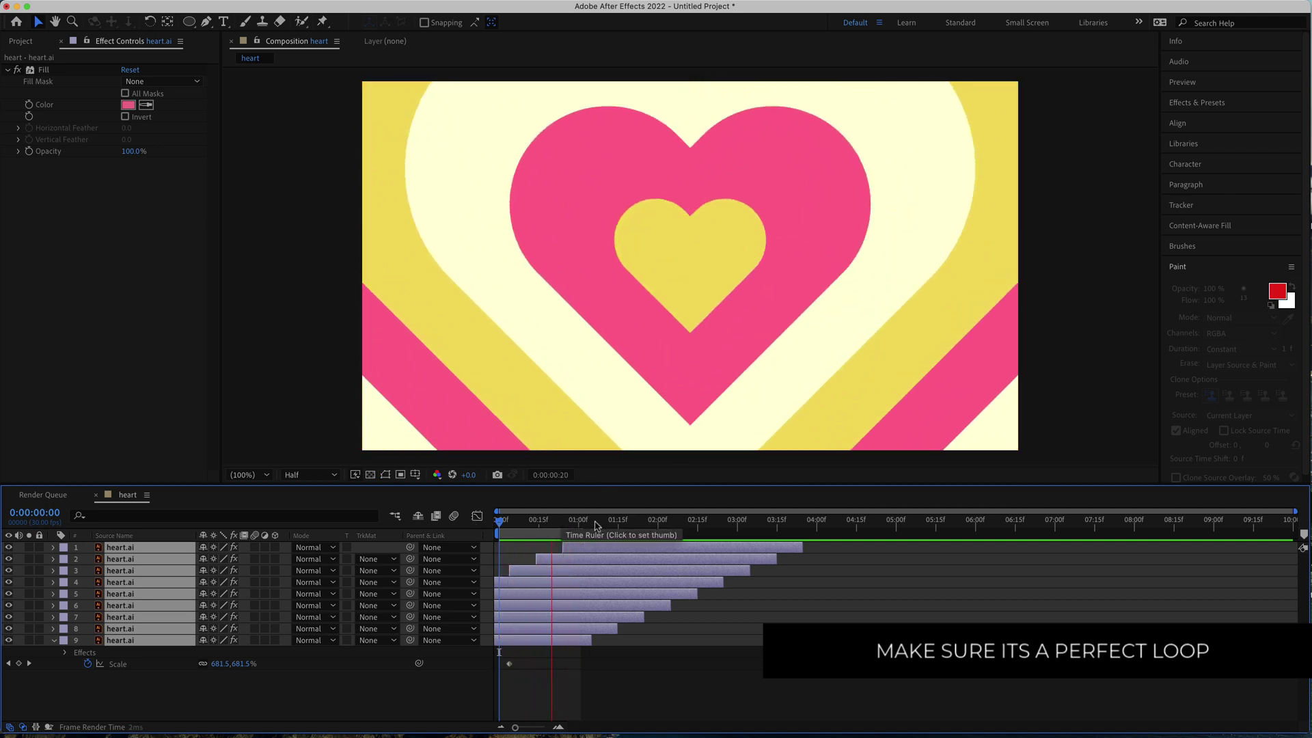
key("space")
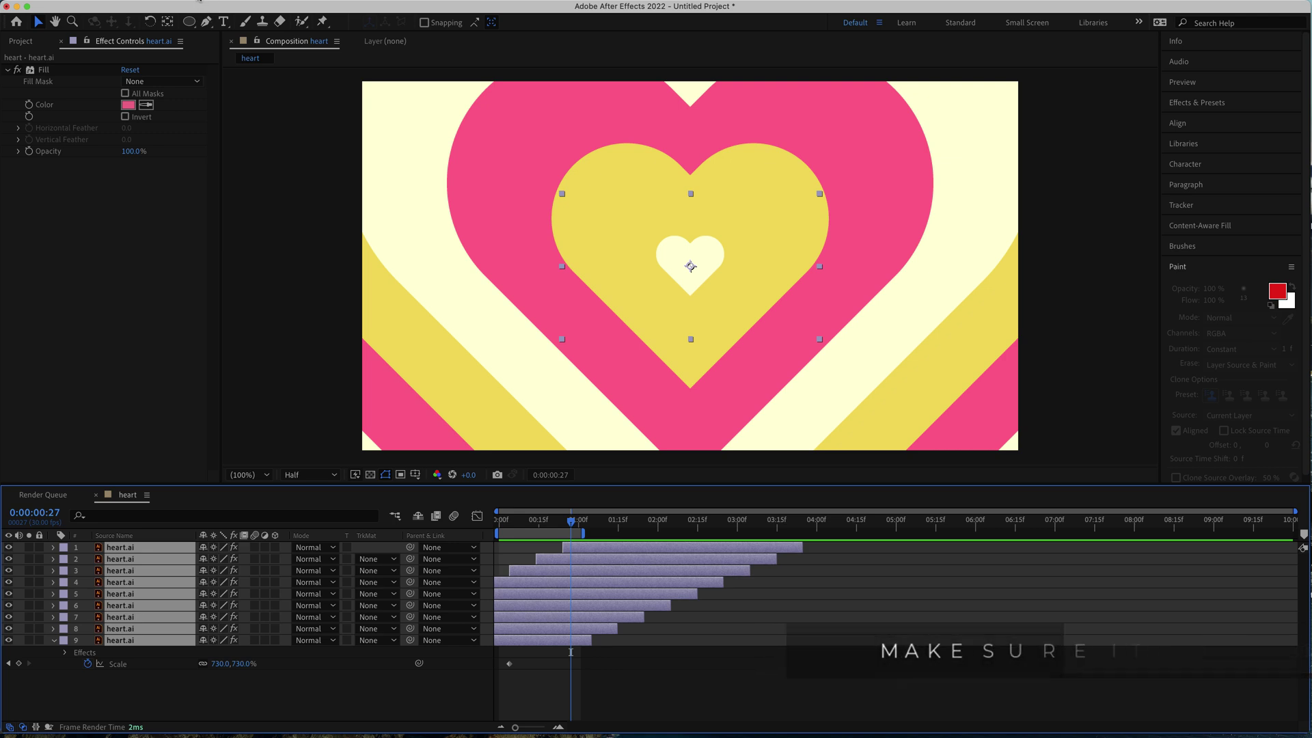
- Add the heart composition to the Render Queue and render it as heart.mov with the High Quality output module
left_click(202, 1)
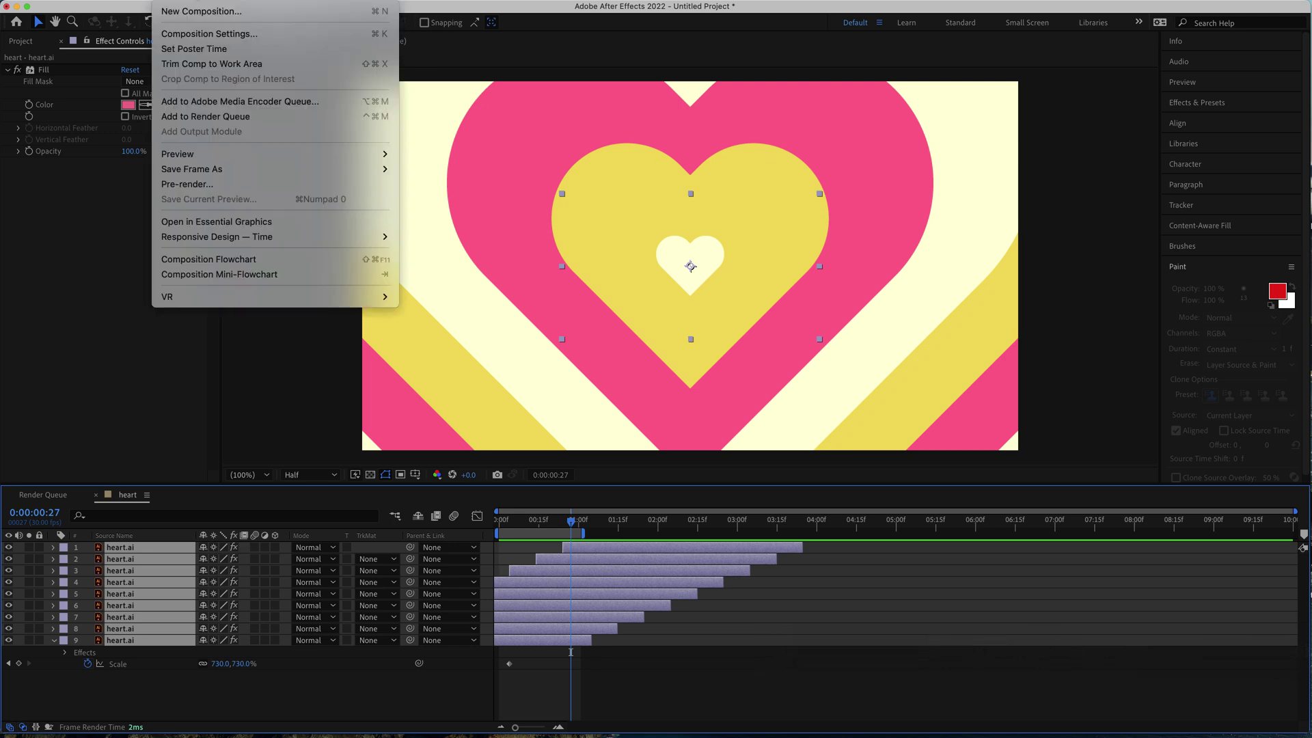
left_click(255, 117)
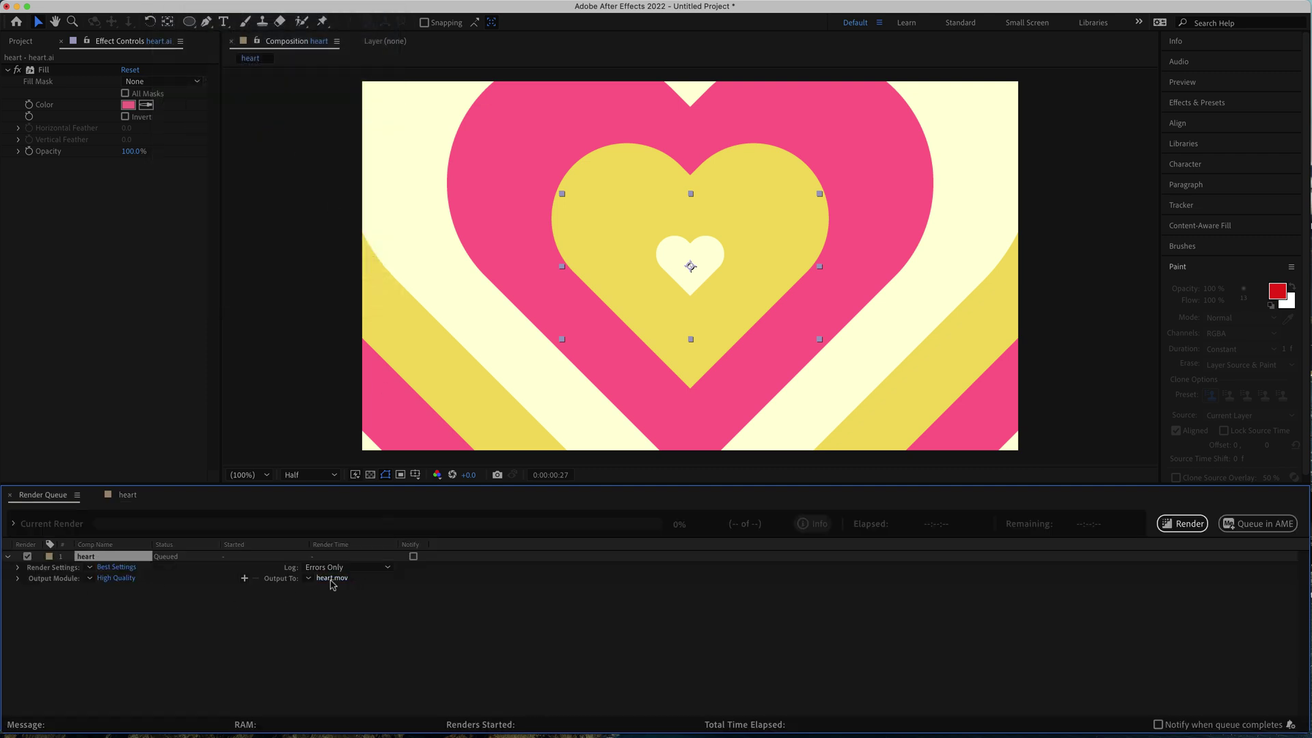
left_click(1182, 523)
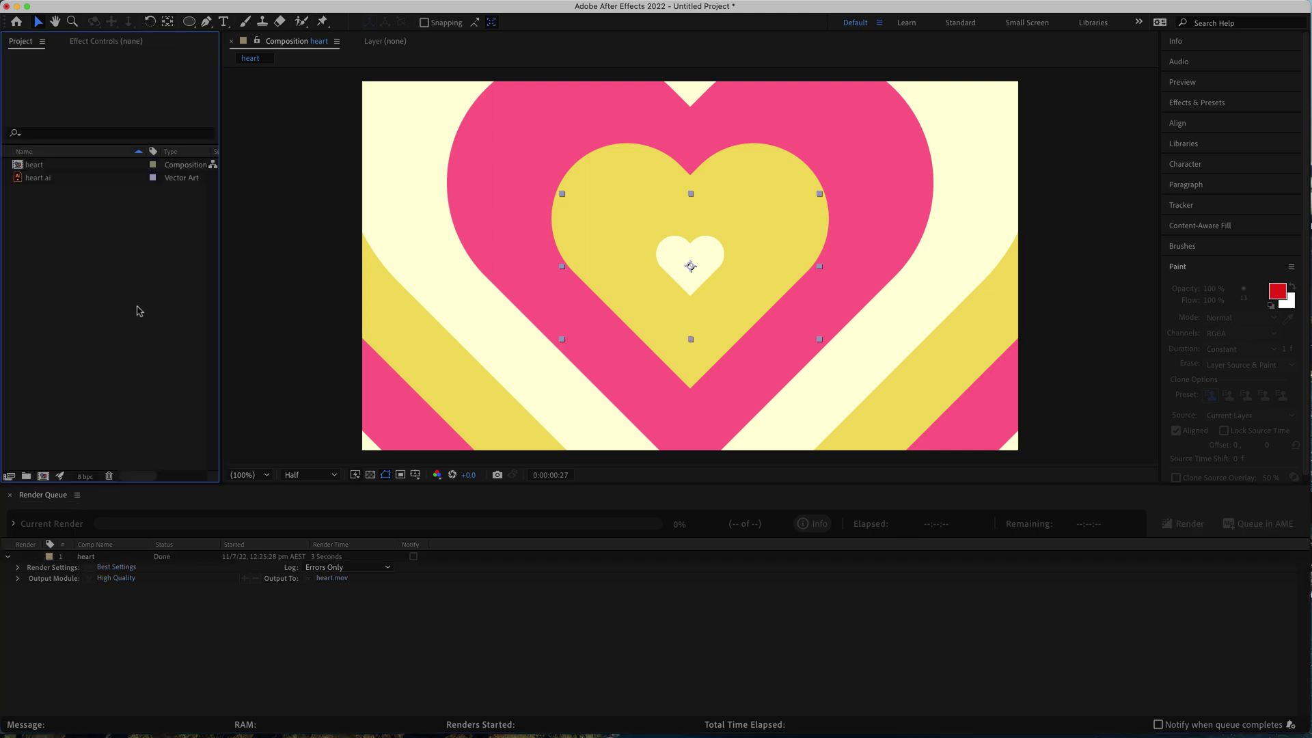
- Import the rendered heart.mov into the project and scrub through it in a new composition made from the clip
right_click(81, 243)
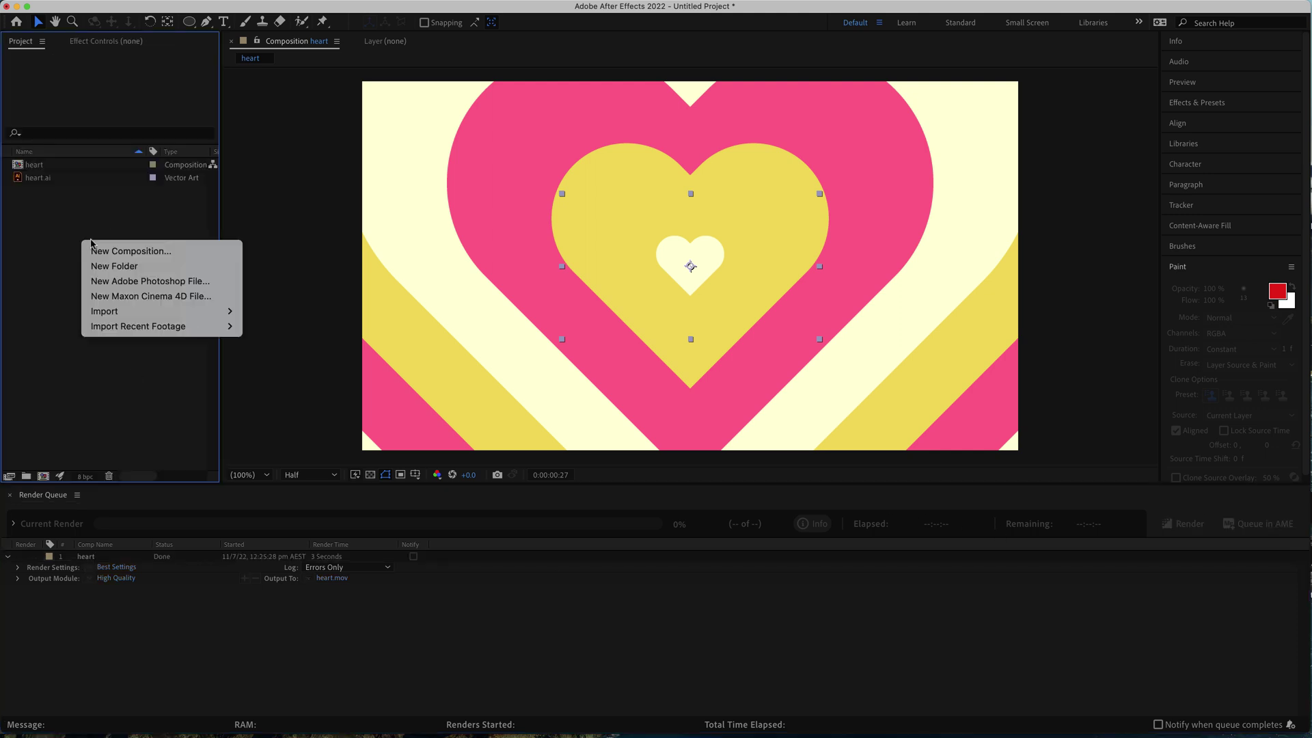
mouse_move(167, 318)
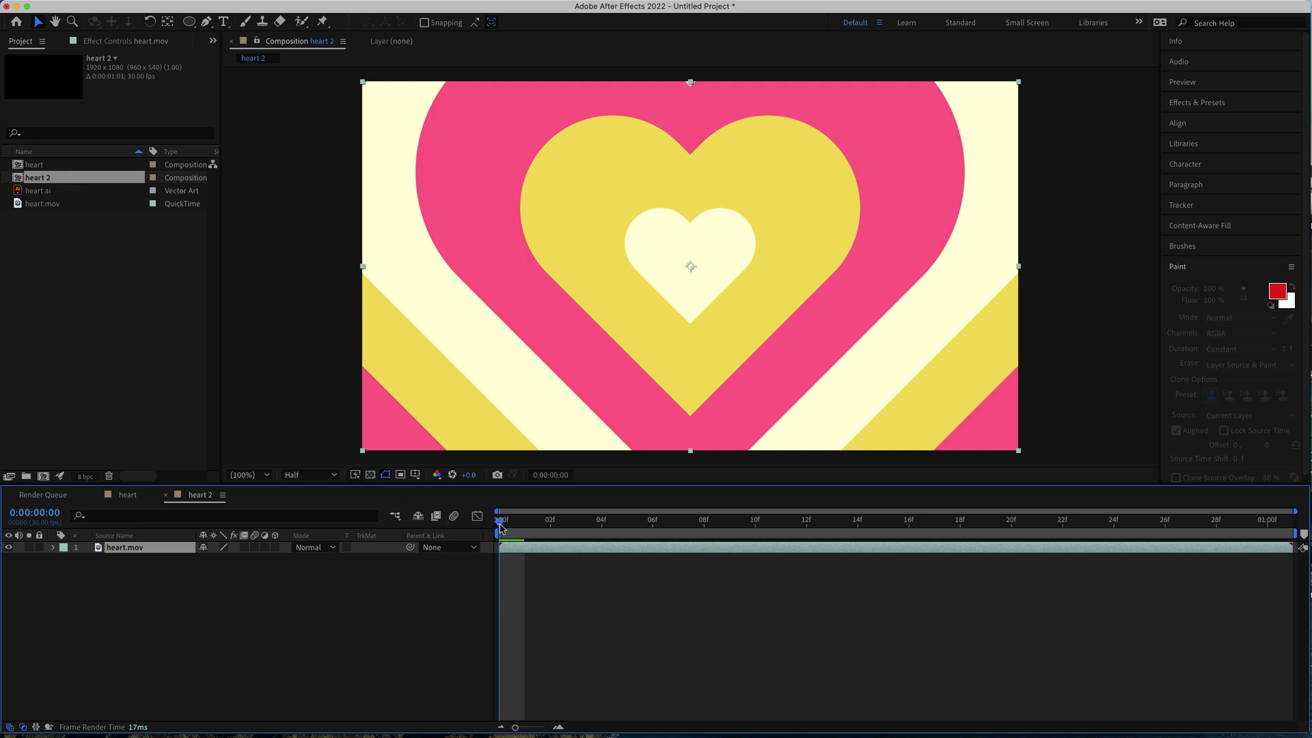
left_click_drag(501, 523, 1289, 524)
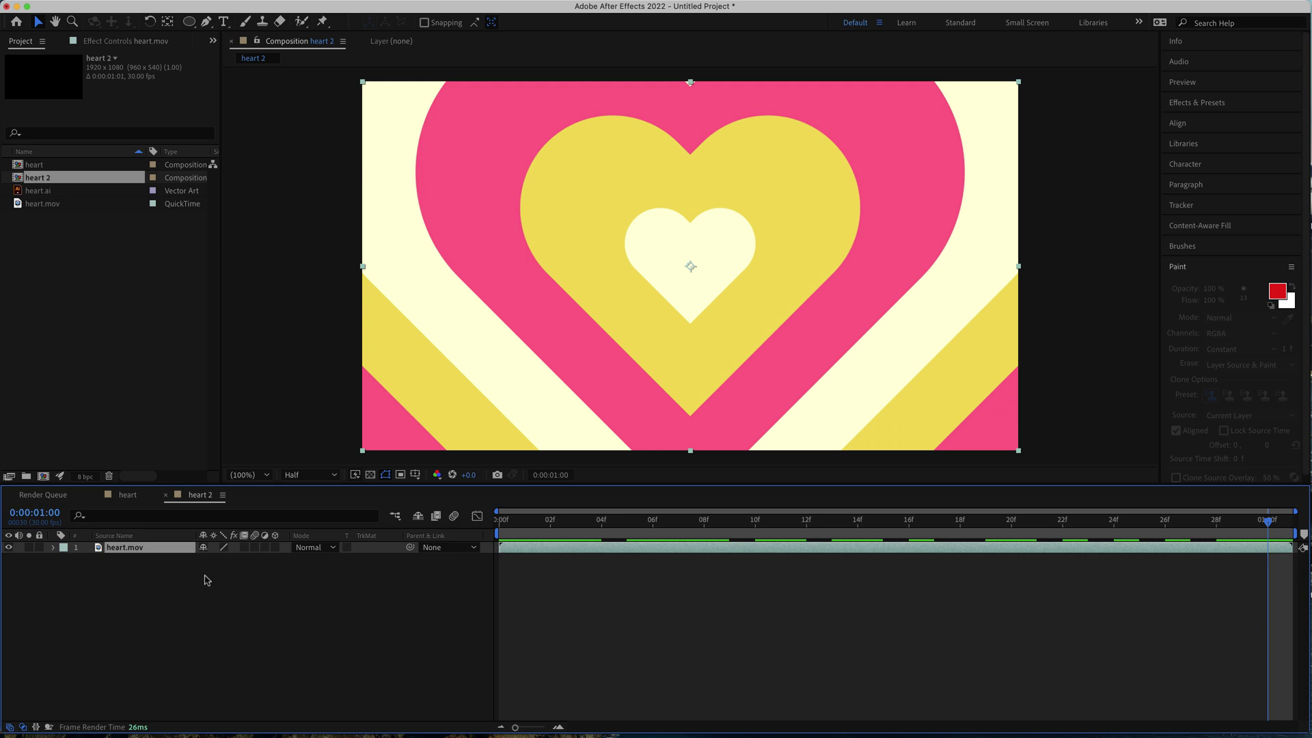
- Delete the heart 2 composition from the project, keeping the heart.mov footage
left_click(78, 260)
left_click(43, 180)
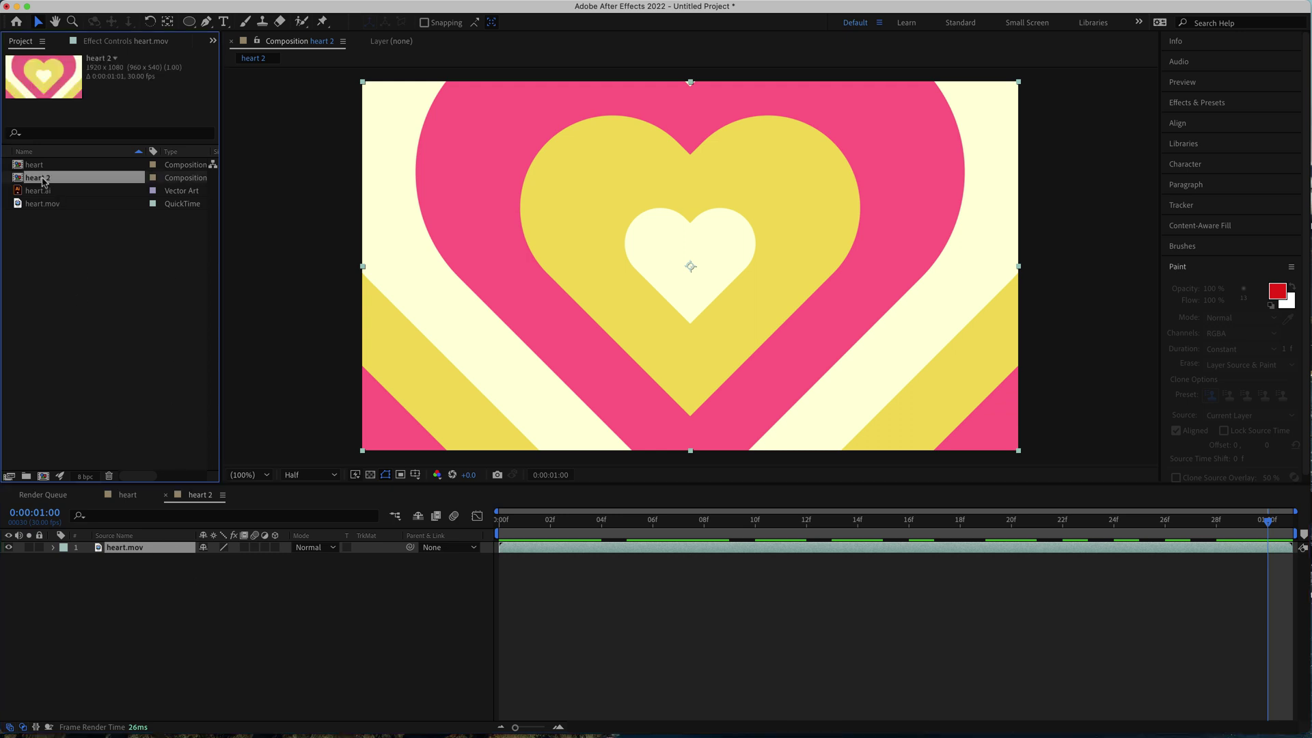
key("Delete")
left_click(738, 393)
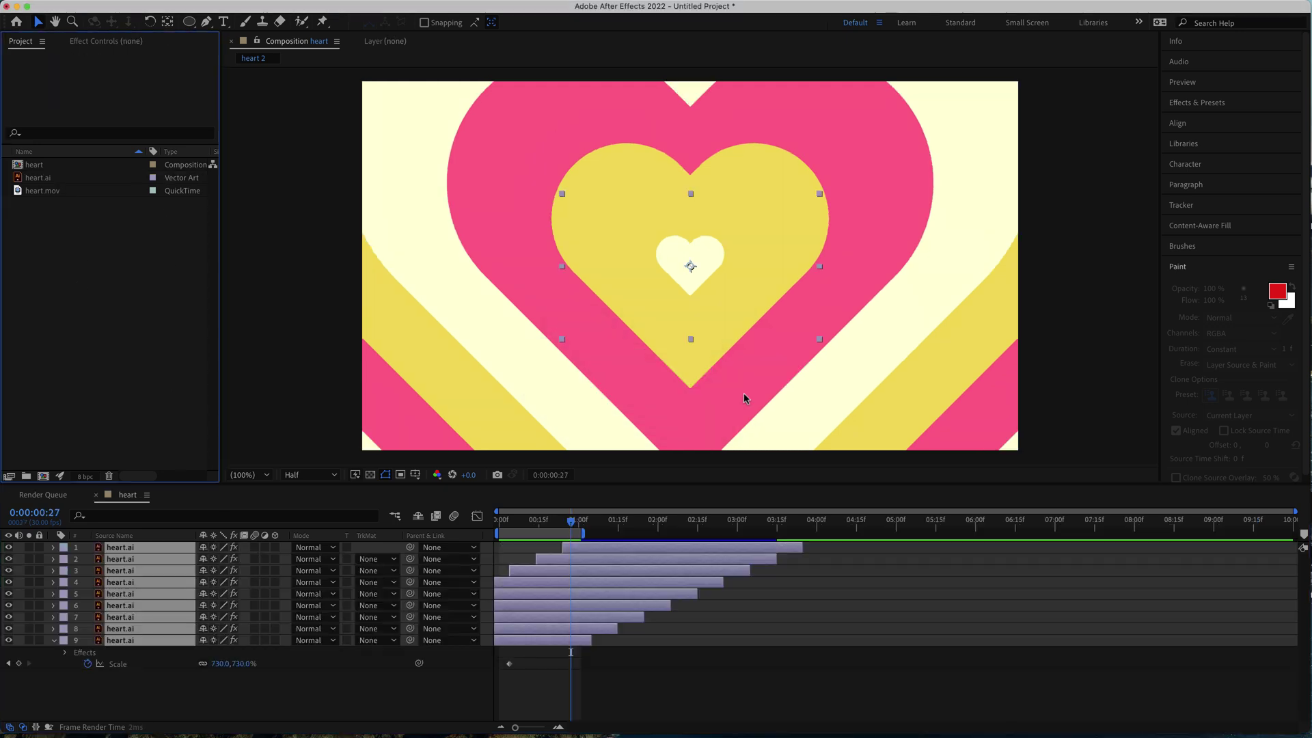
- Set the heart.mov footage to loop 10 times in its Interpret Footage settings
left_click(45, 192)
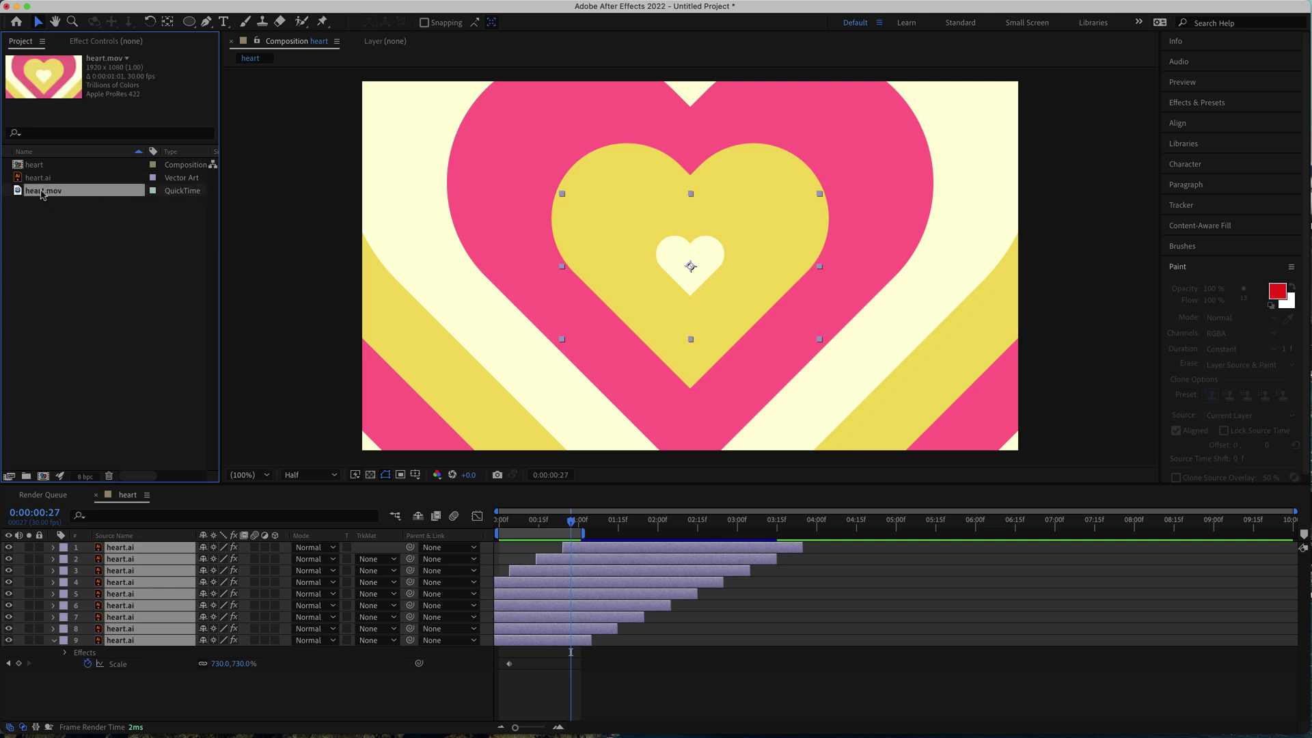
right_click(41, 190)
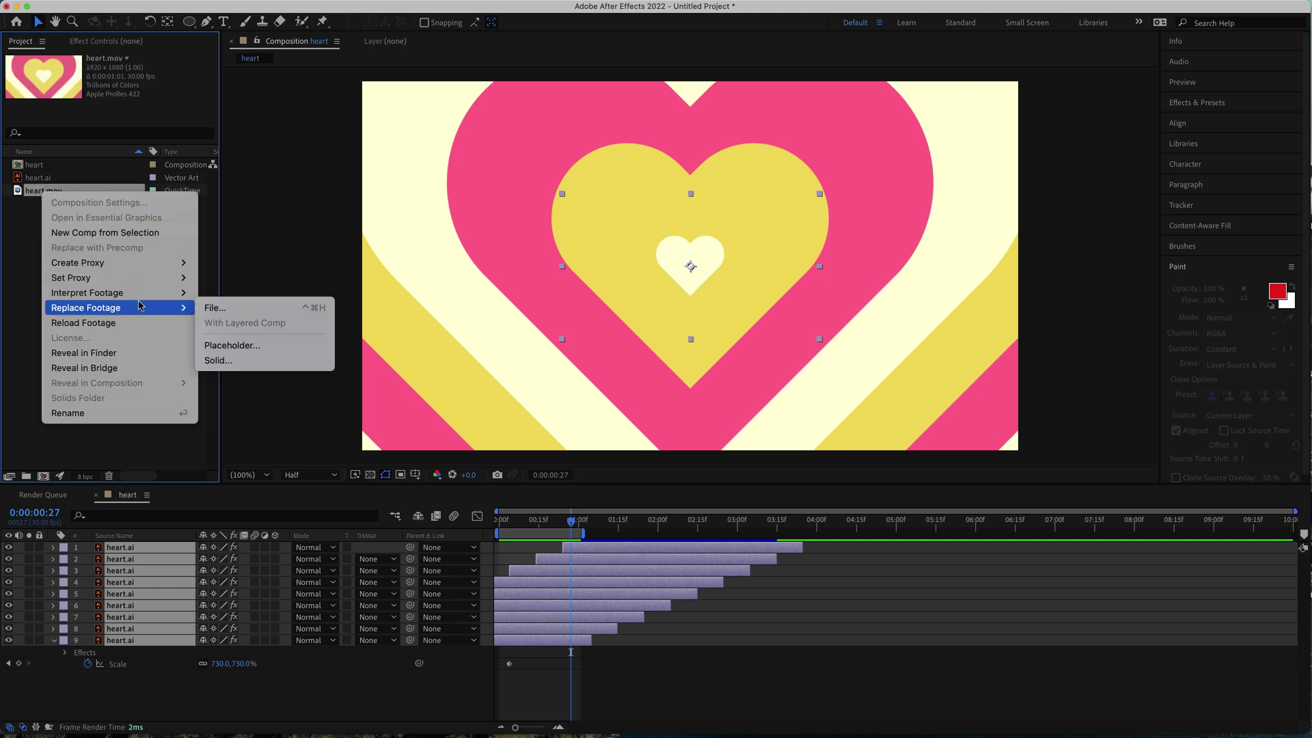
mouse_move(138, 295)
left_click(220, 294)
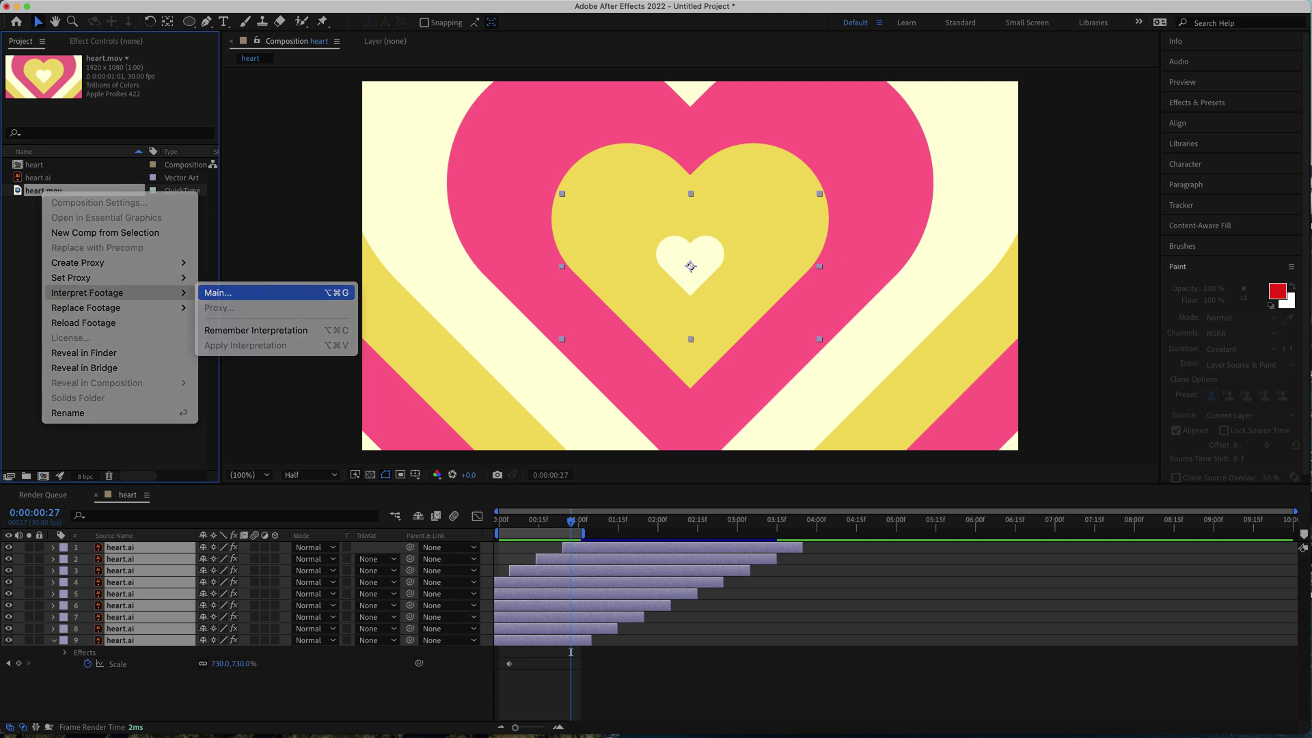
left_click(696, 624)
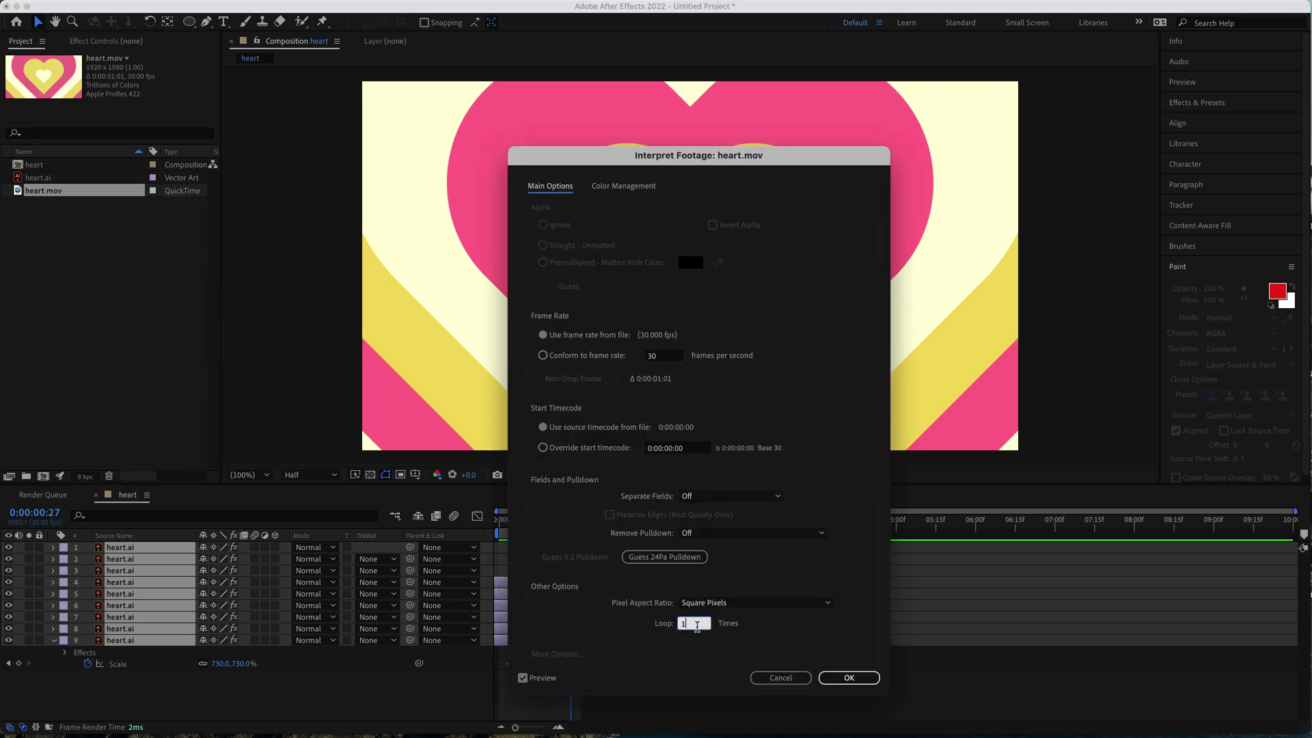
left_click(849, 677)
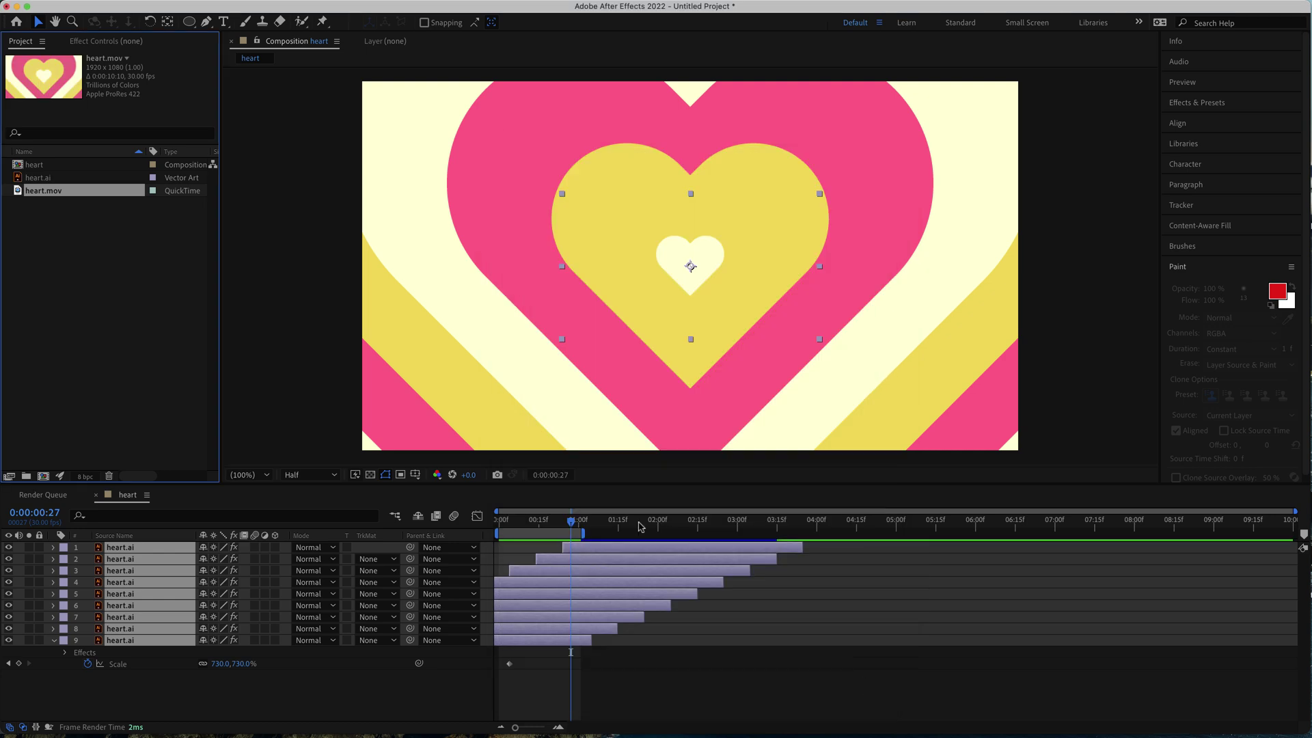
- Create a 1920 x 1080 px, 30 fps, 10-second composition named Comp 1 and add heart.mov to it
right_click(66, 243)
left_click(136, 252)
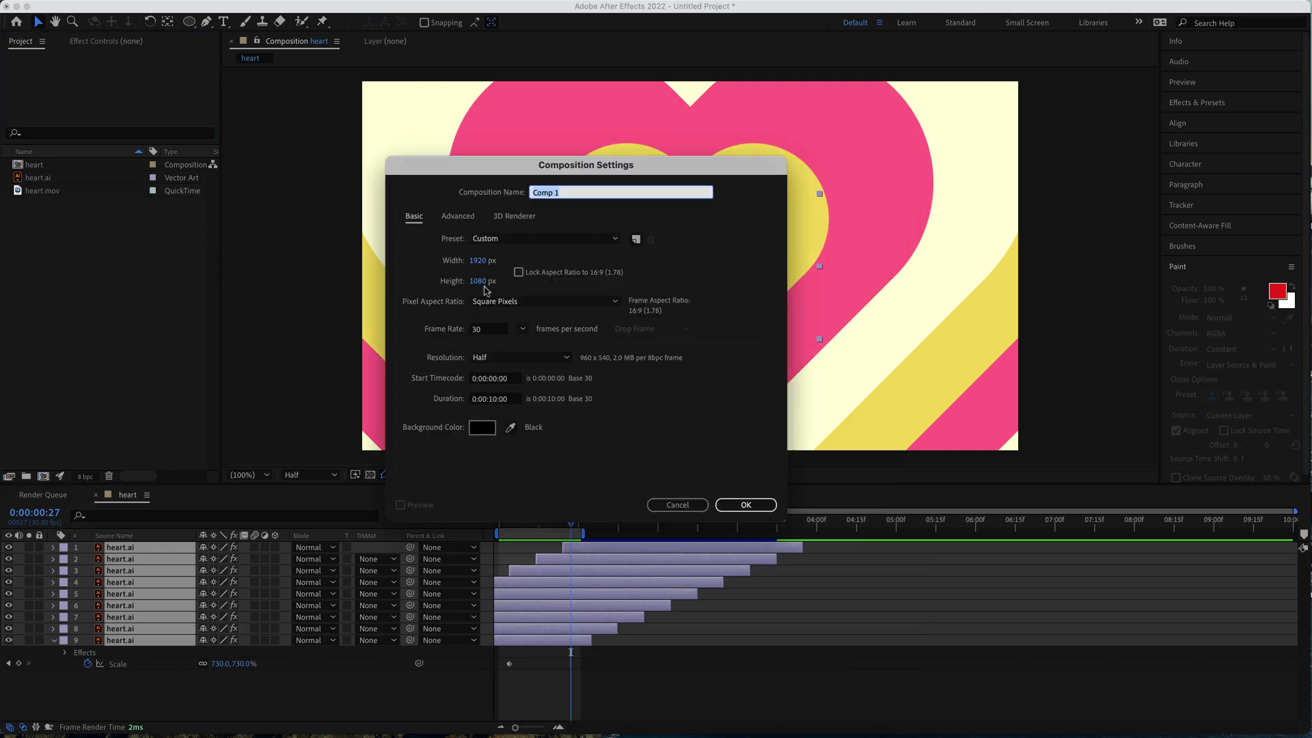
left_click(752, 506)
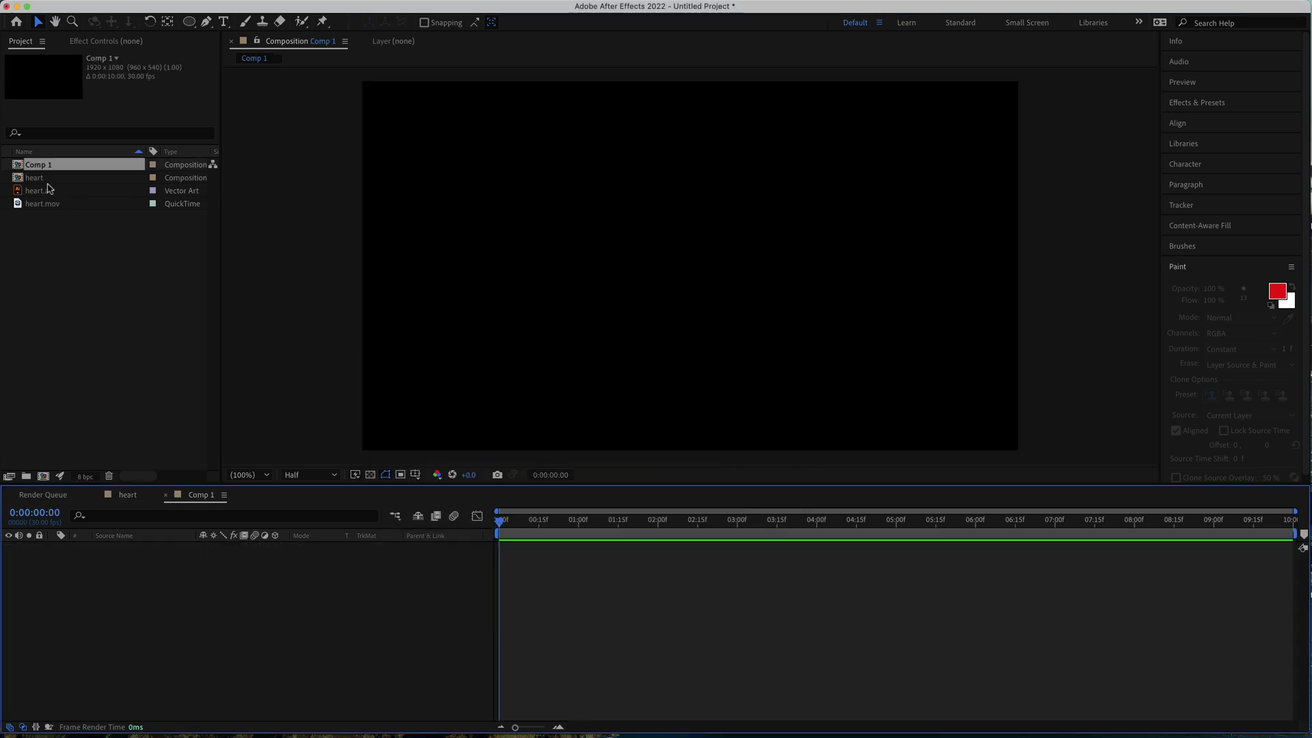
left_click_drag(45, 208, 193, 578)
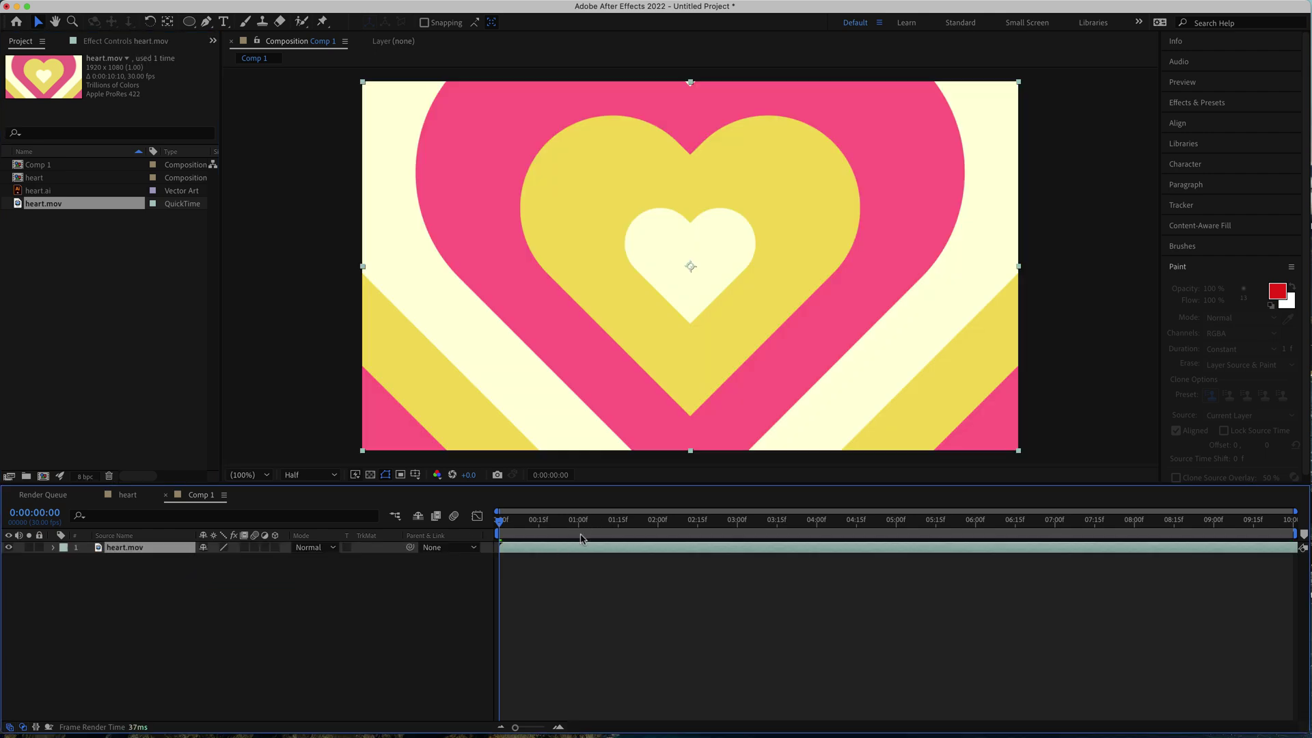
- Play Comp 1 from the beginning to check the looping heart.mov footage
left_click_drag(499, 524, 407, 531)
key("space")
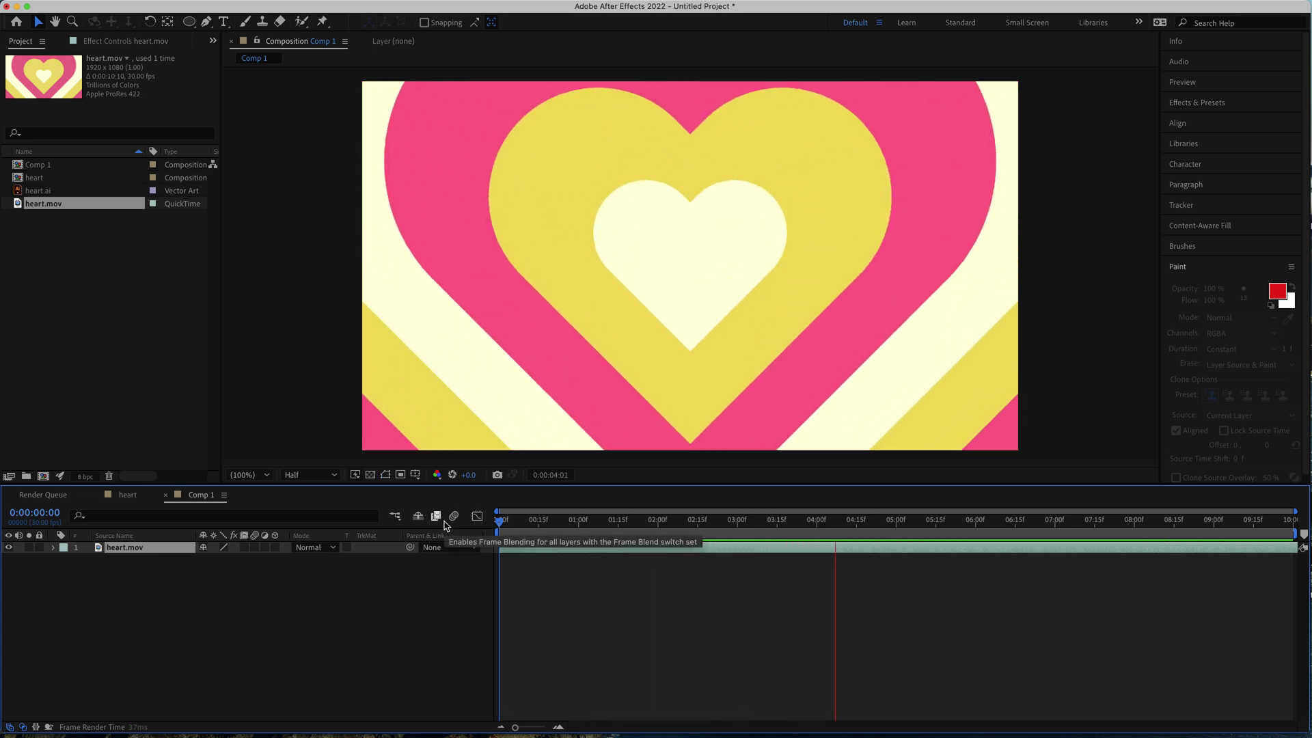
key("space")
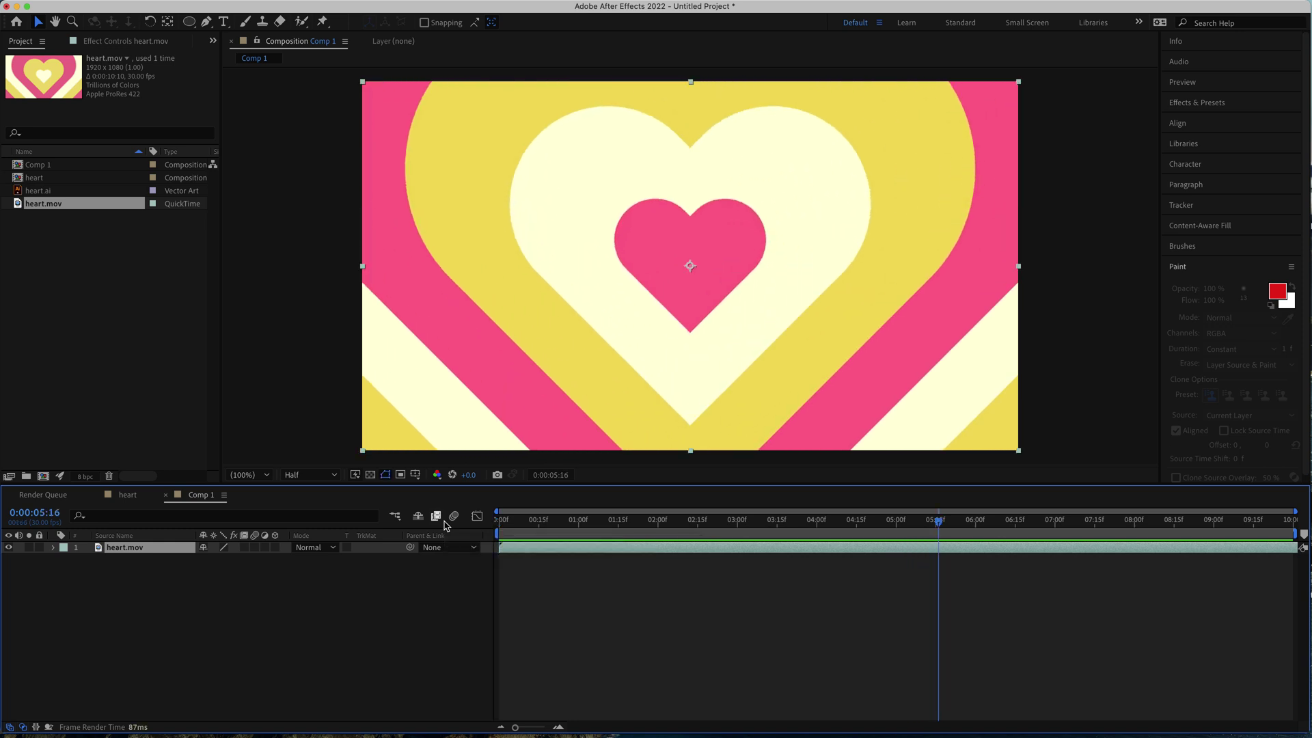
- Add a new text layer above heart.mov and choose the Insaniburger font for it
right_click(173, 601)
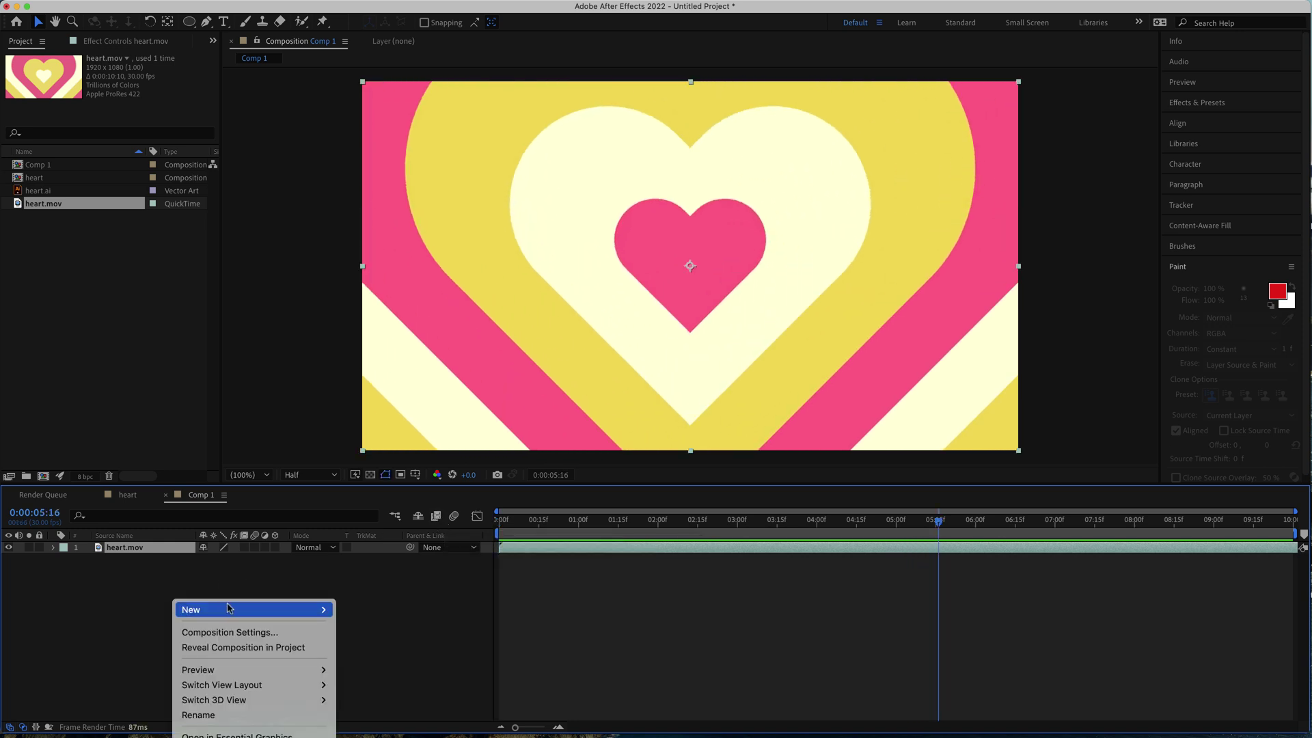
mouse_move(248, 610)
left_click(380, 634)
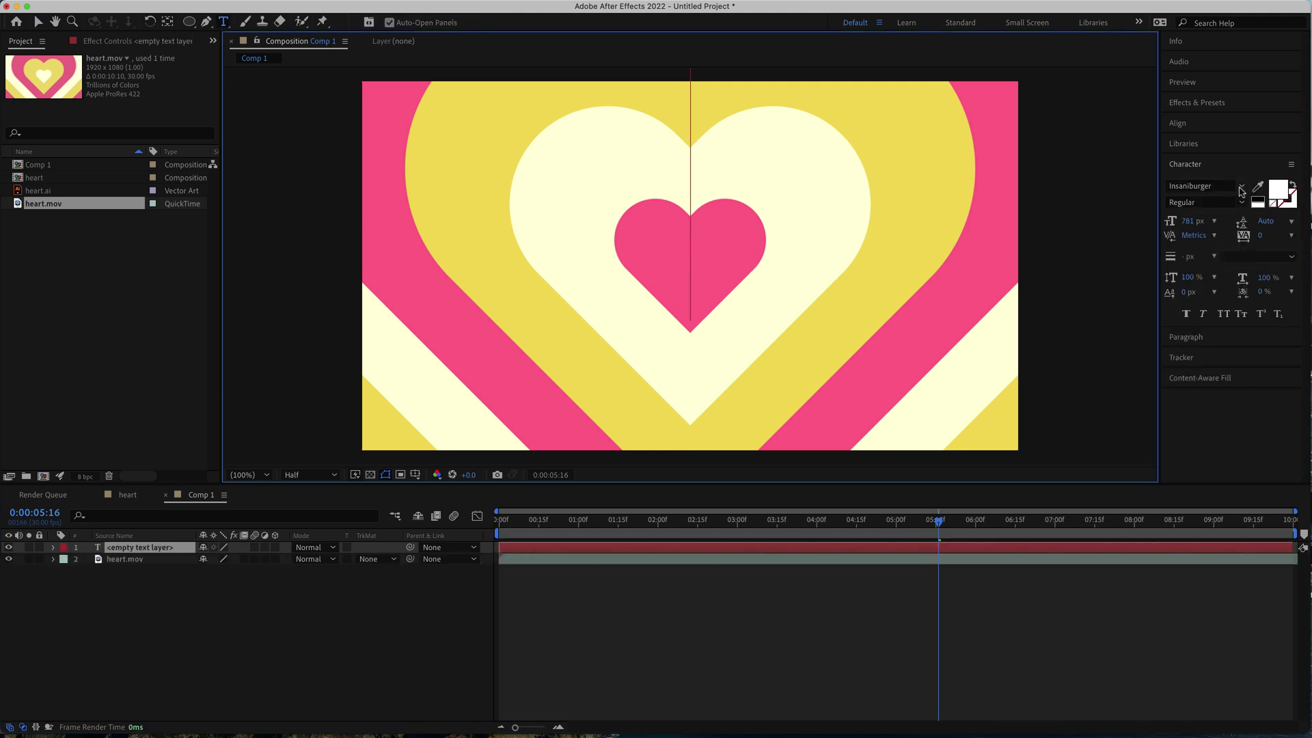
left_click(1242, 187)
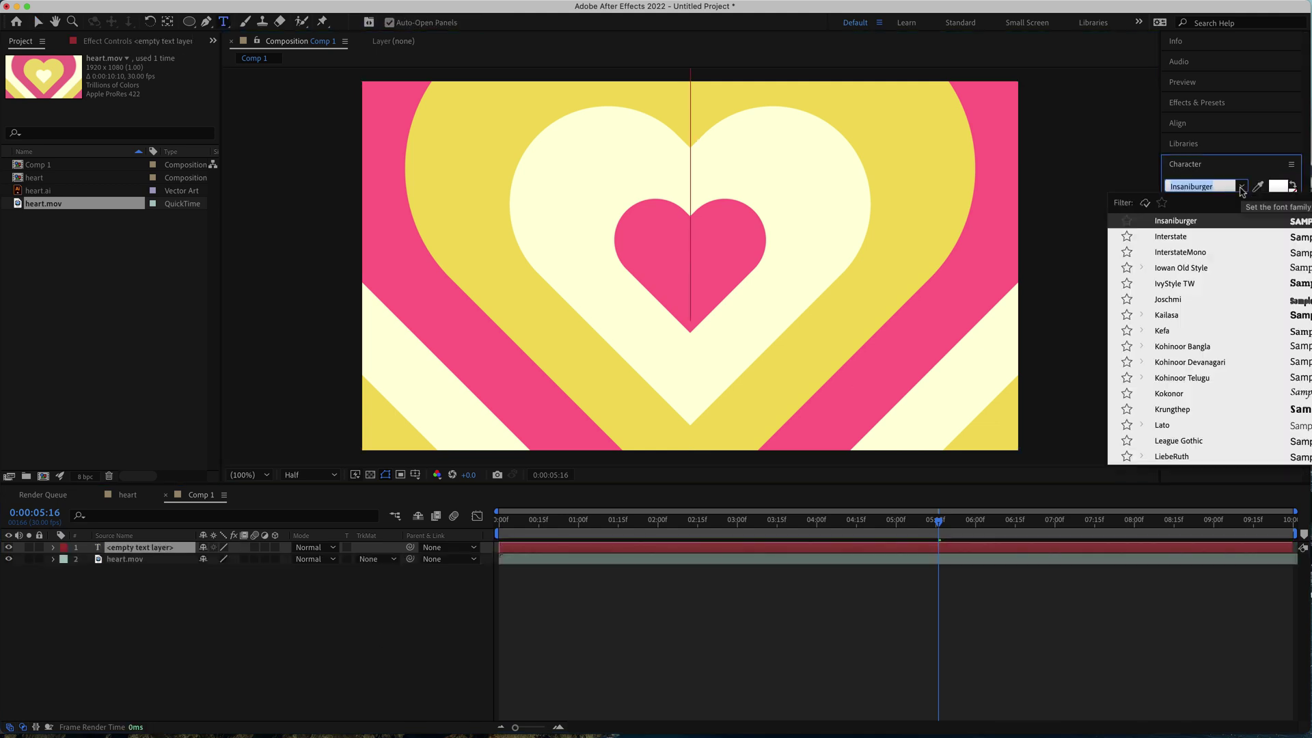
left_click(1177, 223)
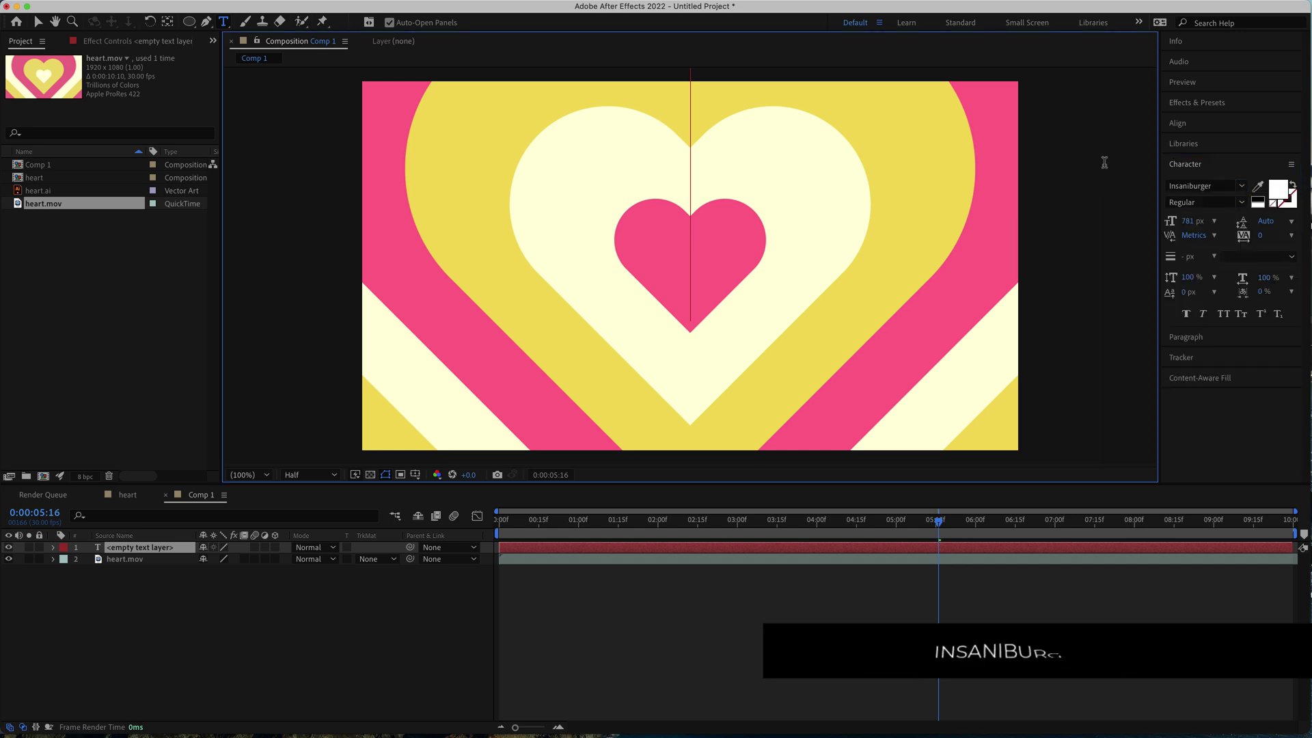
- Enter "create" in the new text layer and center it horizontally and vertically in the composition
type("c")
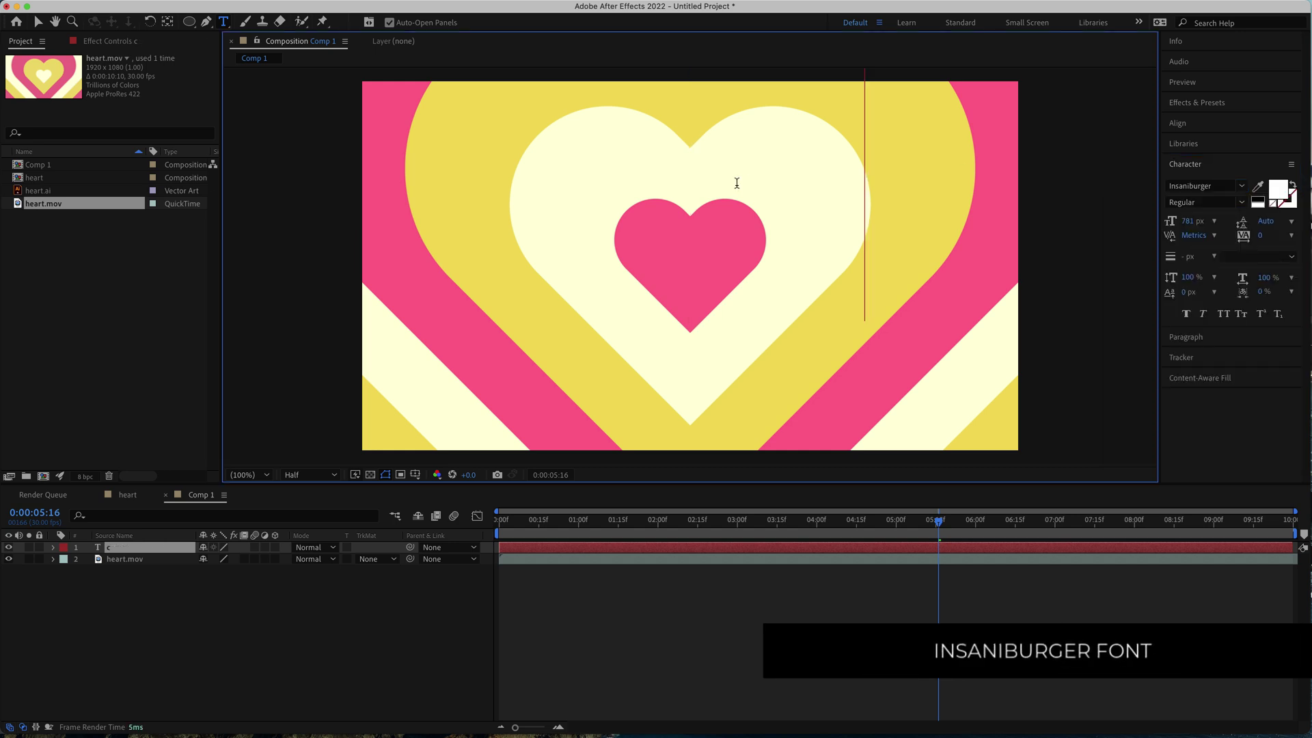
type("reate")
left_click(1178, 124)
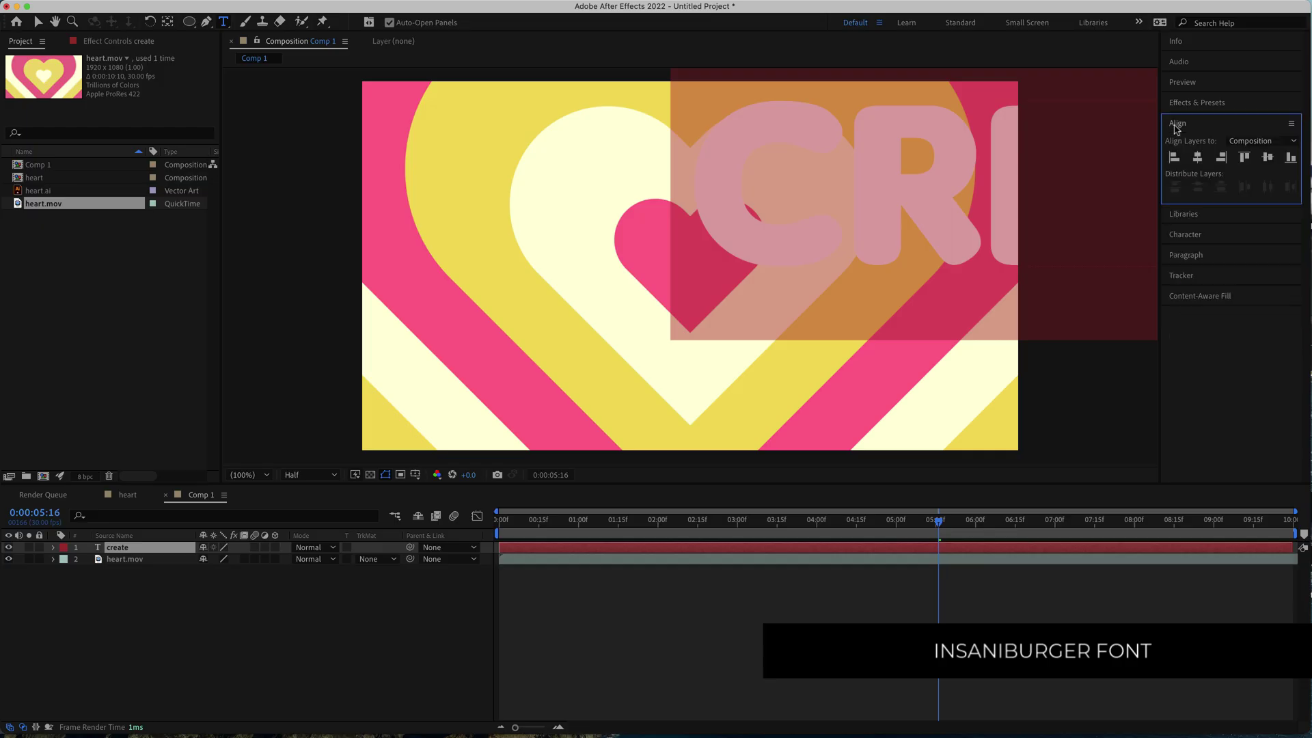
left_click(1264, 159)
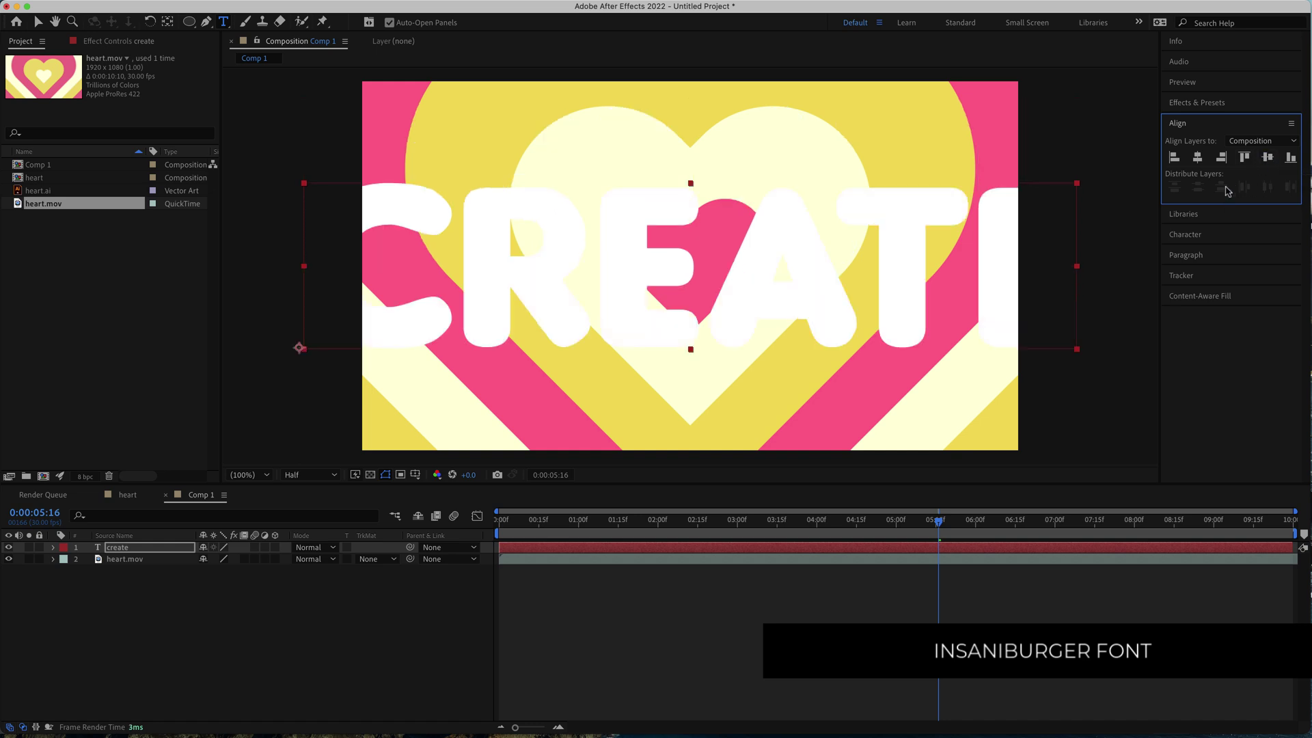
- Reduce the create text's font size to 466 px and center it again horizontally and vertically in the composition
left_click(1191, 235)
left_click_drag(1188, 226, 1025, 230)
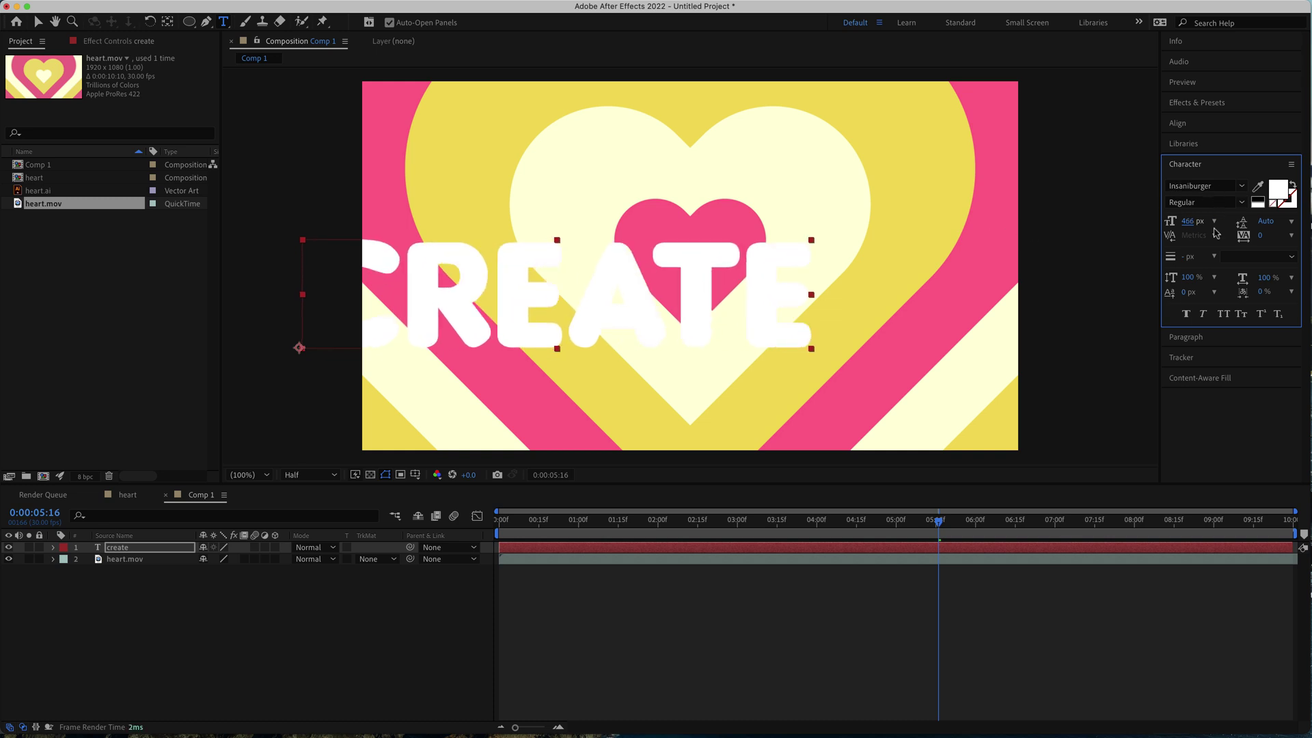
left_click(1190, 127)
left_click(1198, 158)
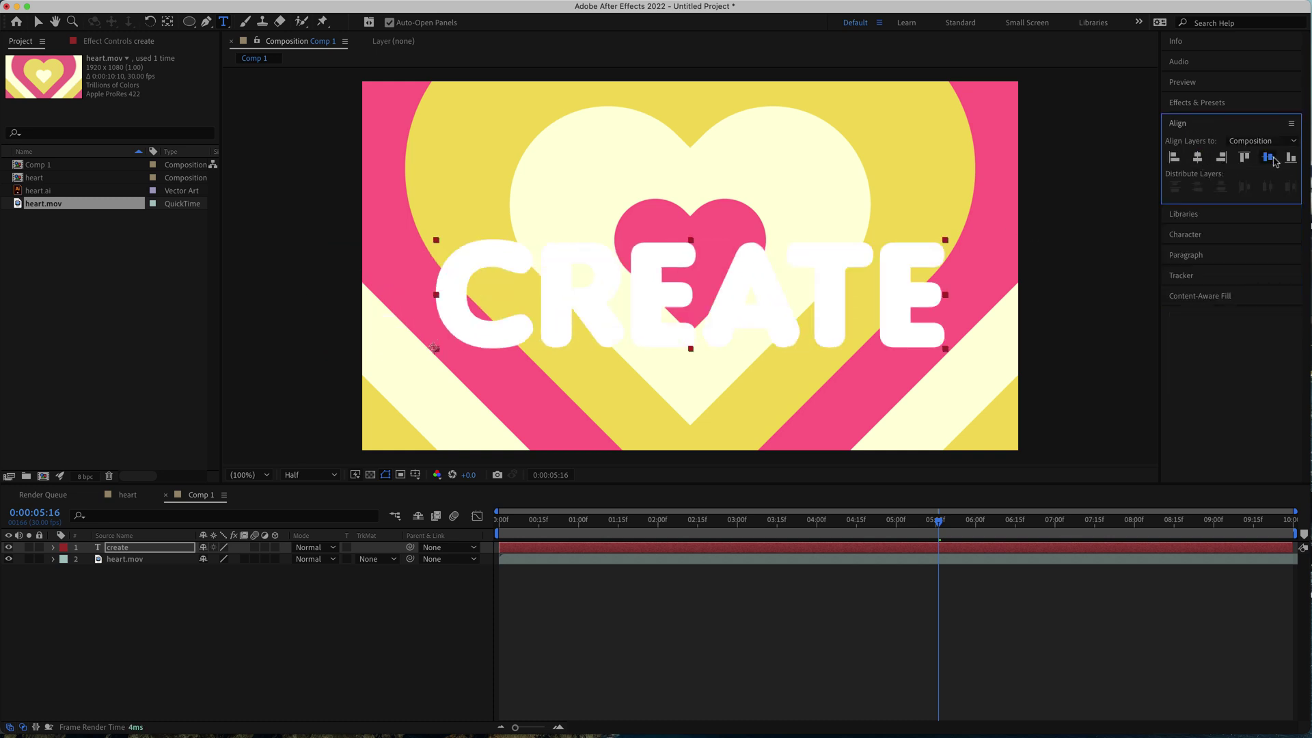
left_click(1268, 157)
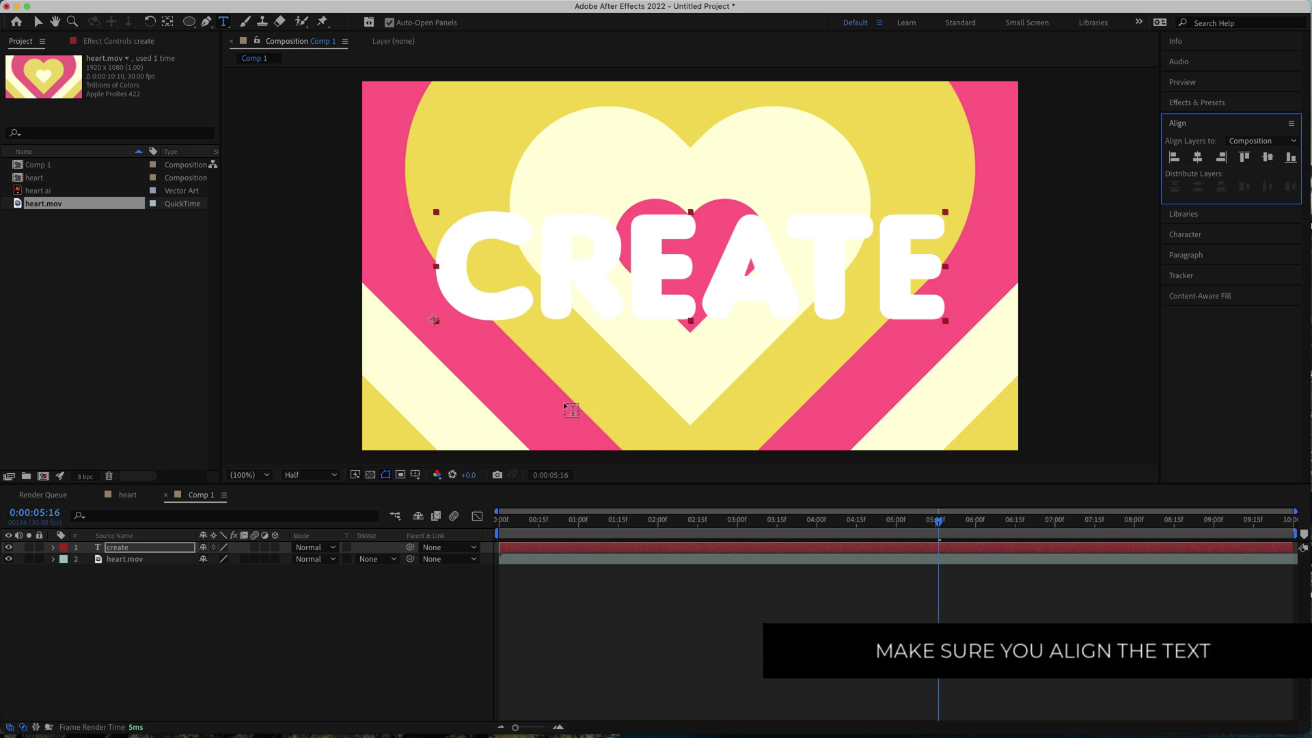
- Set the heart.mov layer's track matte to Alpha Matte "create"
left_click(132, 548)
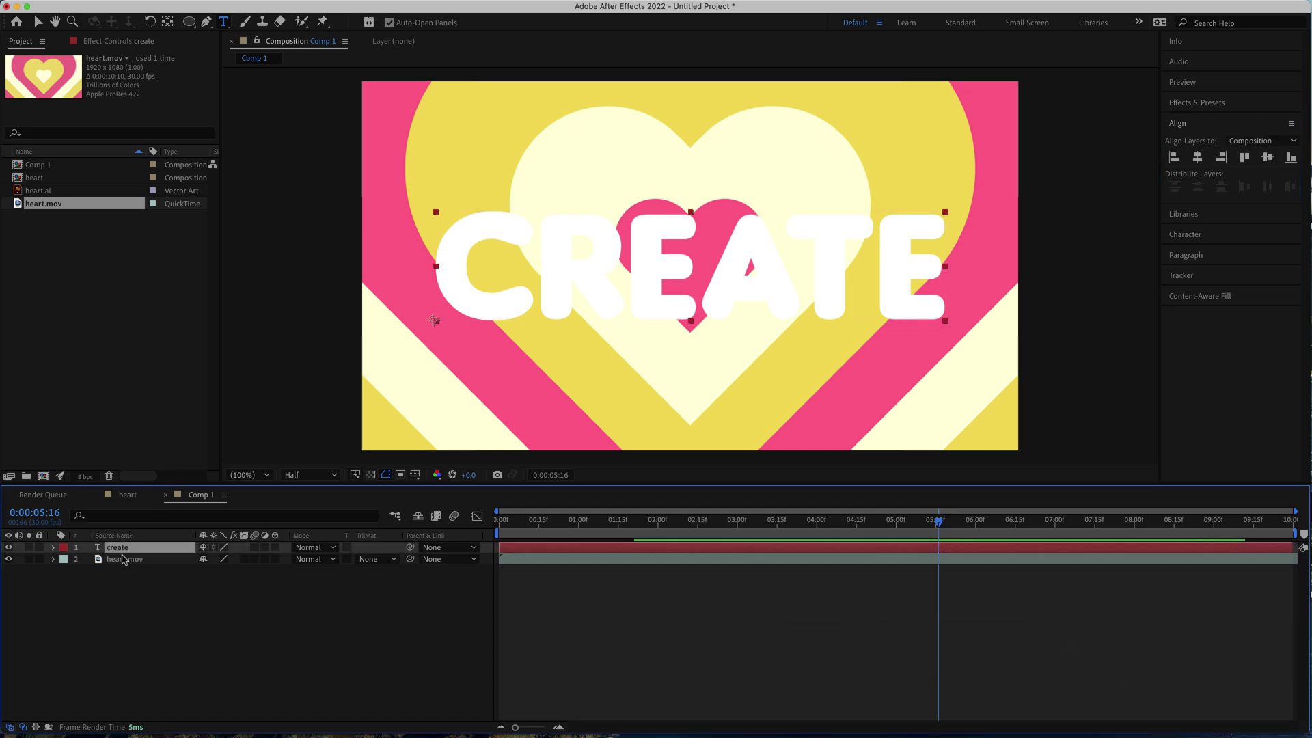
left_click(372, 560)
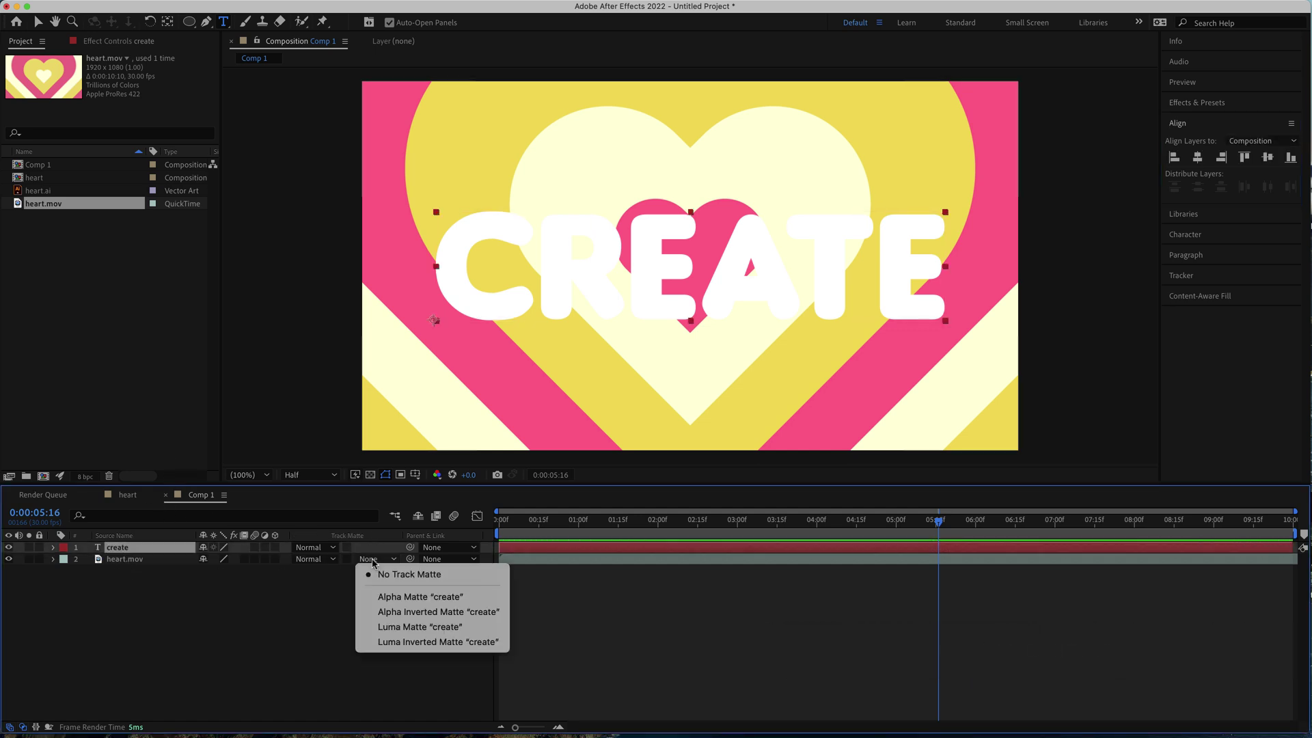
left_click(410, 596)
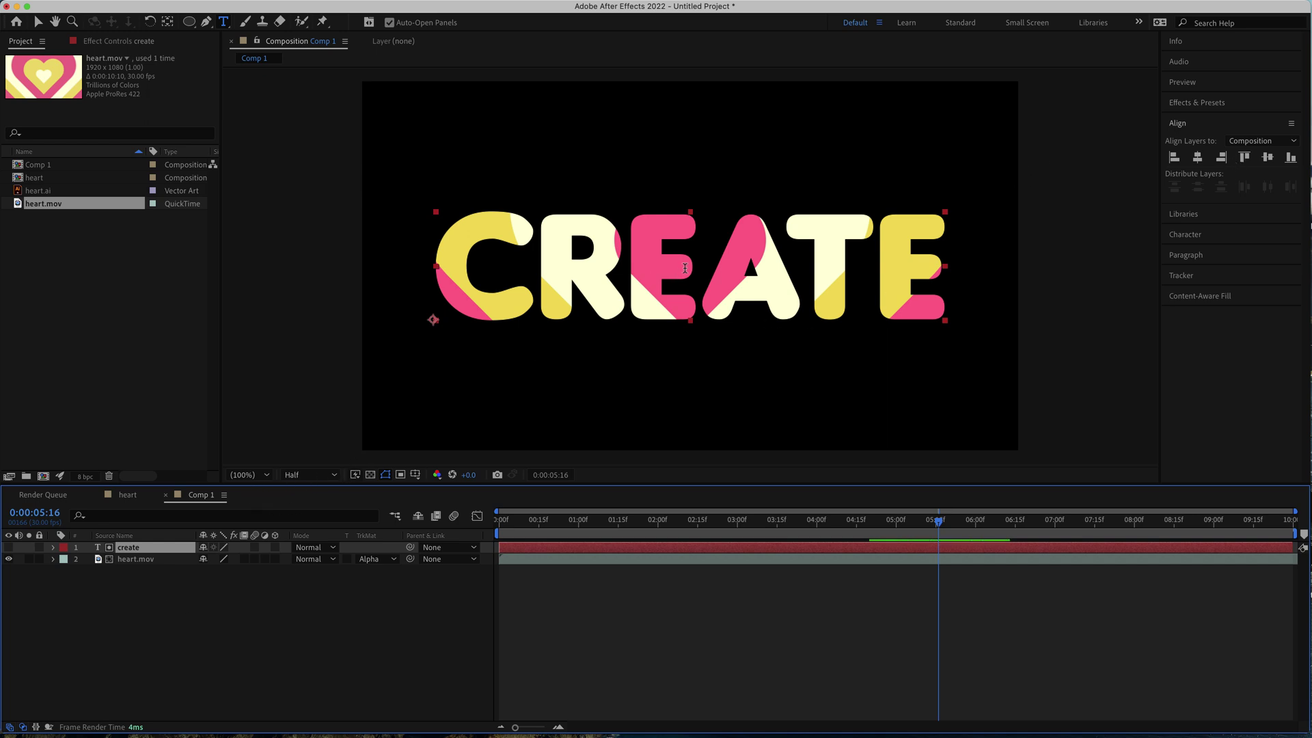
- Enlarge the create text to about 487 px and realign it to the center of the composition both ways
double_click(686, 268)
left_click(1185, 234)
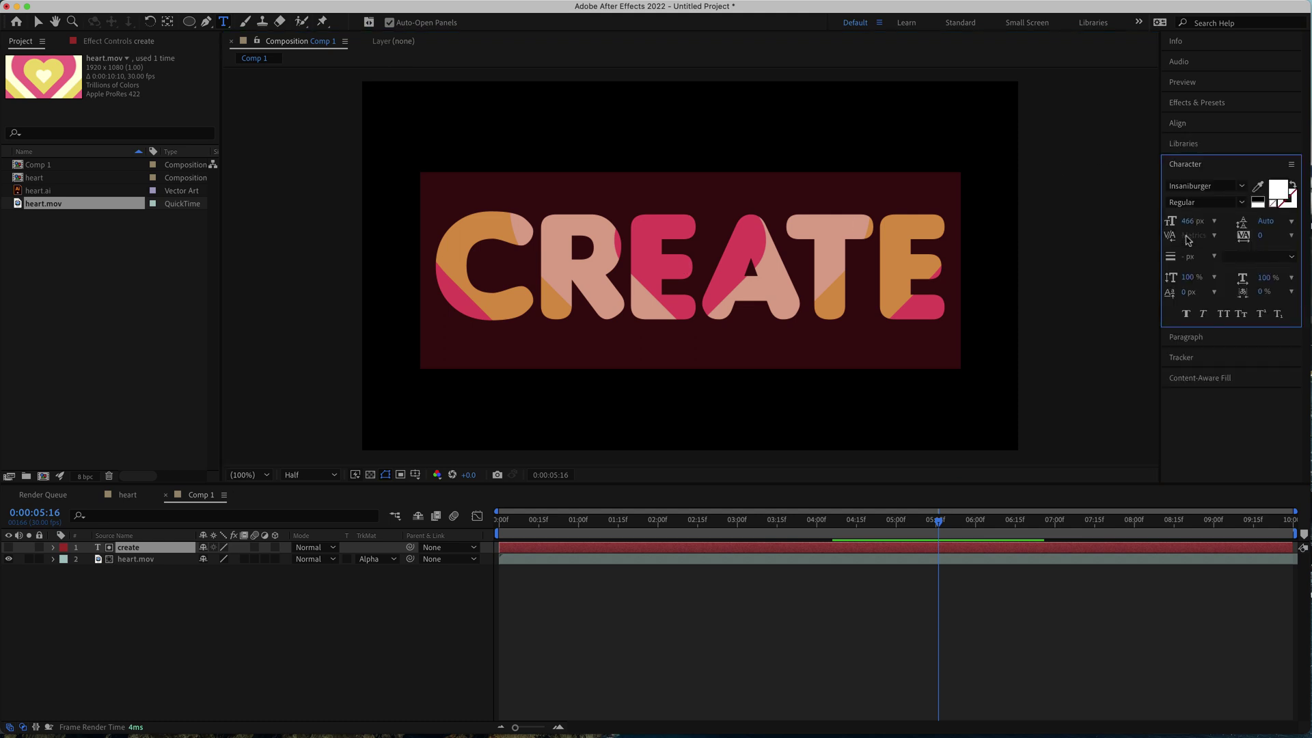
left_click_drag(1187, 222, 1200, 222)
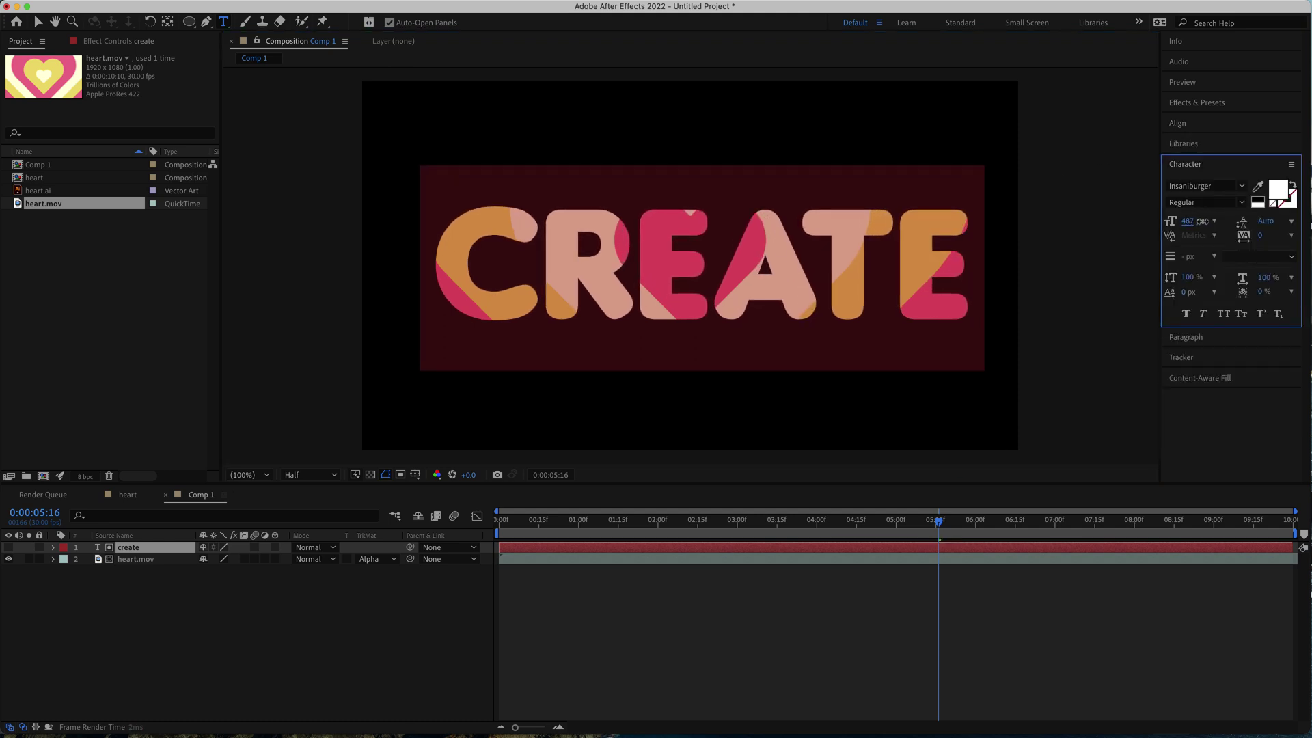
left_click(1184, 124)
left_click(1198, 158)
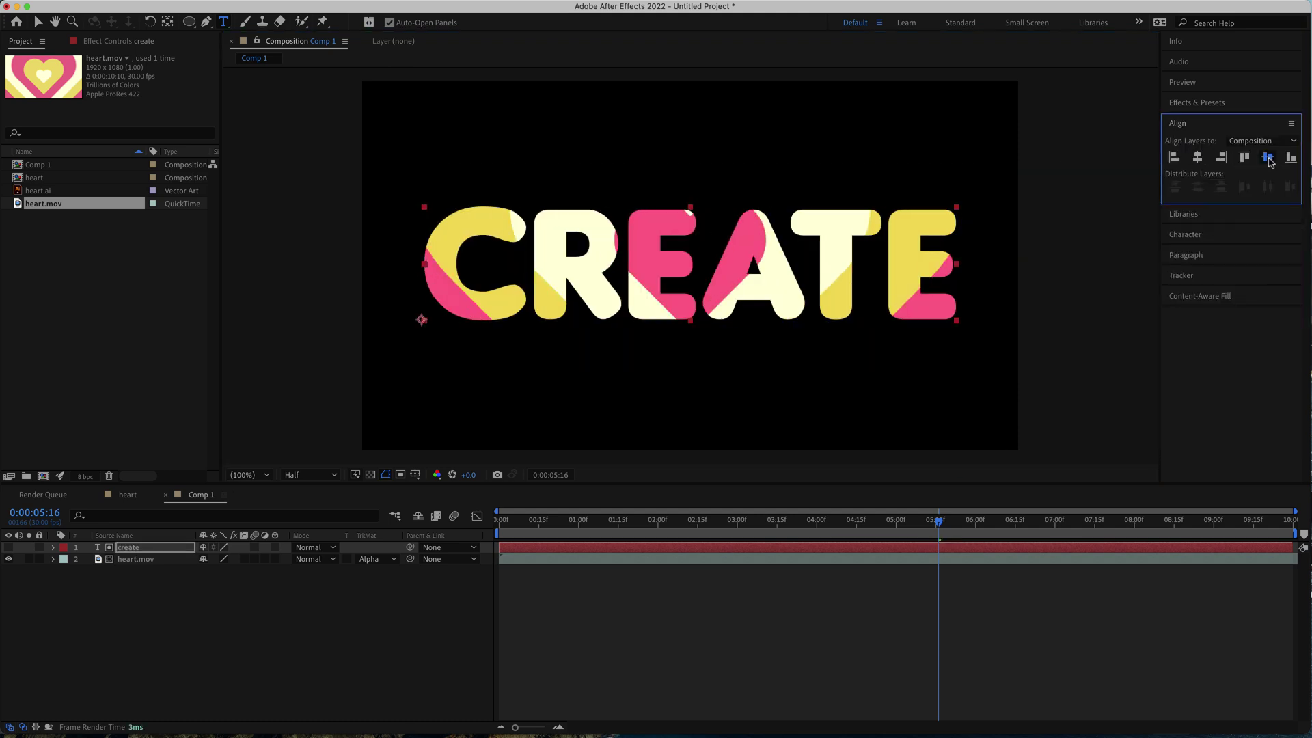
left_click(1268, 157)
- Play Comp 1 from the beginning to check the hearts animating inside the text
left_click_drag(944, 524, 501, 523)
key("space")
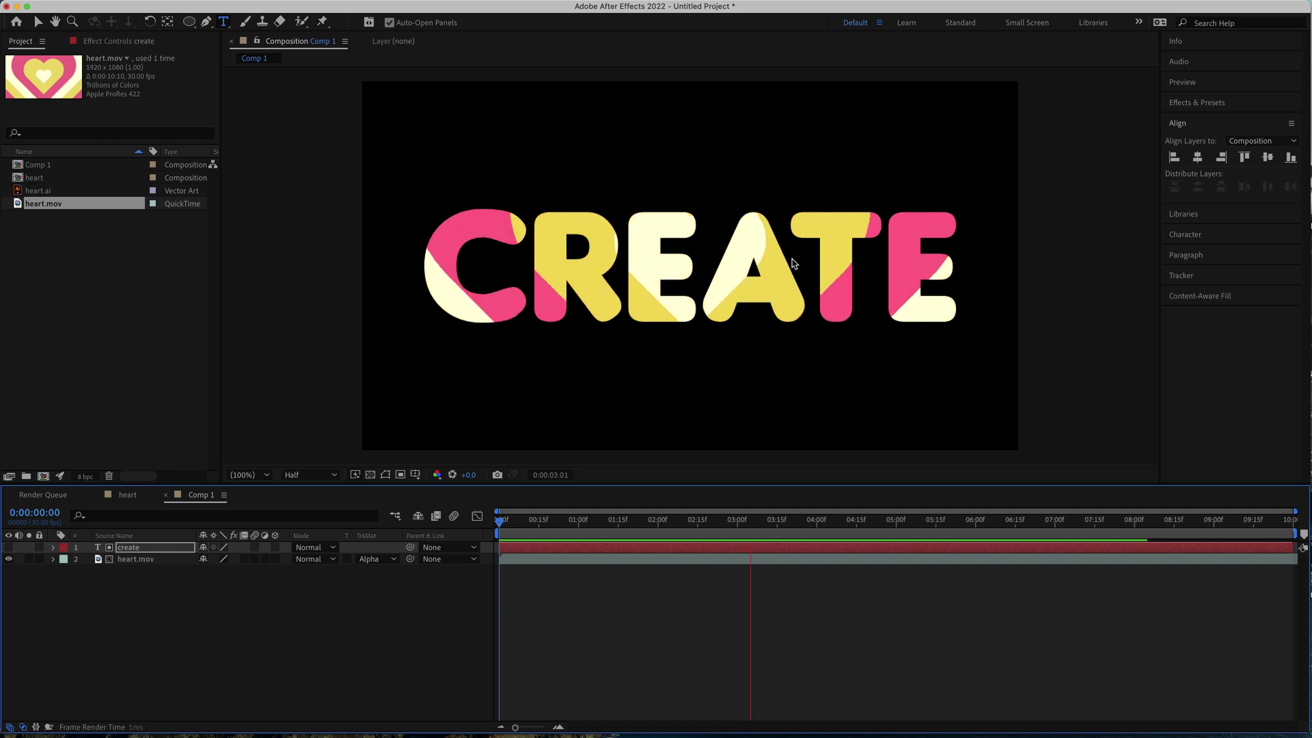
key("space")
key("space")
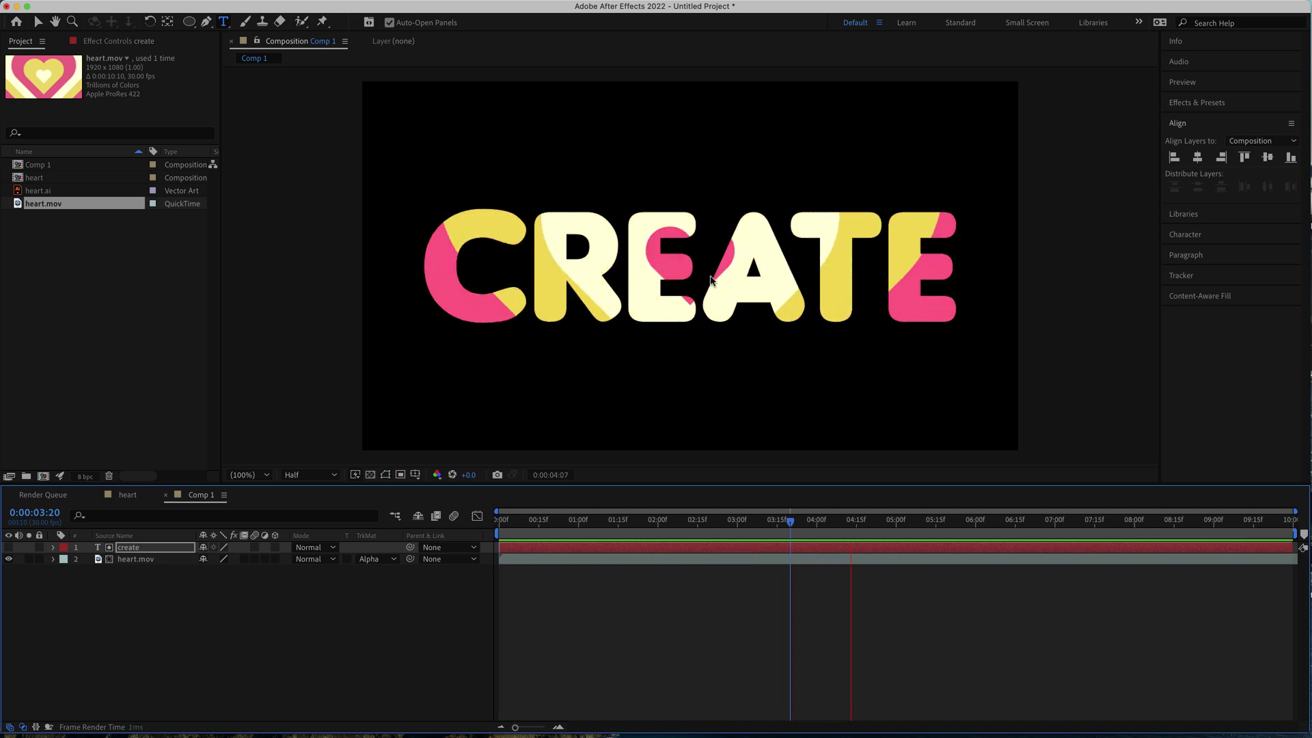
key("space")
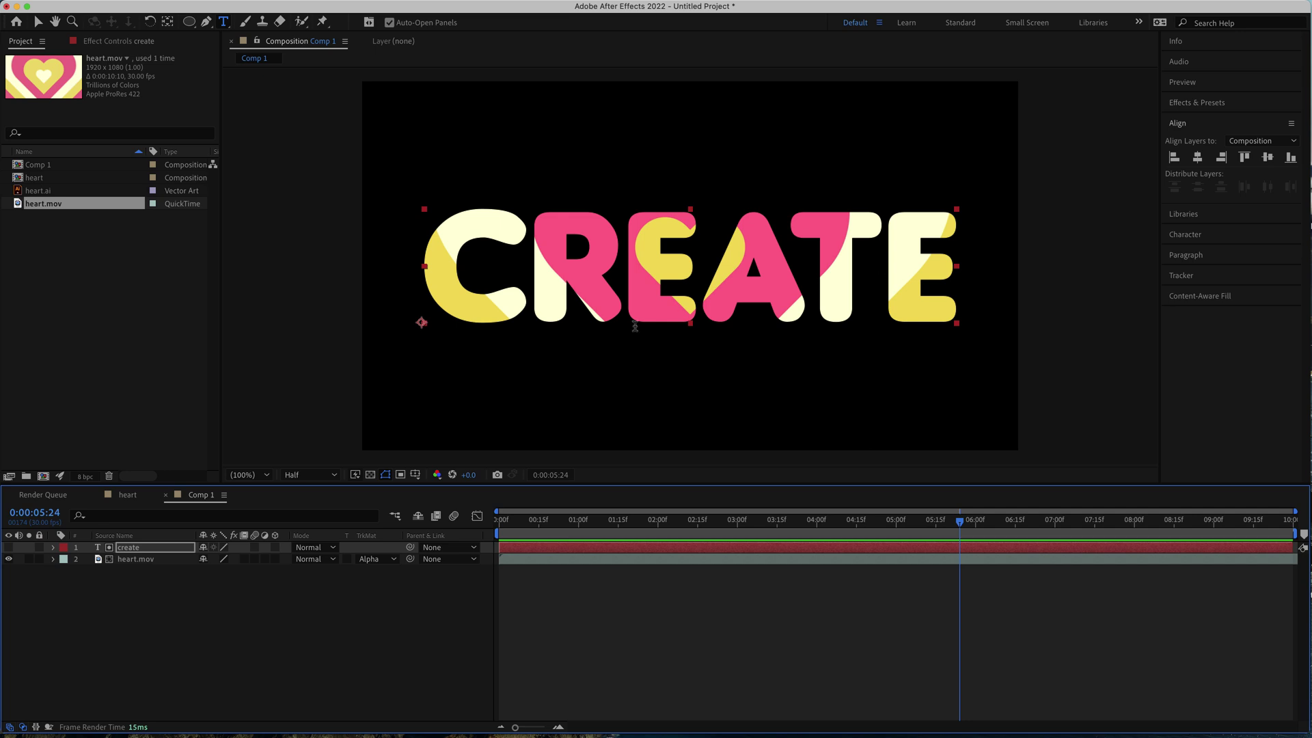
- Pre-compose the create and heart.mov layers together into a new composition named TEXT
left_click(127, 561)
left_click(128, 547, "shift")
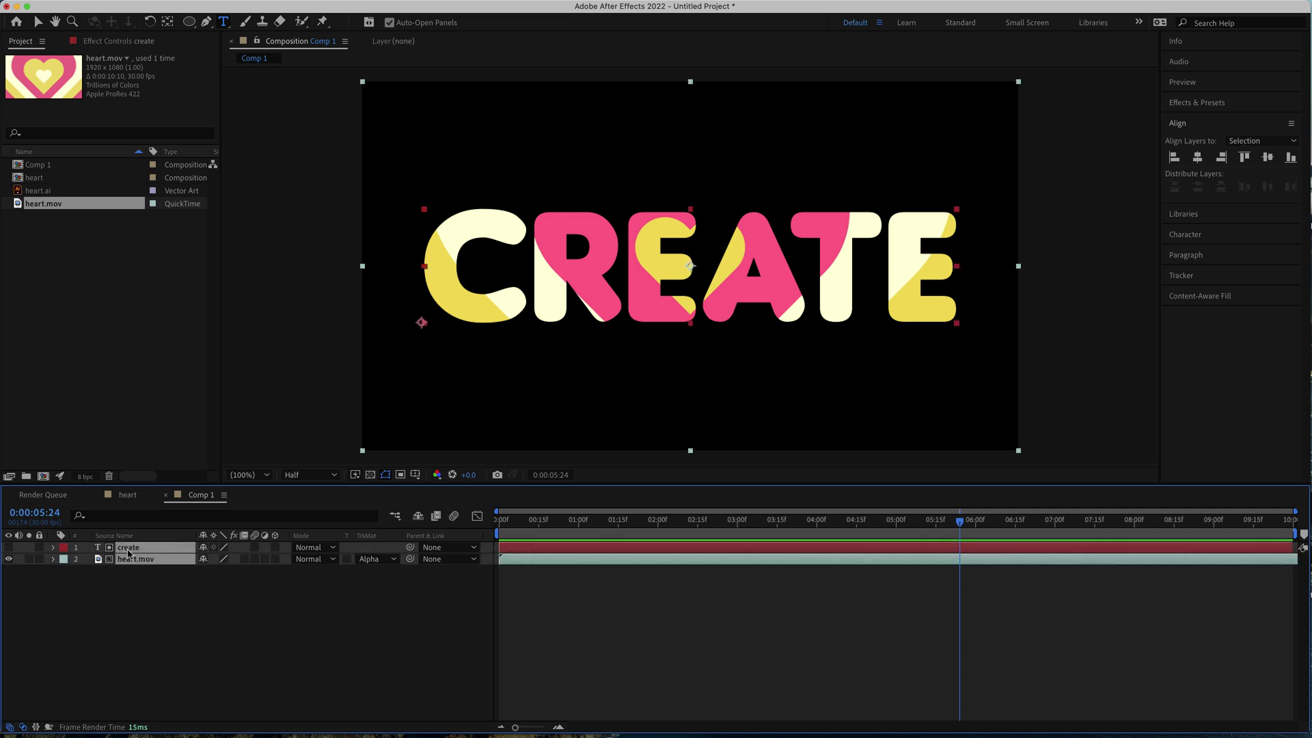
right_click(131, 551)
key("Escape")
right_click(157, 564)
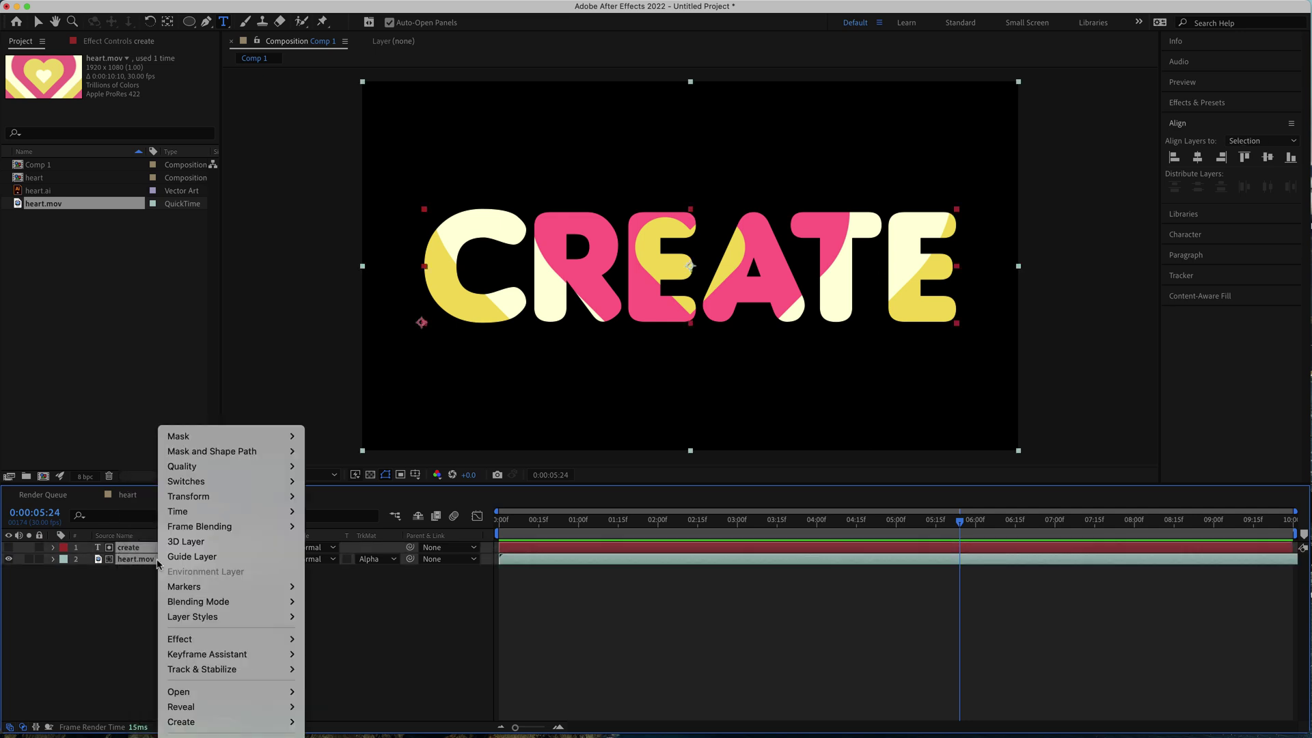
key("super+shift+c")
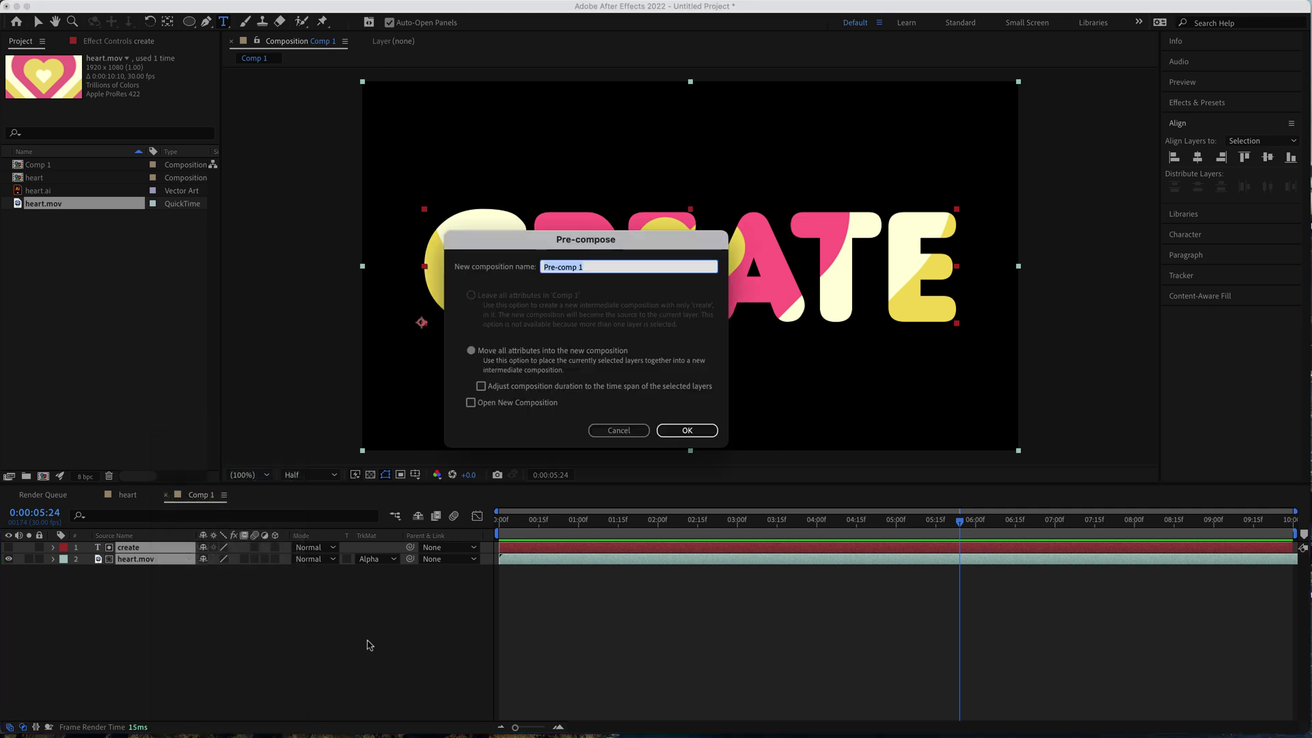
type("TEXT")
key("Return")
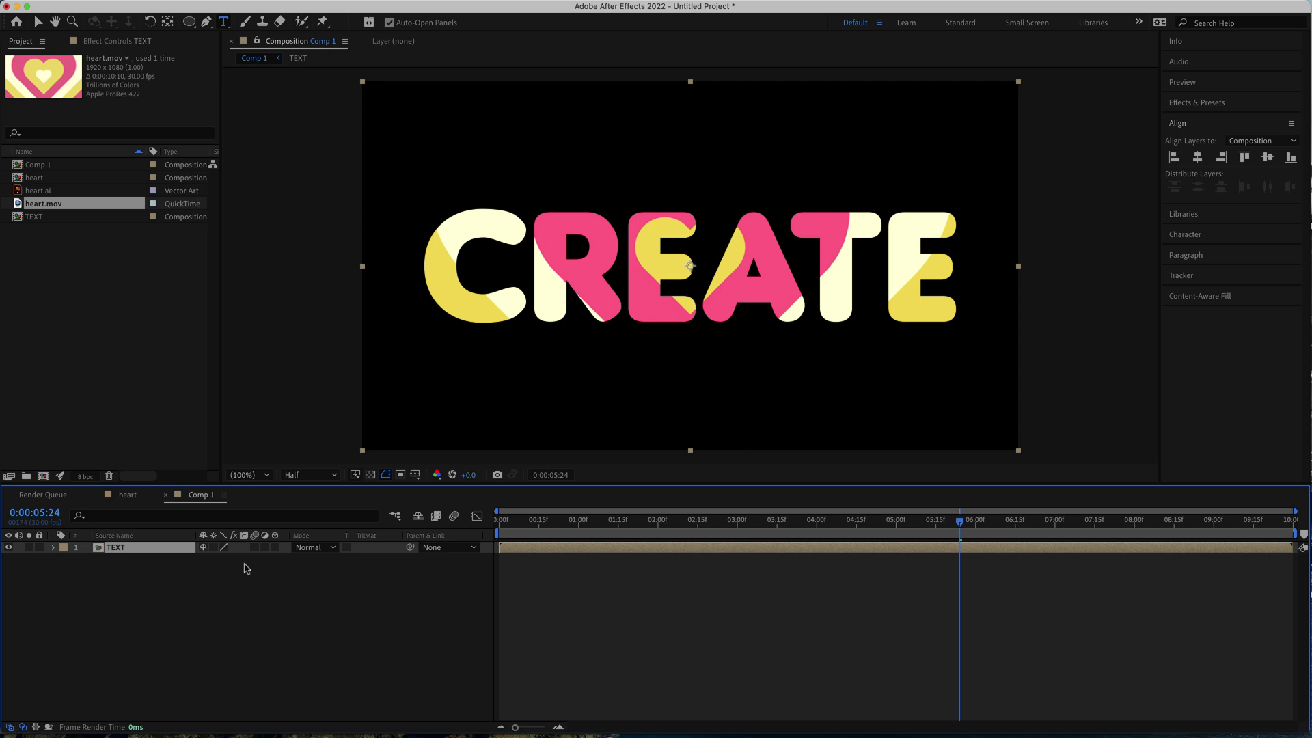
- Create a white 1920 x 1080 px solid named BG and place it beneath the TEXT layer
right_click(216, 601)
mouse_move(274, 609)
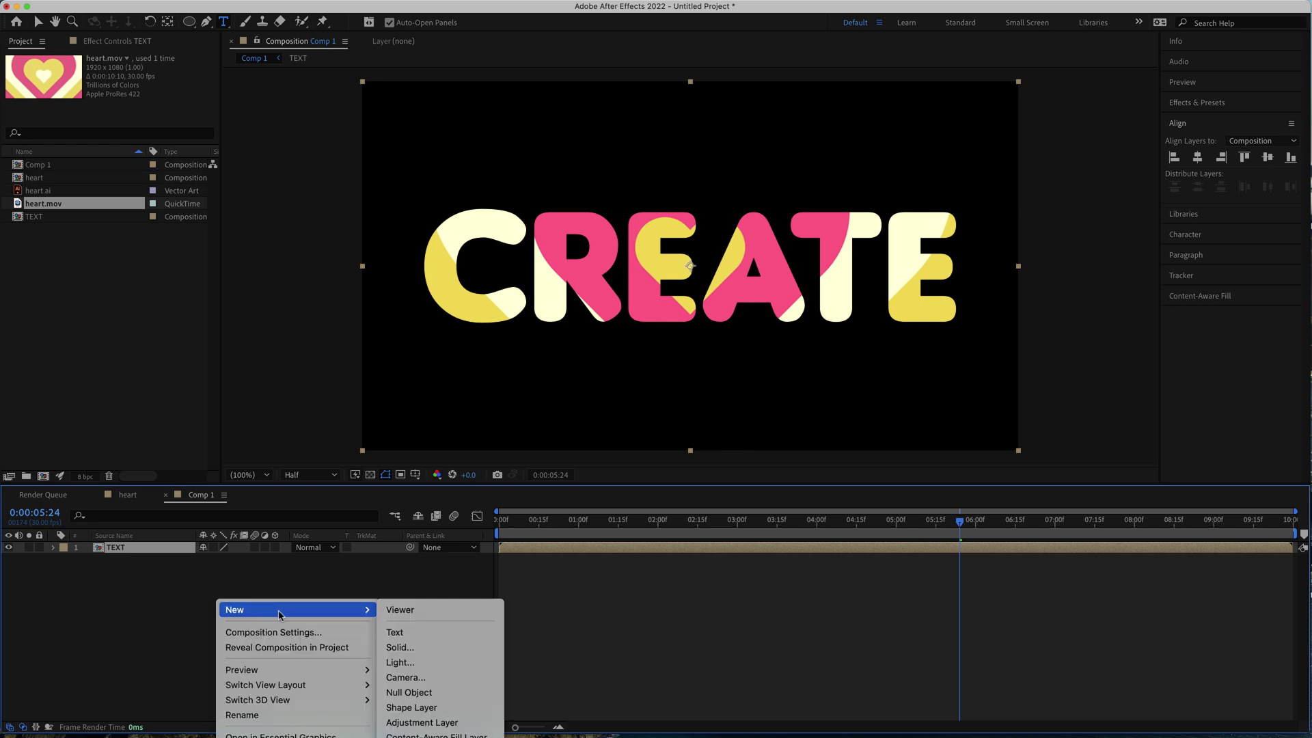
left_click(447, 647)
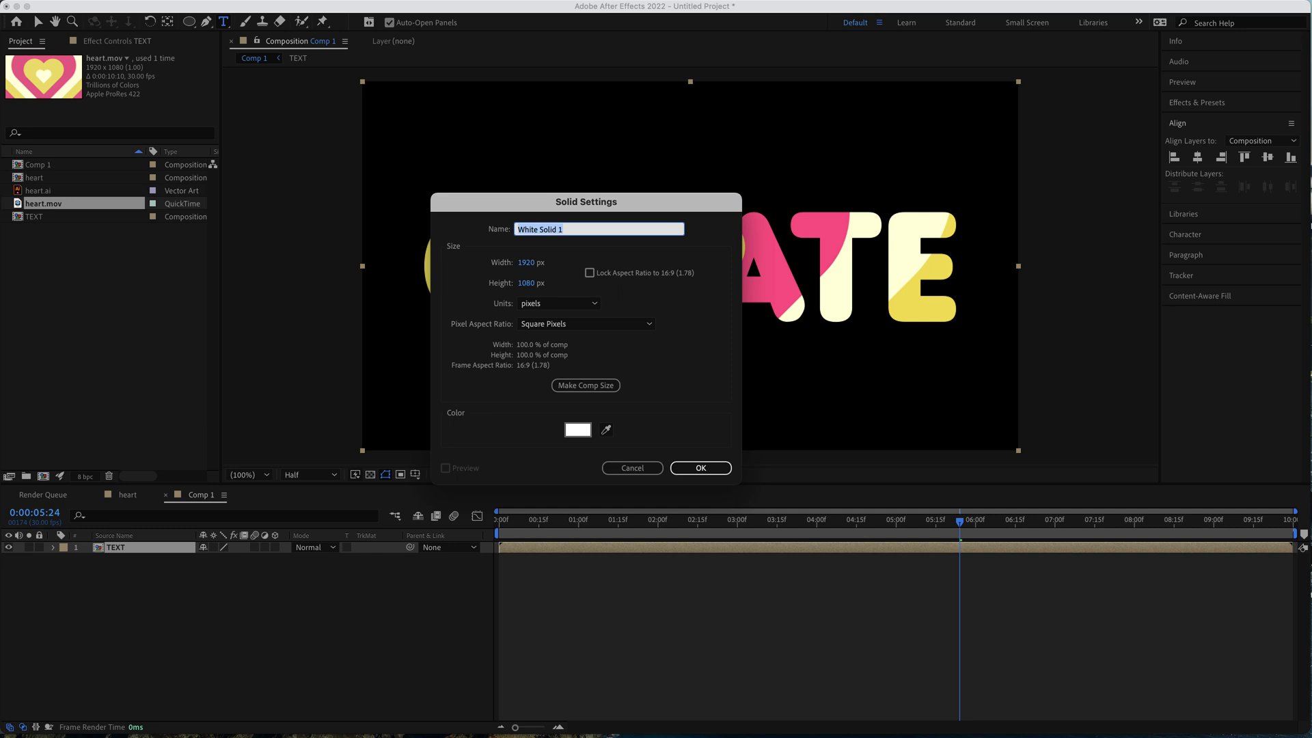
type("BG")
key("Return")
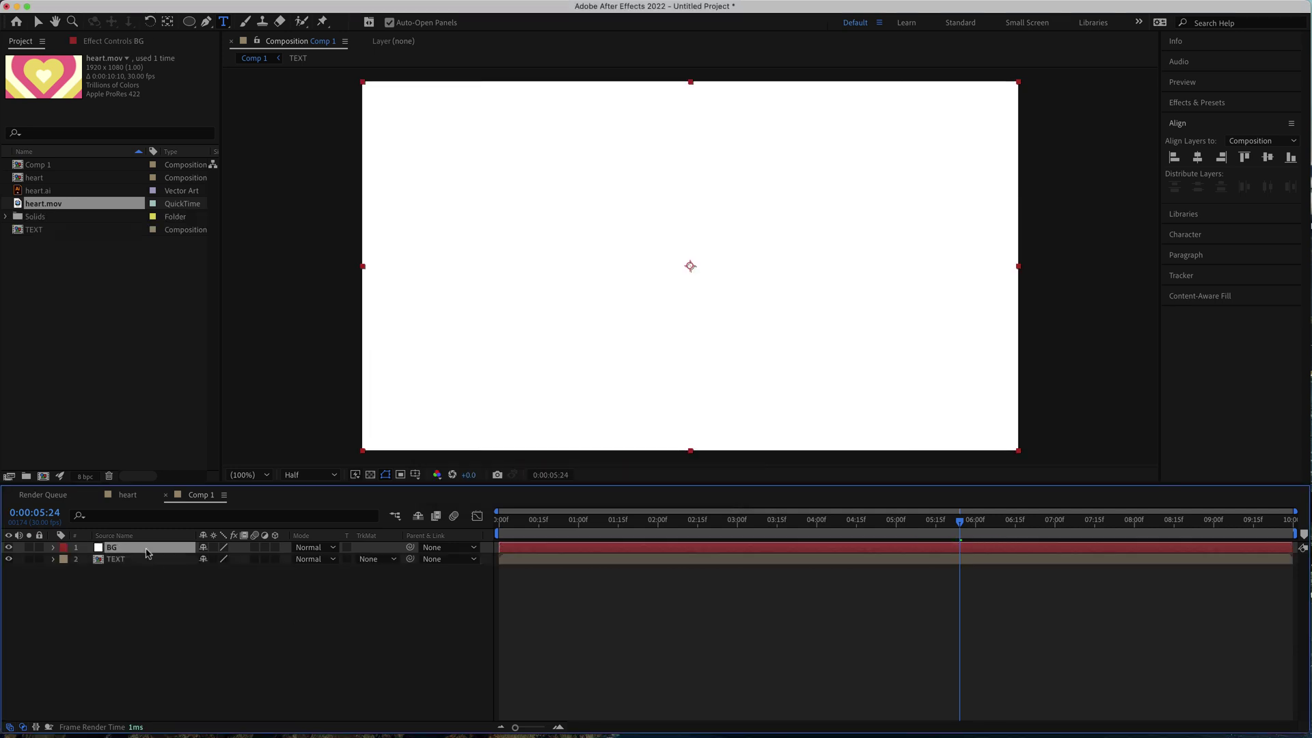
left_click_drag(146, 553, 152, 573)
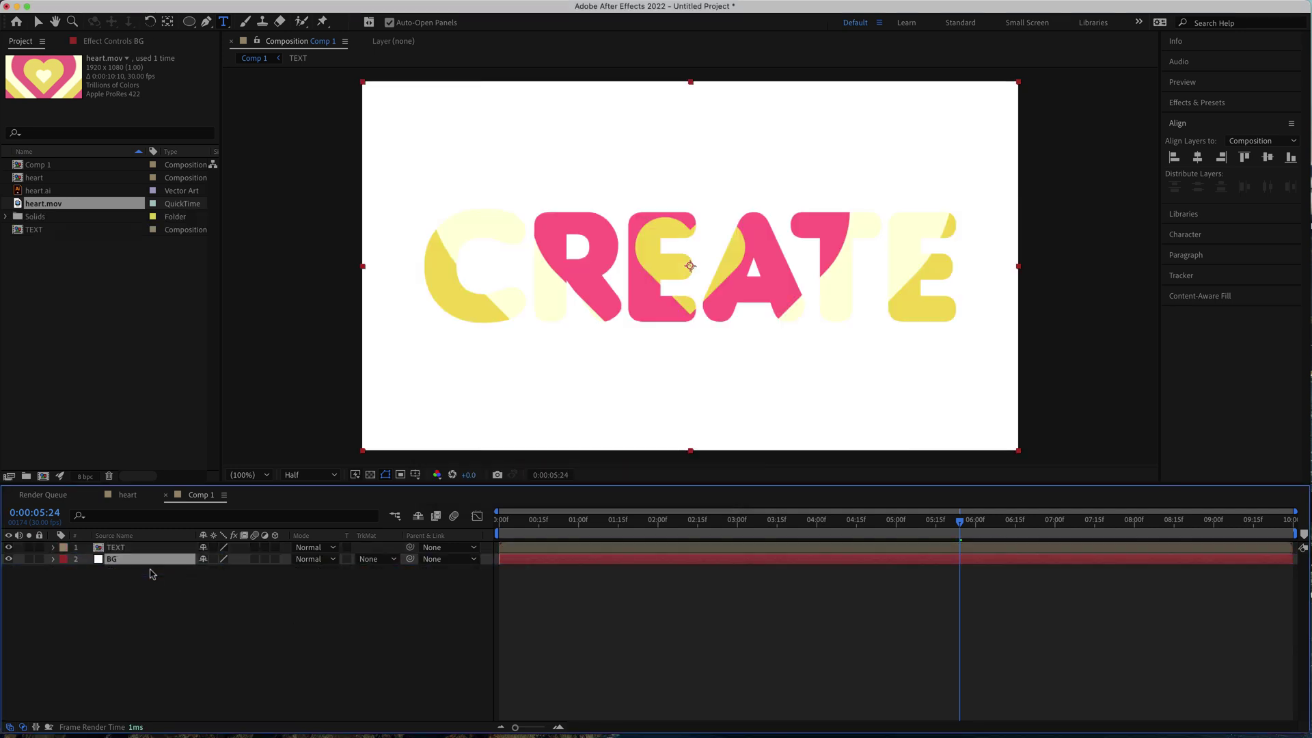
- Apply the Gradient Ramp effect to the BG layer and switch to Color Hunt to look up the pink, yellow, cream and purple palette
key("ctrl+space")
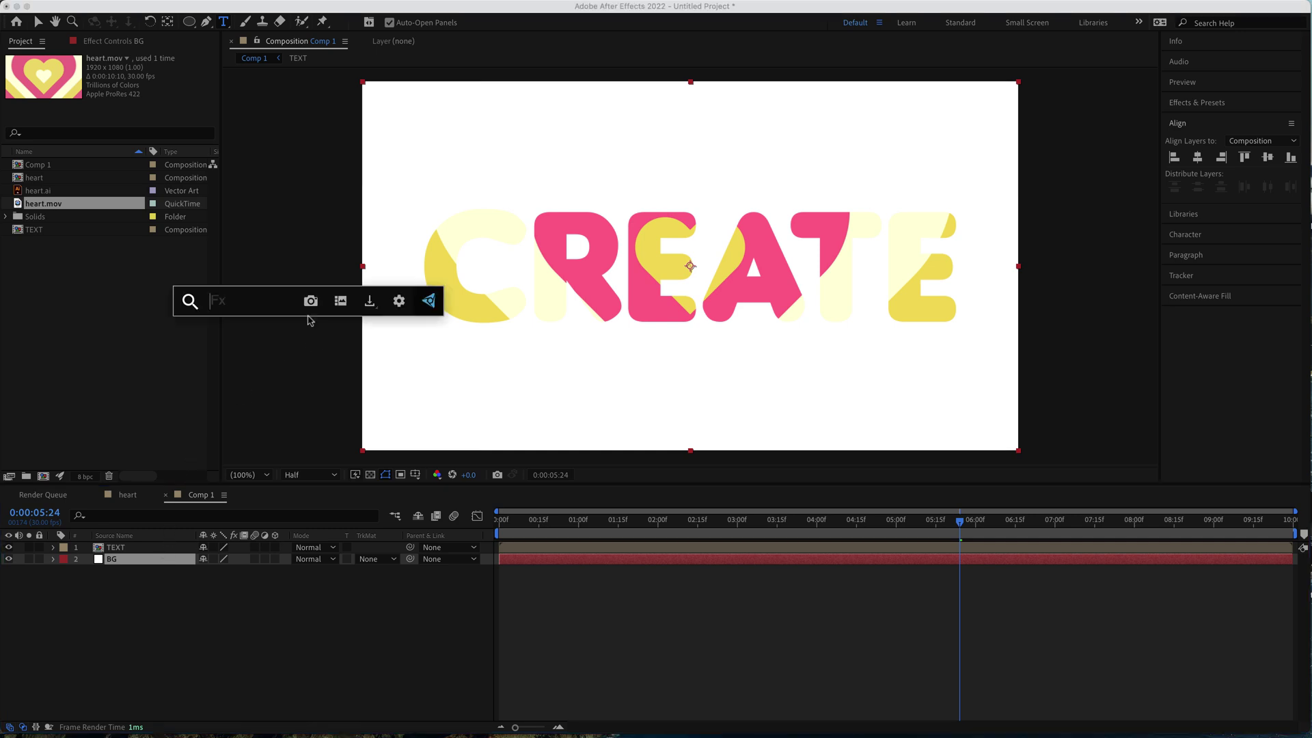
type("grad")
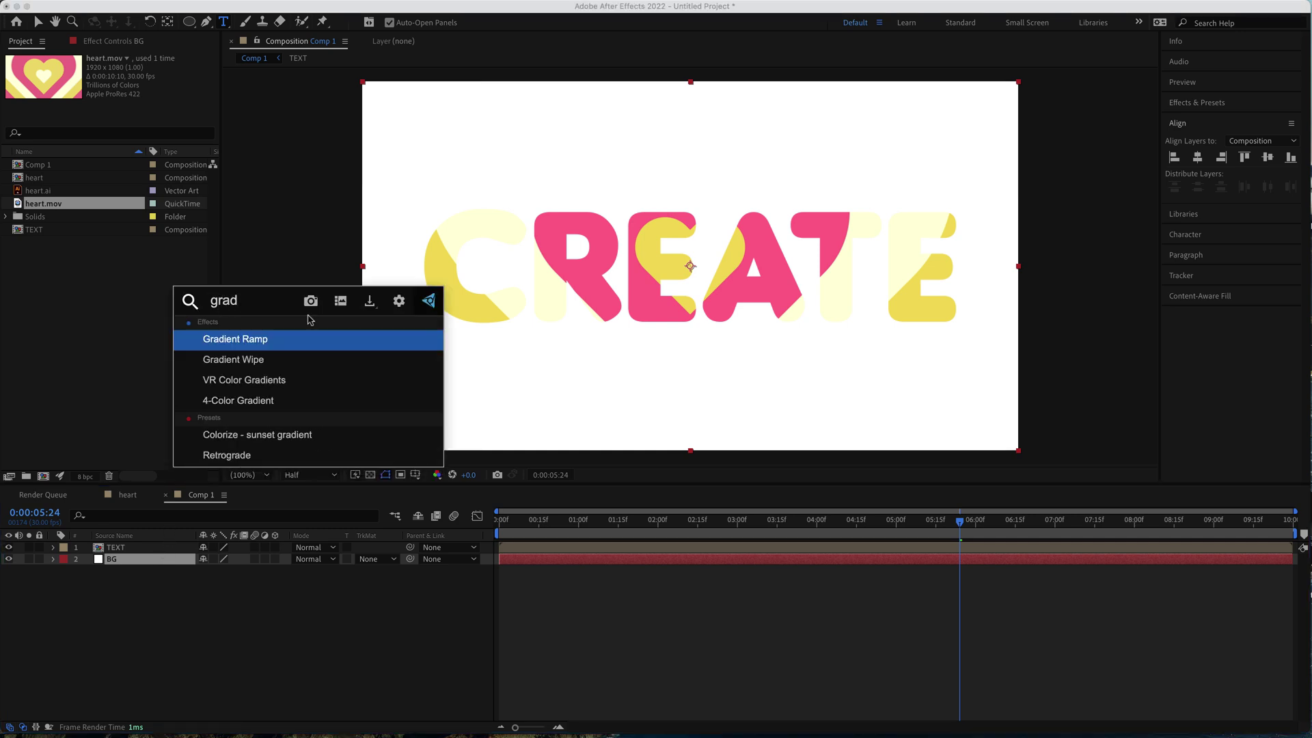
left_click(266, 345)
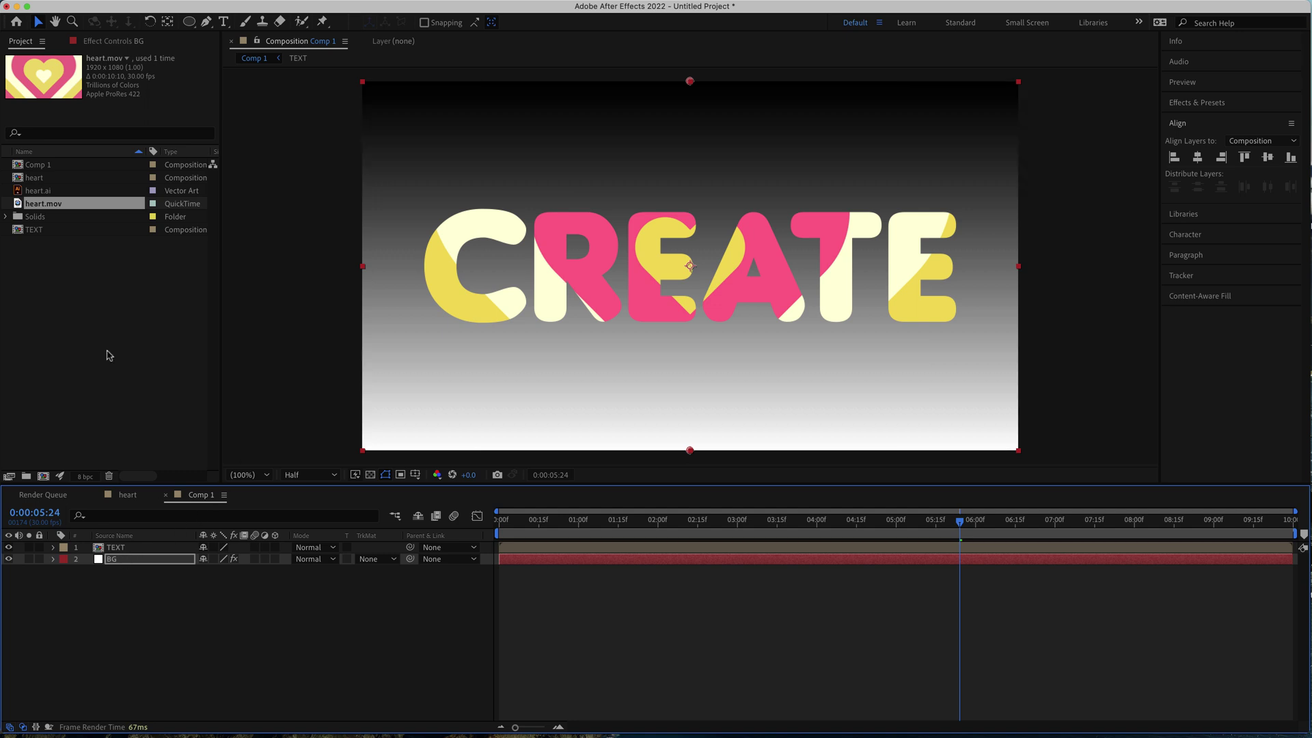
left_click(101, 41)
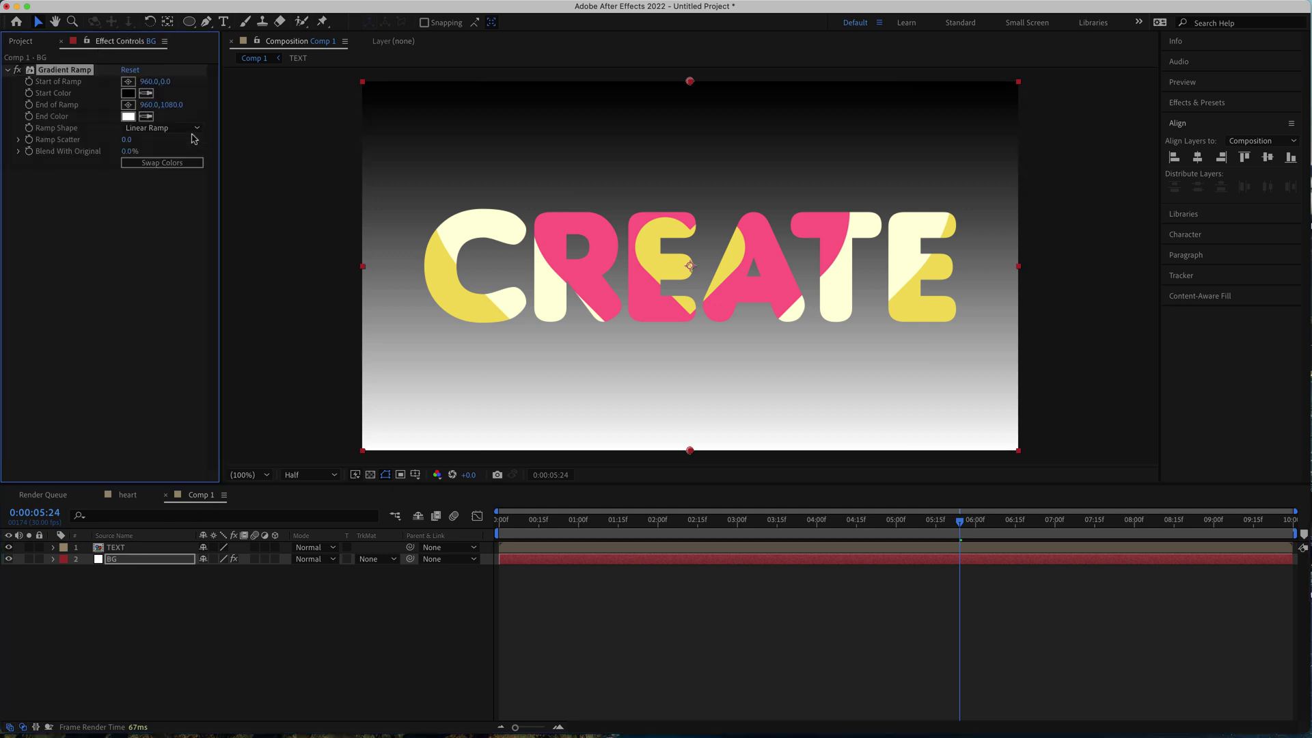
key("super+Tab")
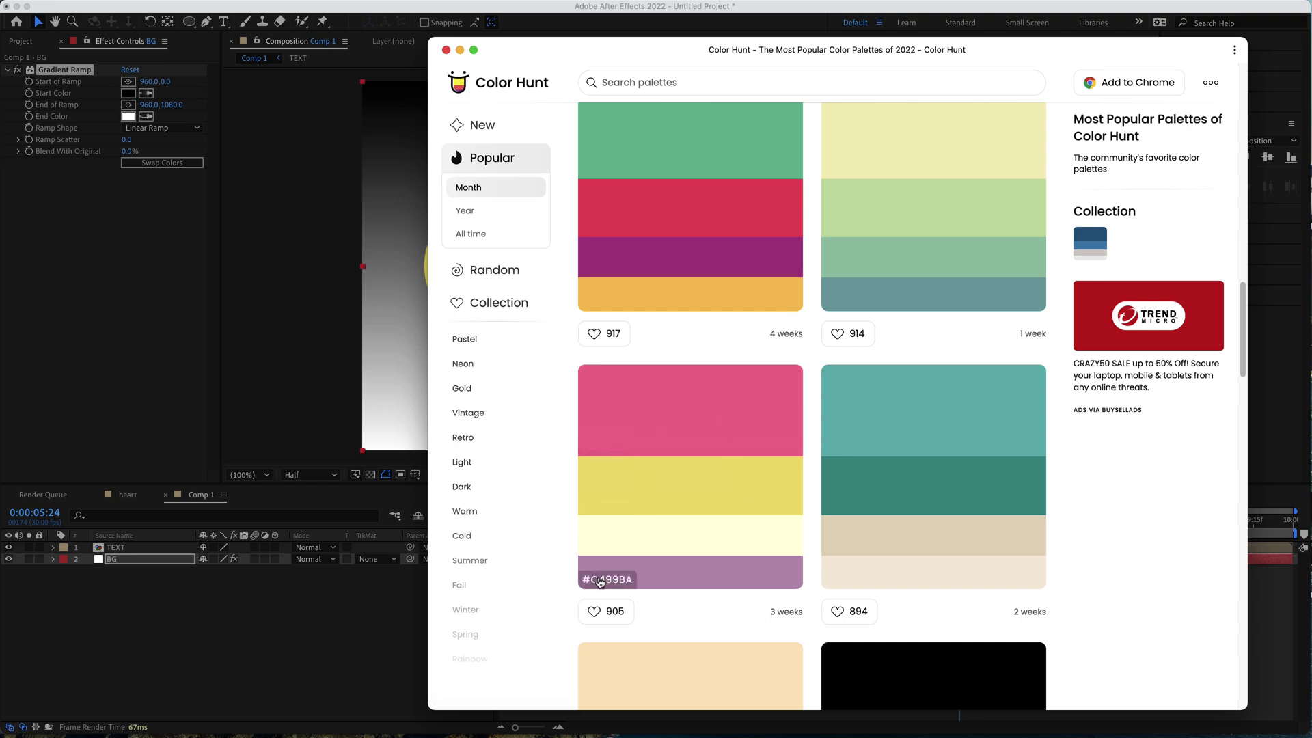
mouse_move(600, 449)
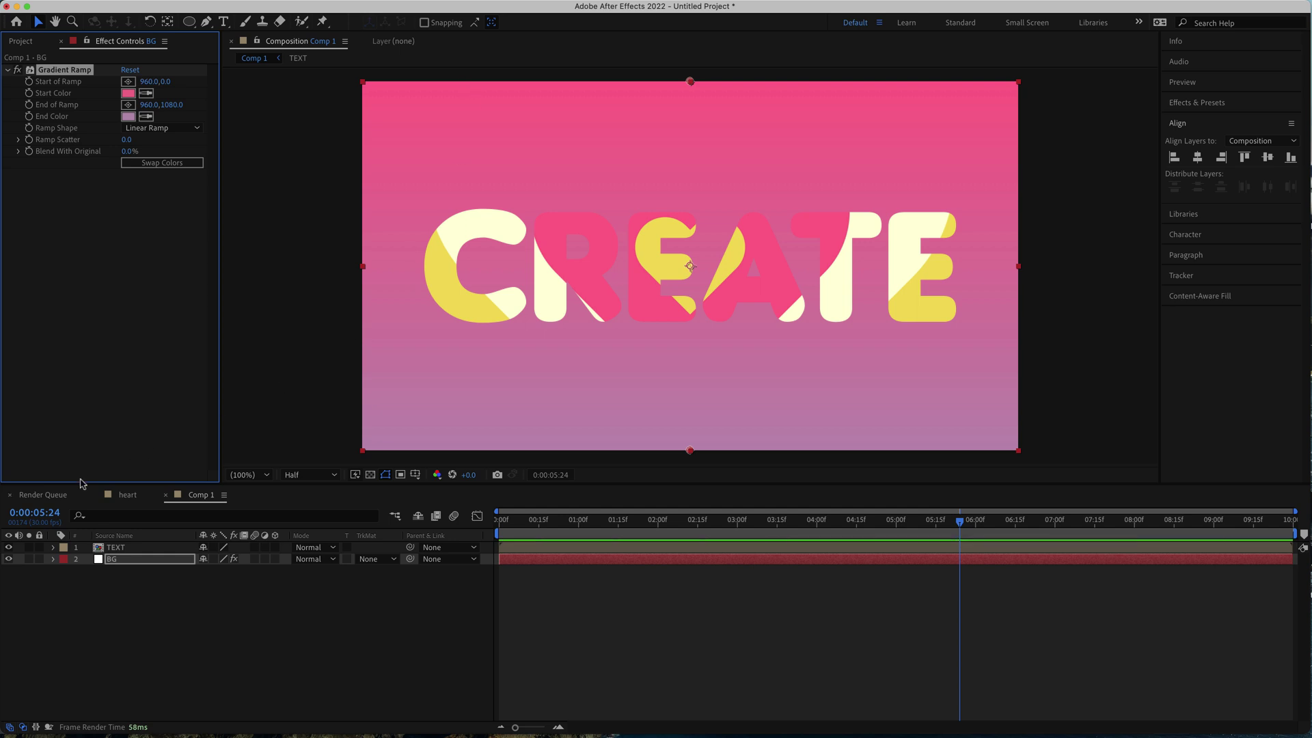
- Apply the Drop Shadow effect to the TEXT layer
left_click(132, 549)
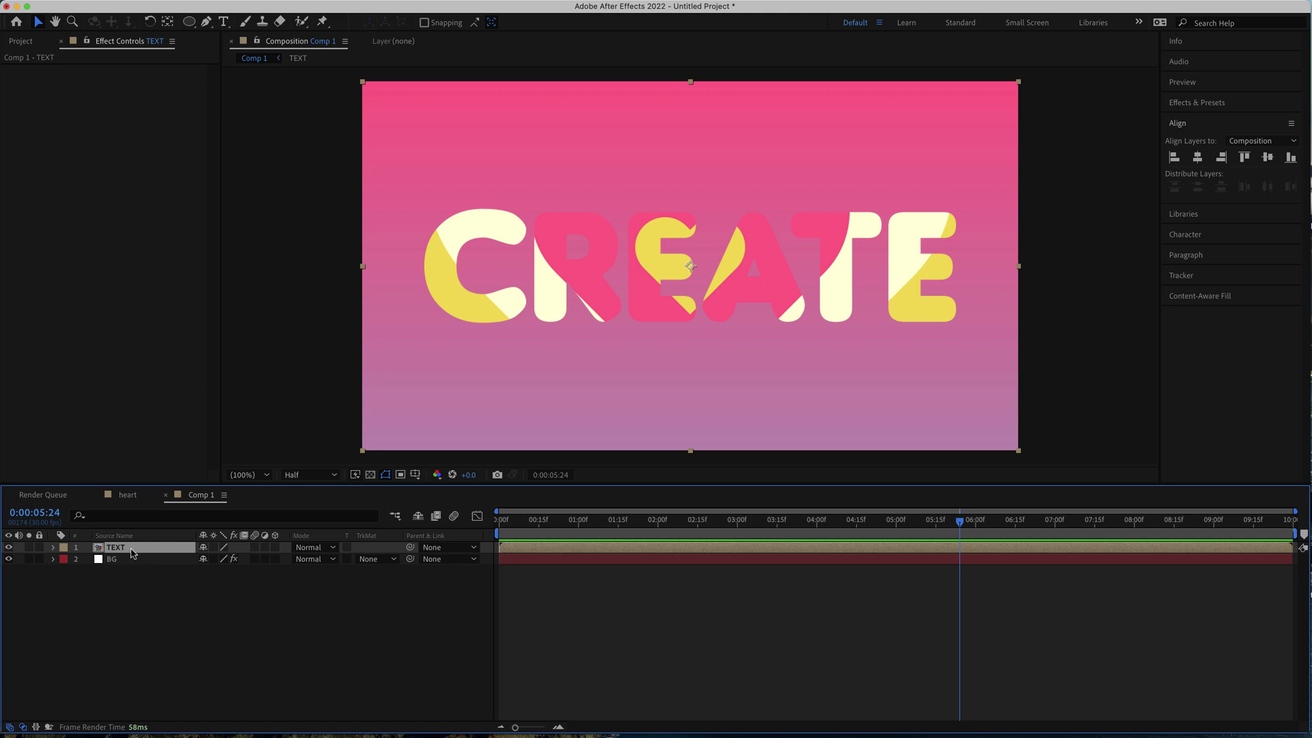
key("ctrl+space")
type("drop")
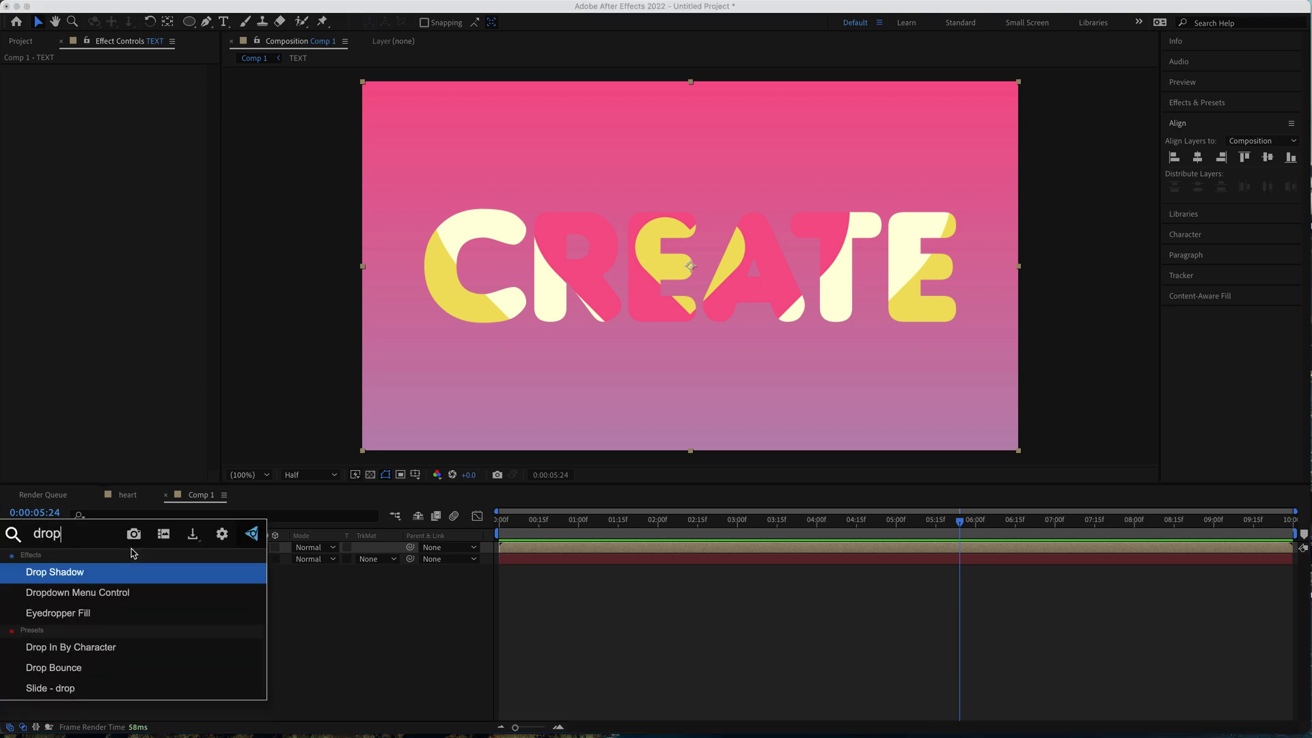
key("Return")
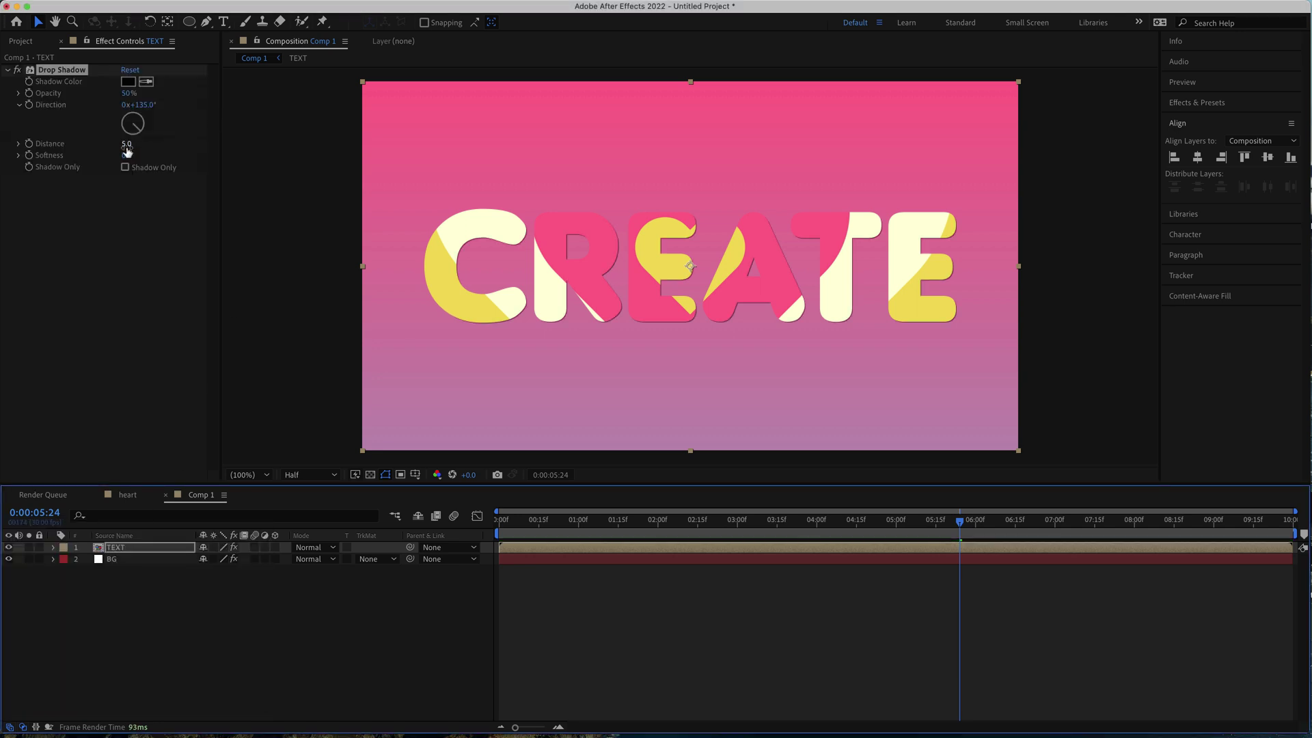
- Set the drop shadow's distance to 28 and increase its opacity
left_click_drag(126, 145, 137, 145)
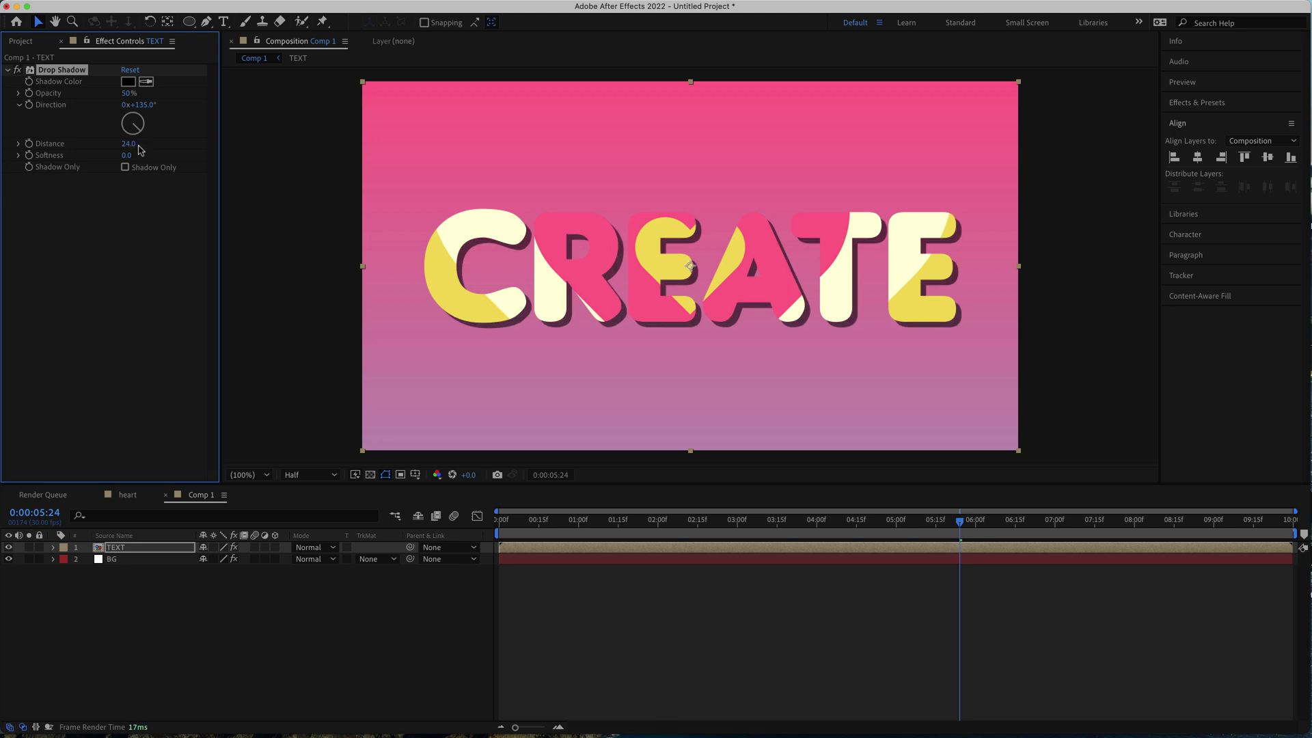
left_click(129, 145)
type("28")
key("Return")
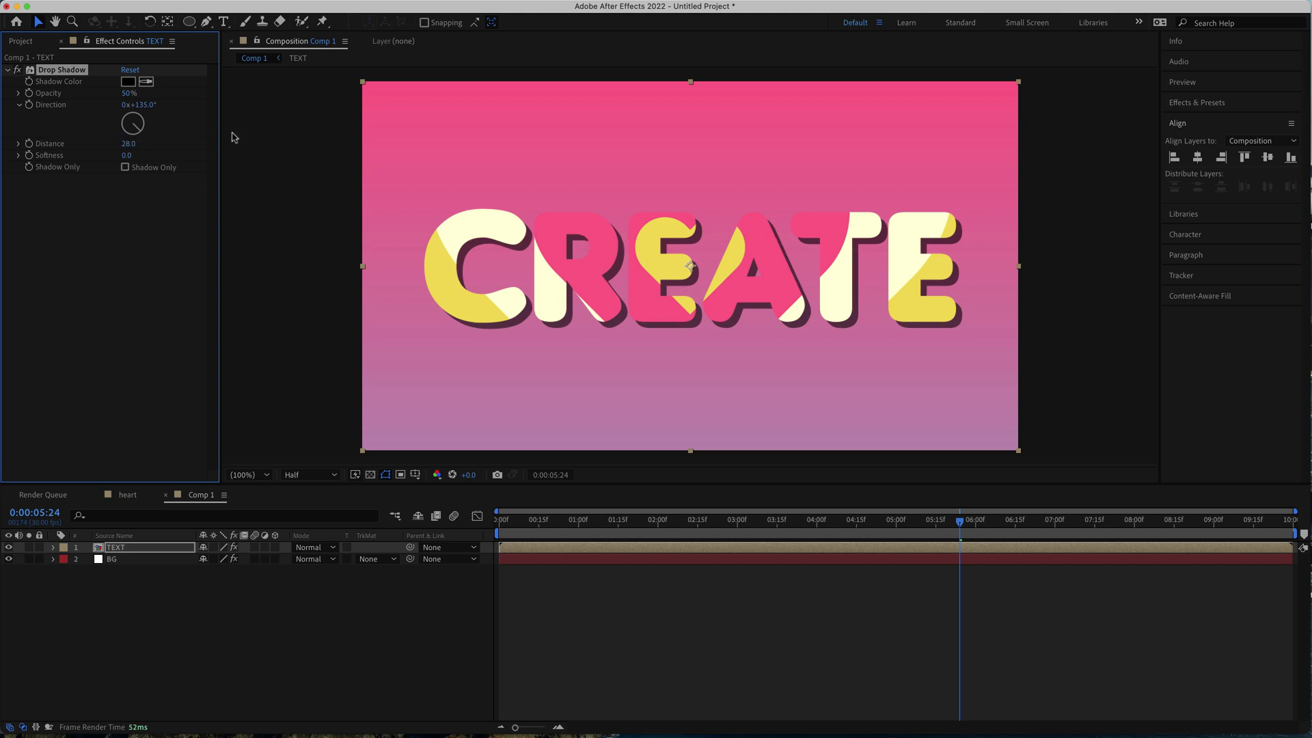
left_click_drag(129, 93, 157, 92)
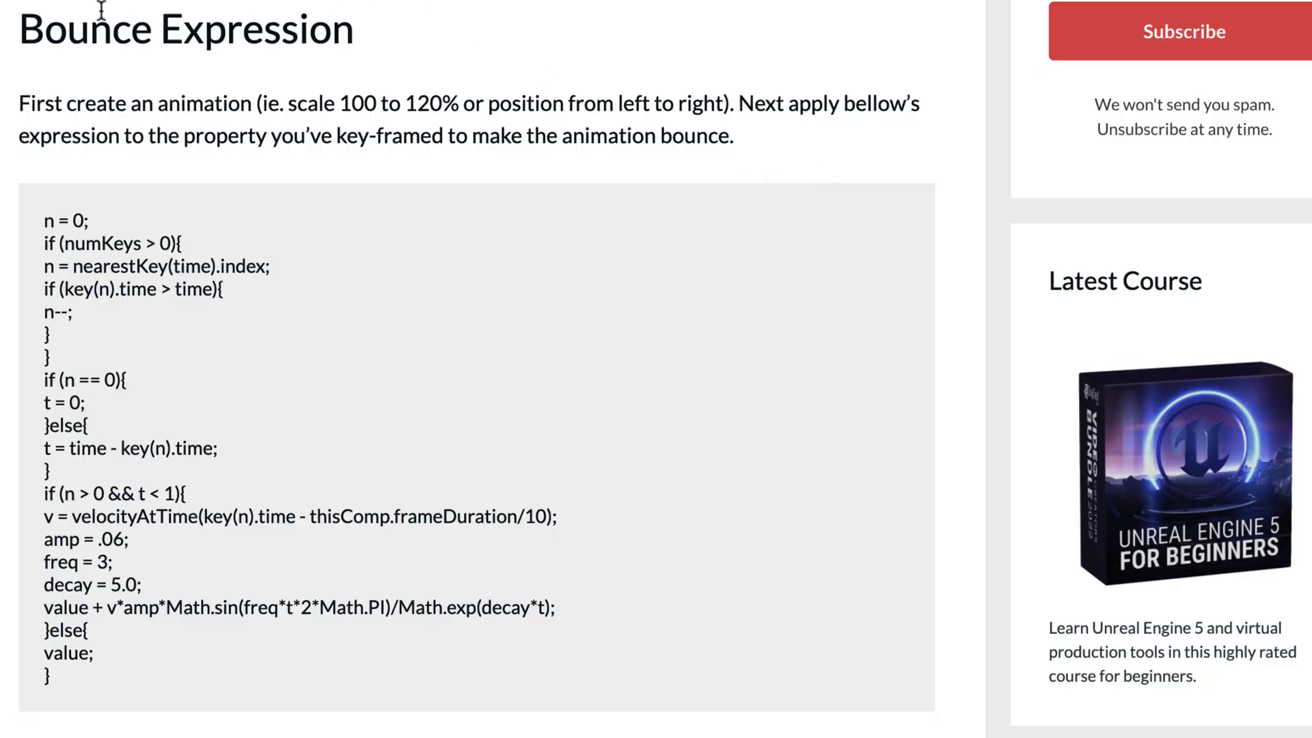
- Copy the full bounce expression code, switch to After Effects and keyframe the TEXT layer's Scale at 100% at 0:00:01:00
left_click_drag(84, 671, 31, 224)
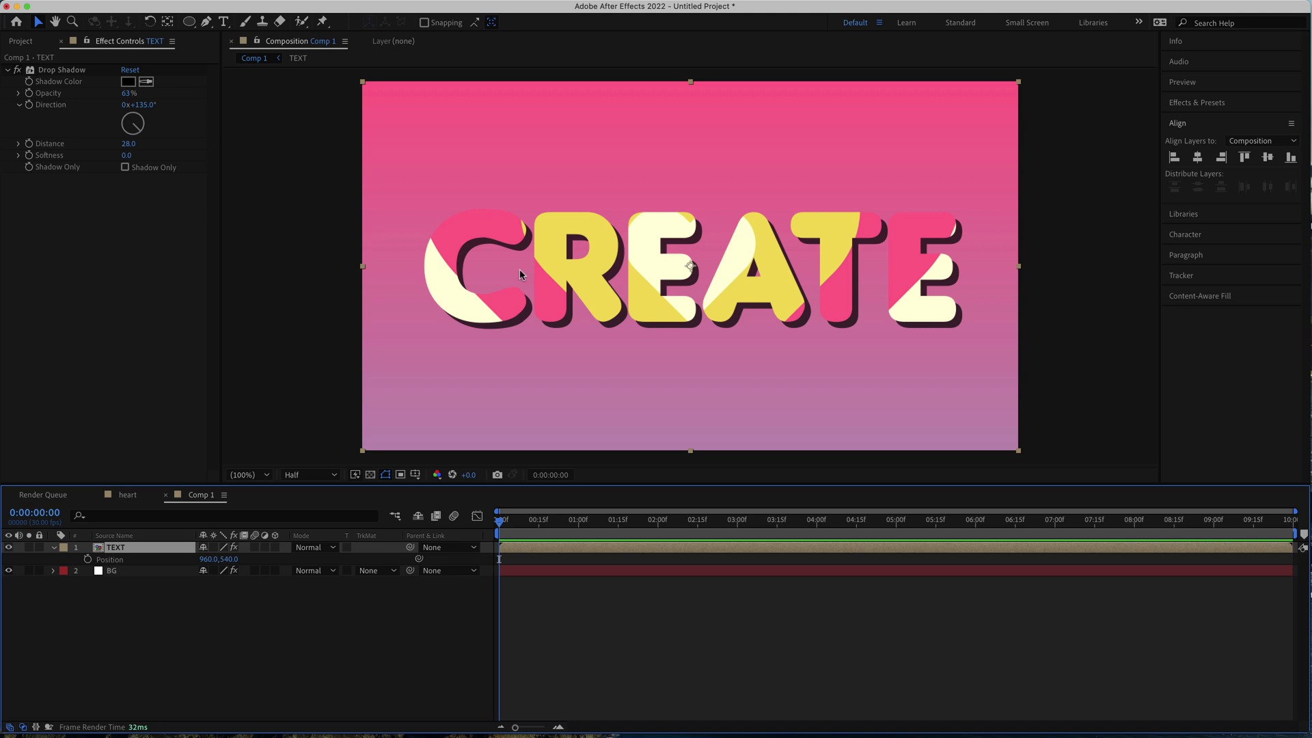
key("s")
left_click_drag(501, 526, 583, 531)
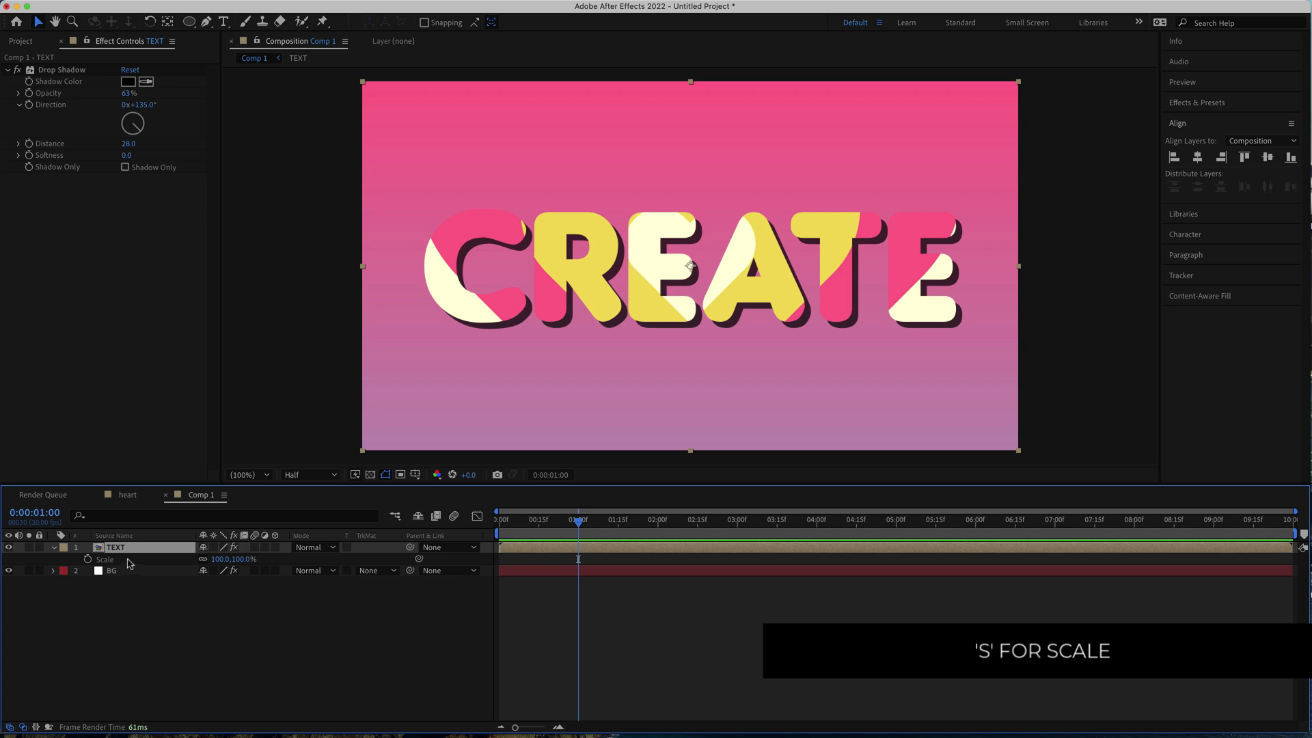
left_click(88, 559)
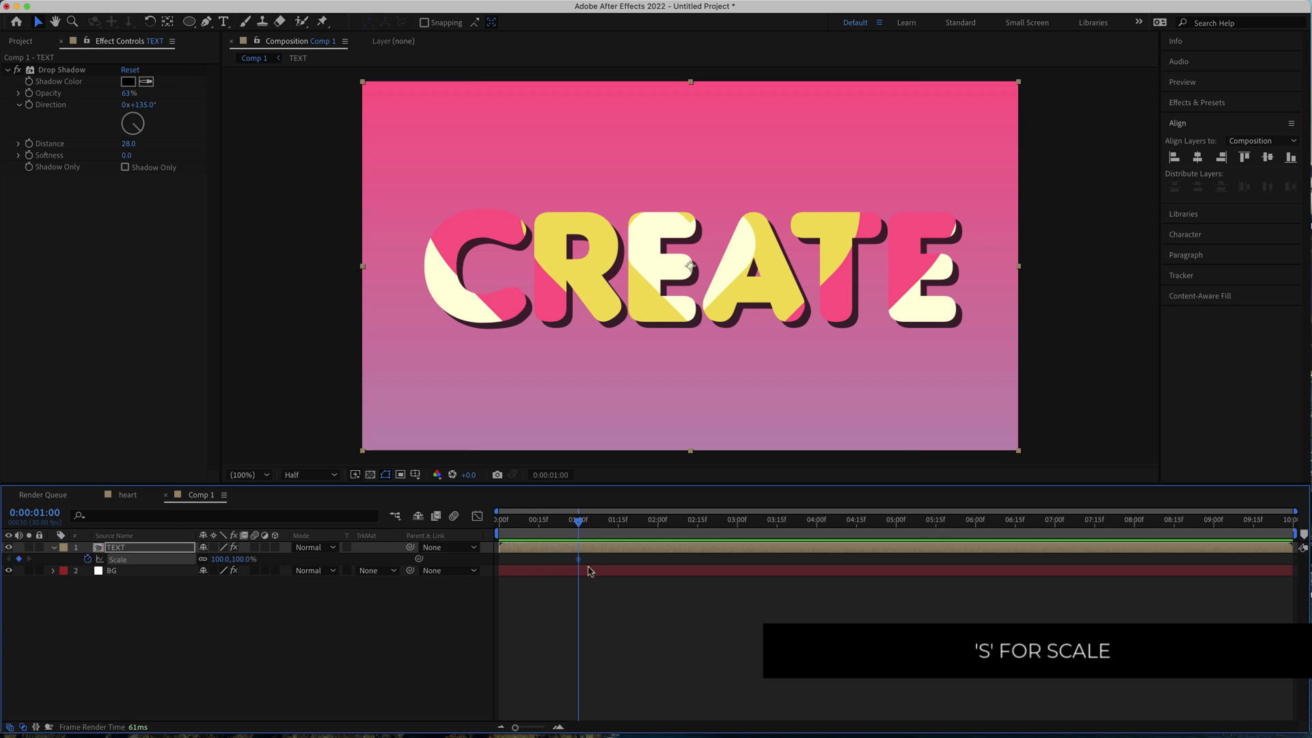
- Keyframe the TEXT layer's Scale at 0% at 0:00:00:00 and scrub through the growth animation
left_click_drag(580, 522, 495, 522)
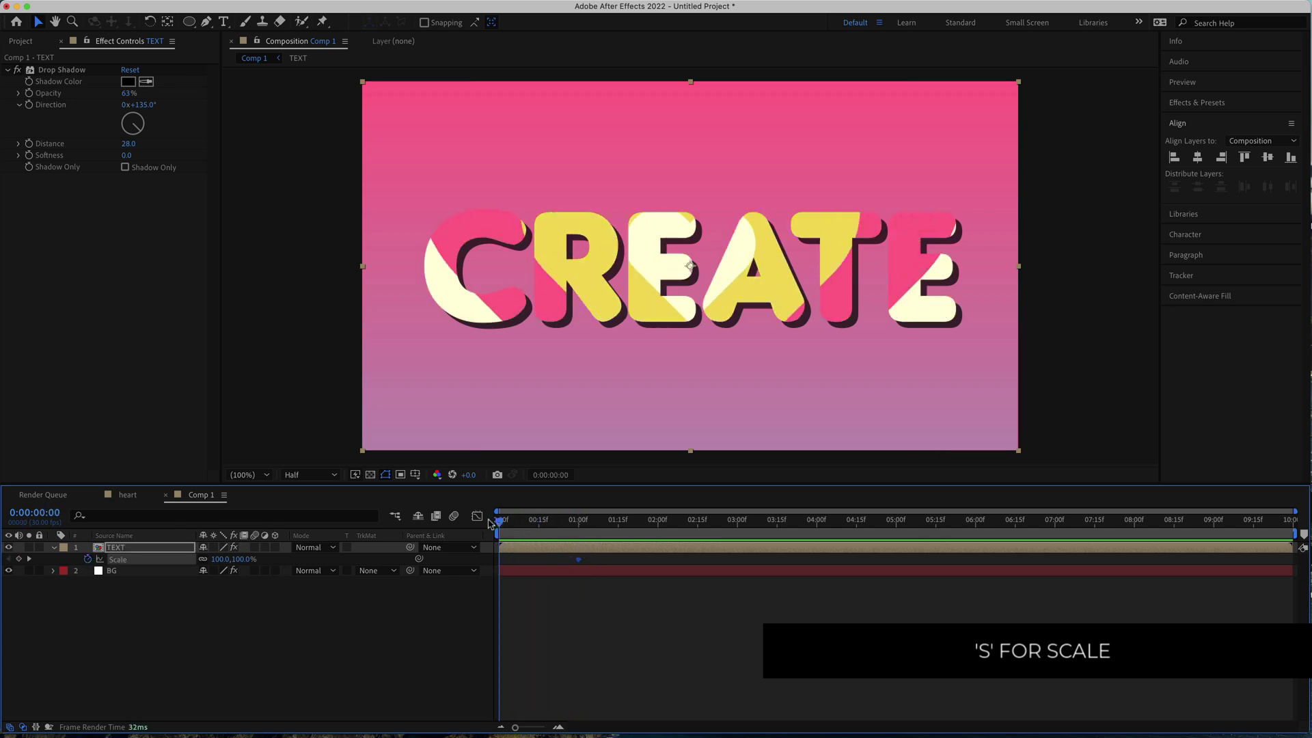
left_click(221, 559)
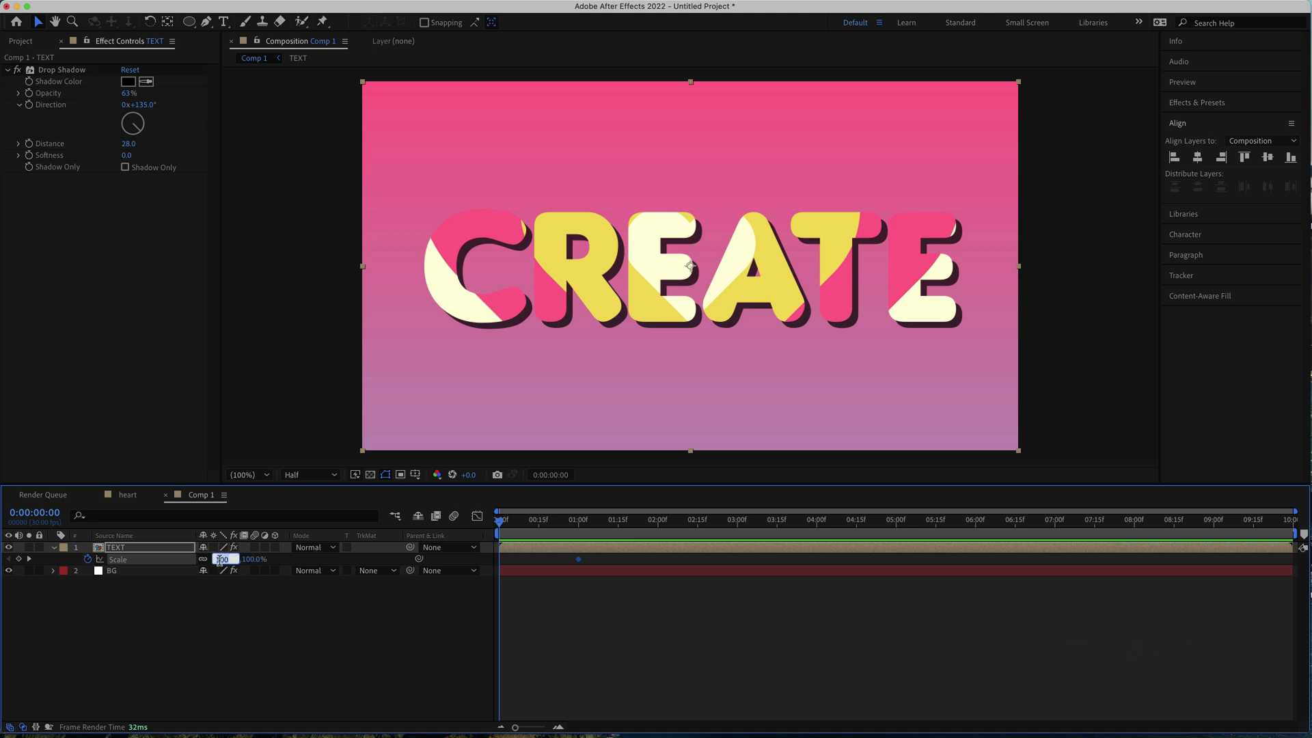
type("0")
key("Return")
left_click(506, 523)
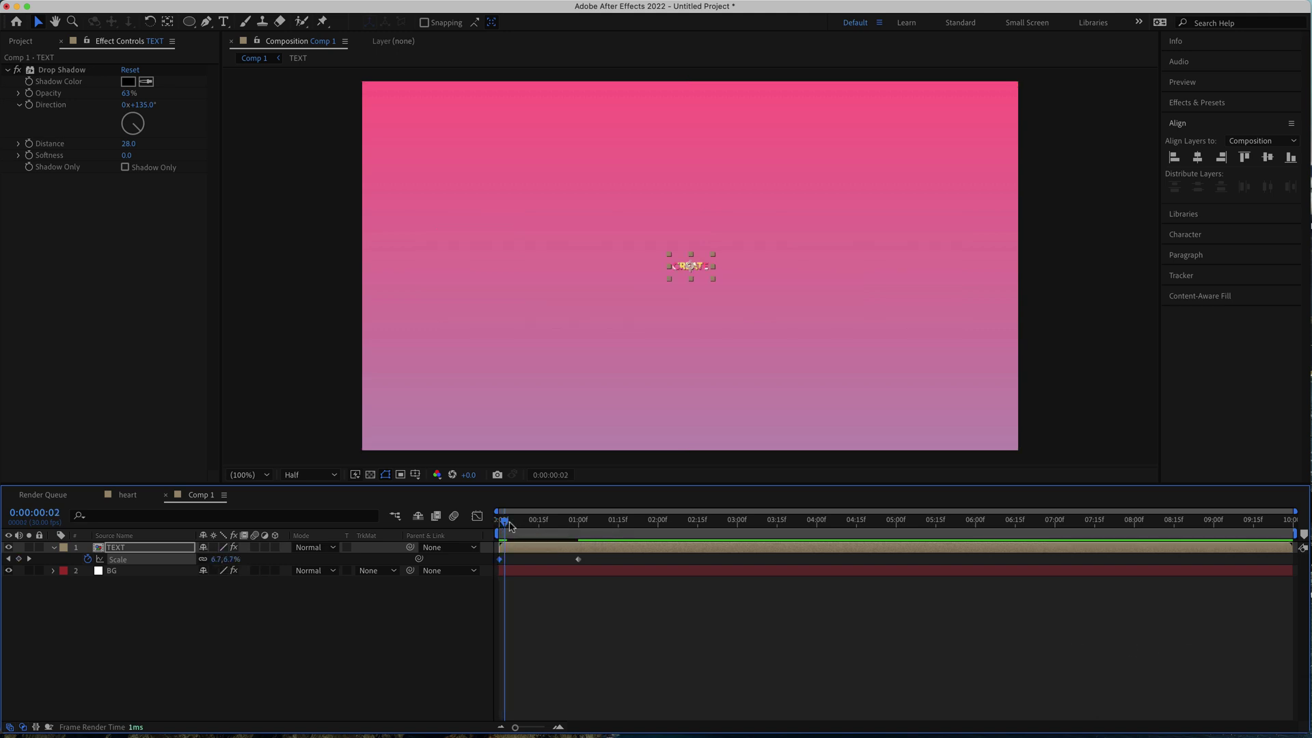
left_click_drag(509, 525, 570, 520)
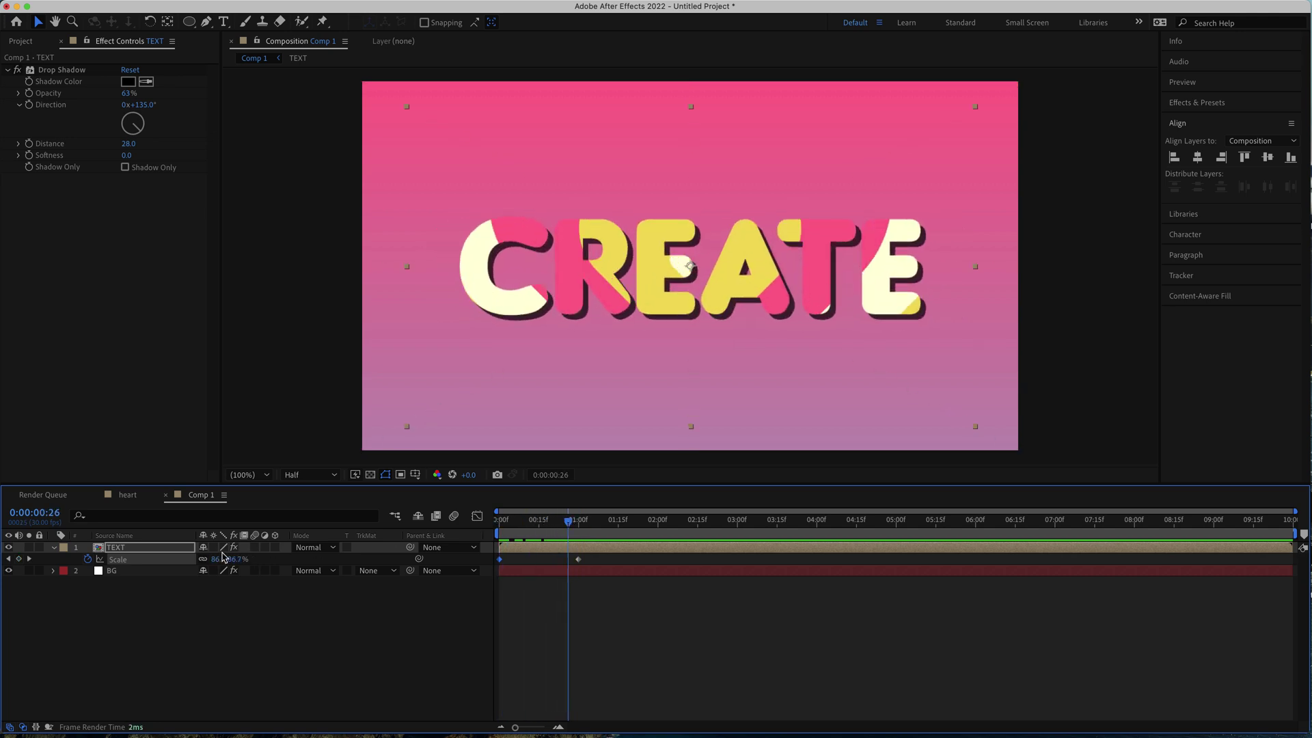
- Add an expression to the TEXT layer's Scale, replacing the default code with the copied bounce expression
left_click(89, 561)
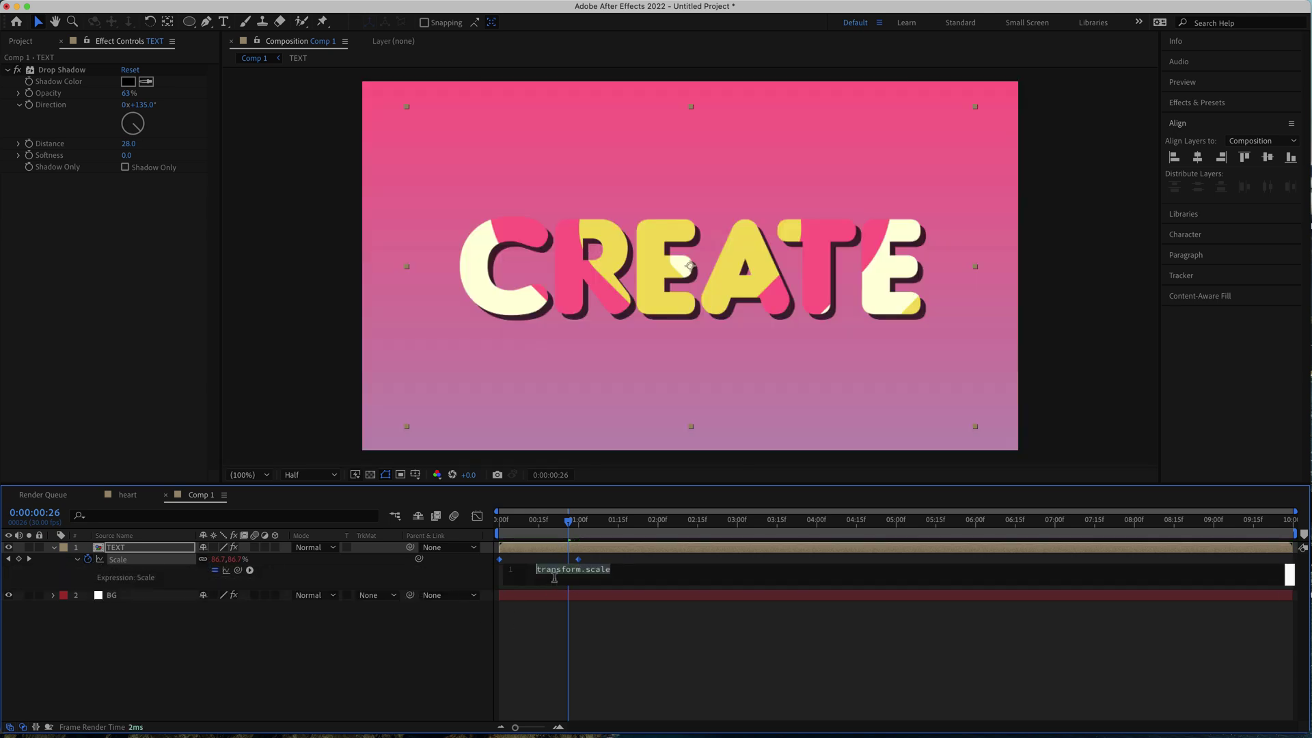
key("super+v")
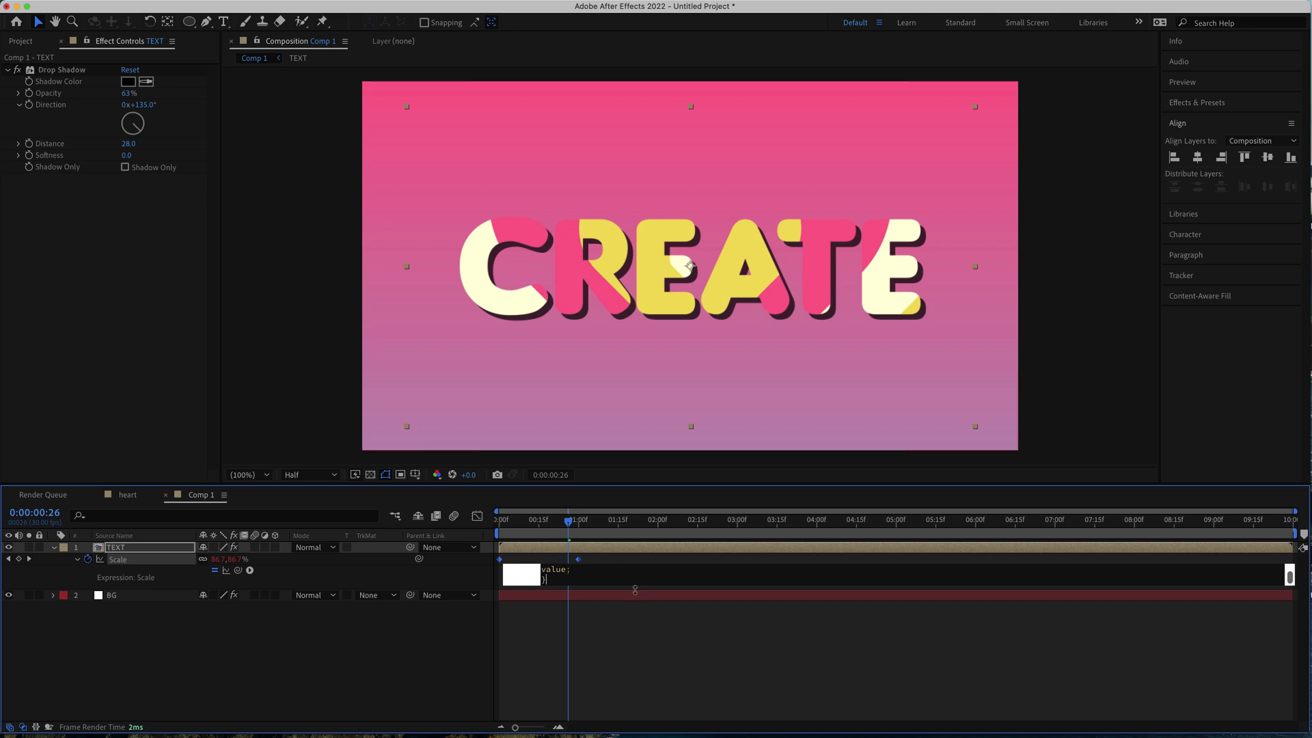
left_click(653, 622)
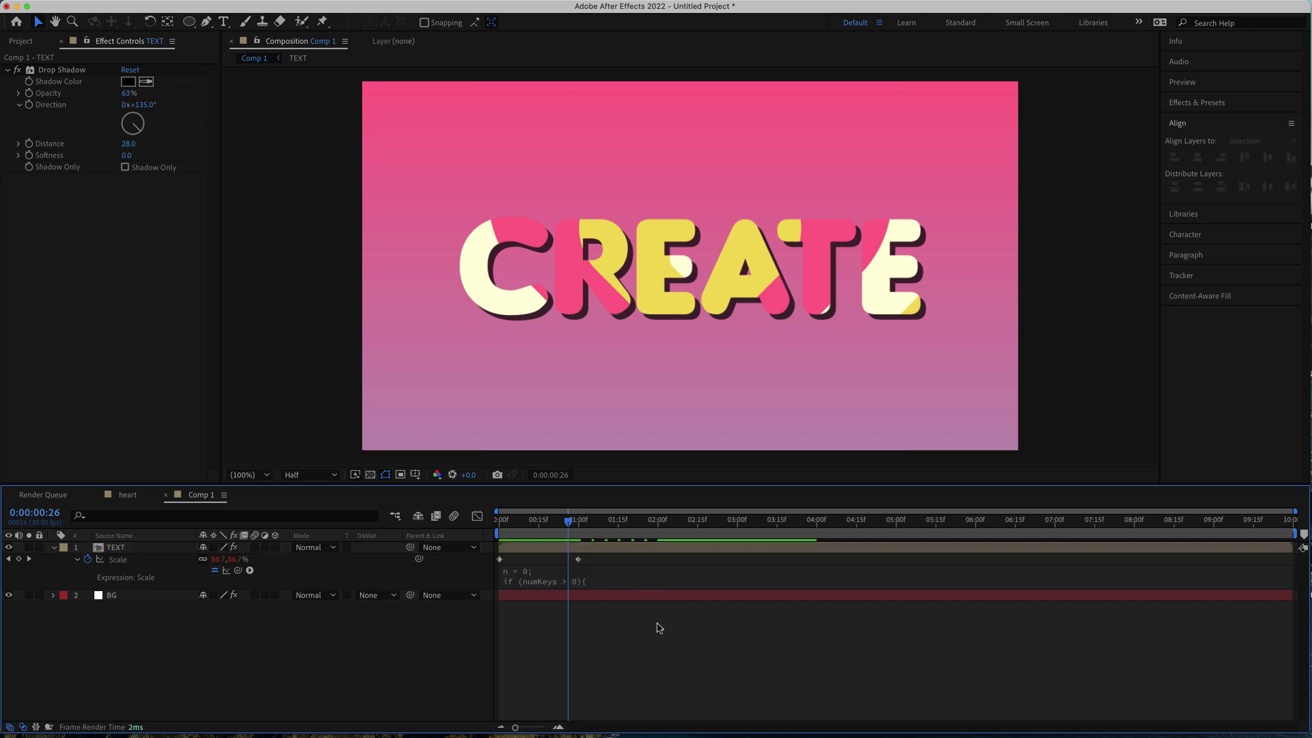
- Set amp to 1 in the bounce expression and preview the animation from the start
left_click(590, 584)
scroll(730, 610, "down", 3)
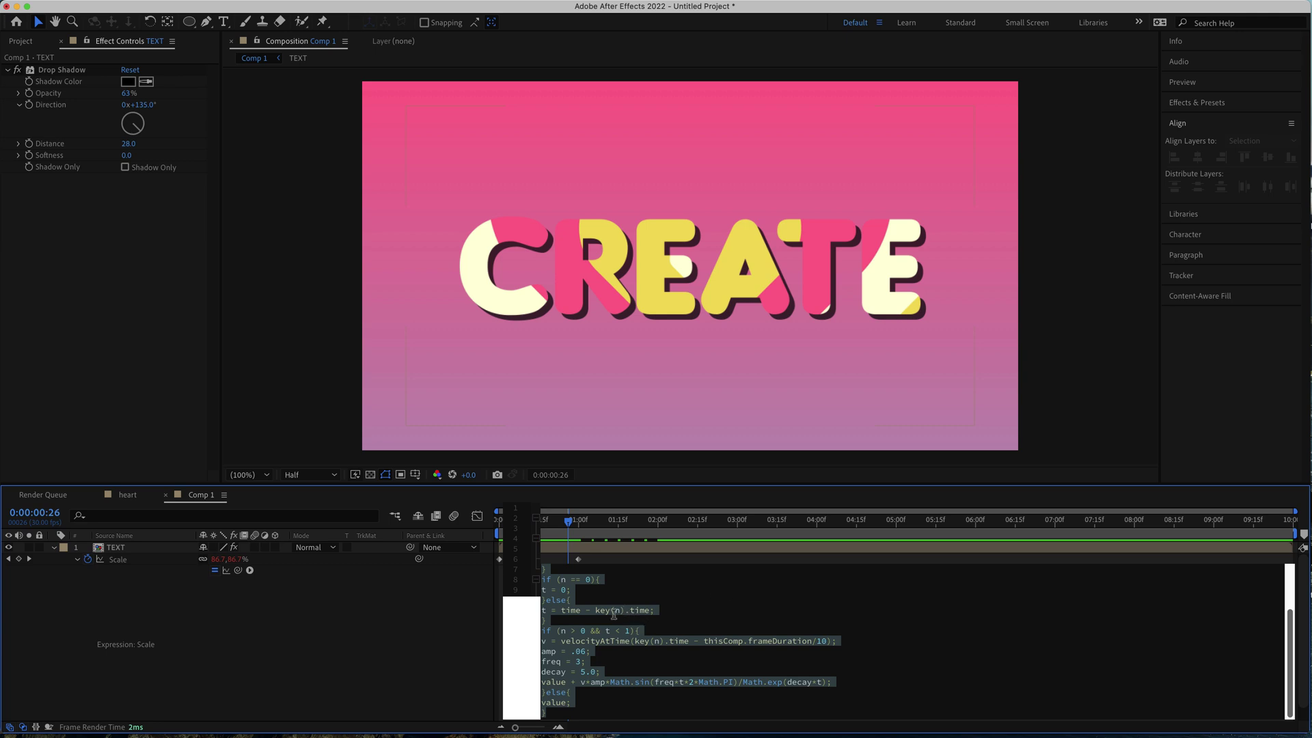
left_click(589, 651)
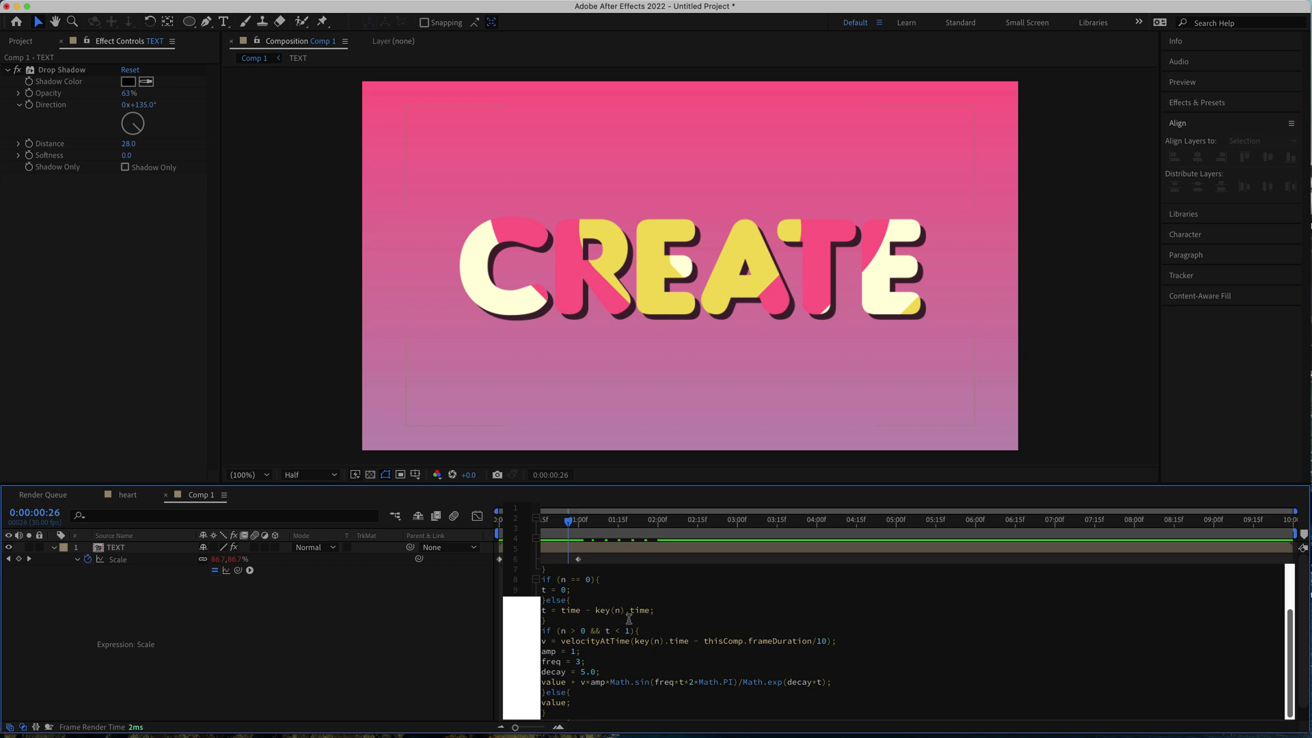
left_click_drag(571, 530, 492, 523)
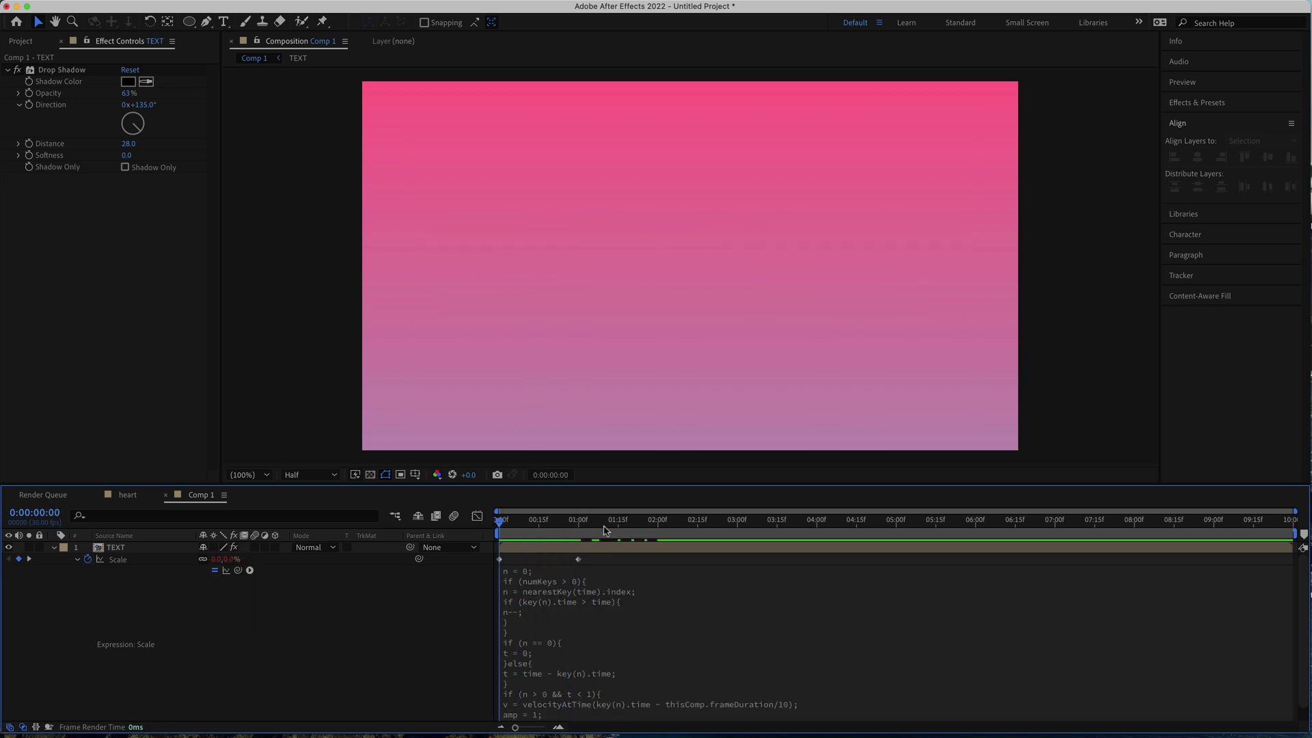
key("space")
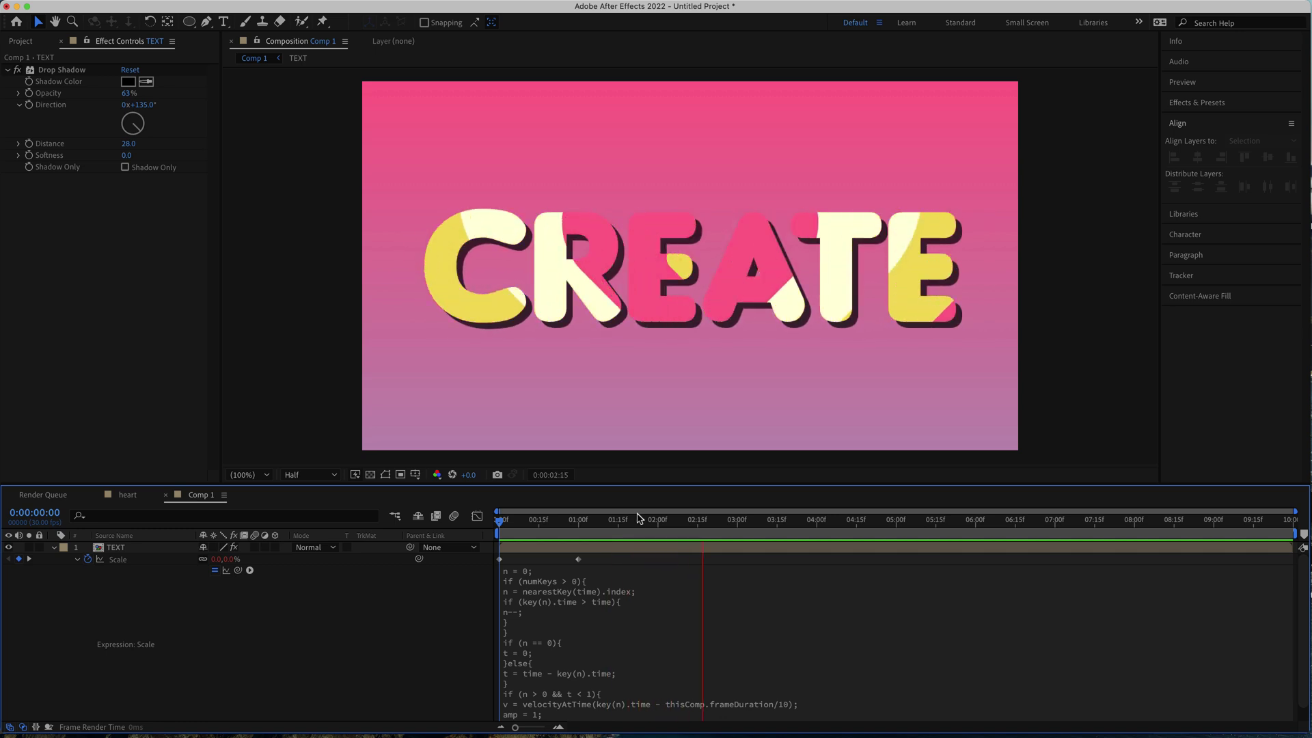
key("space")
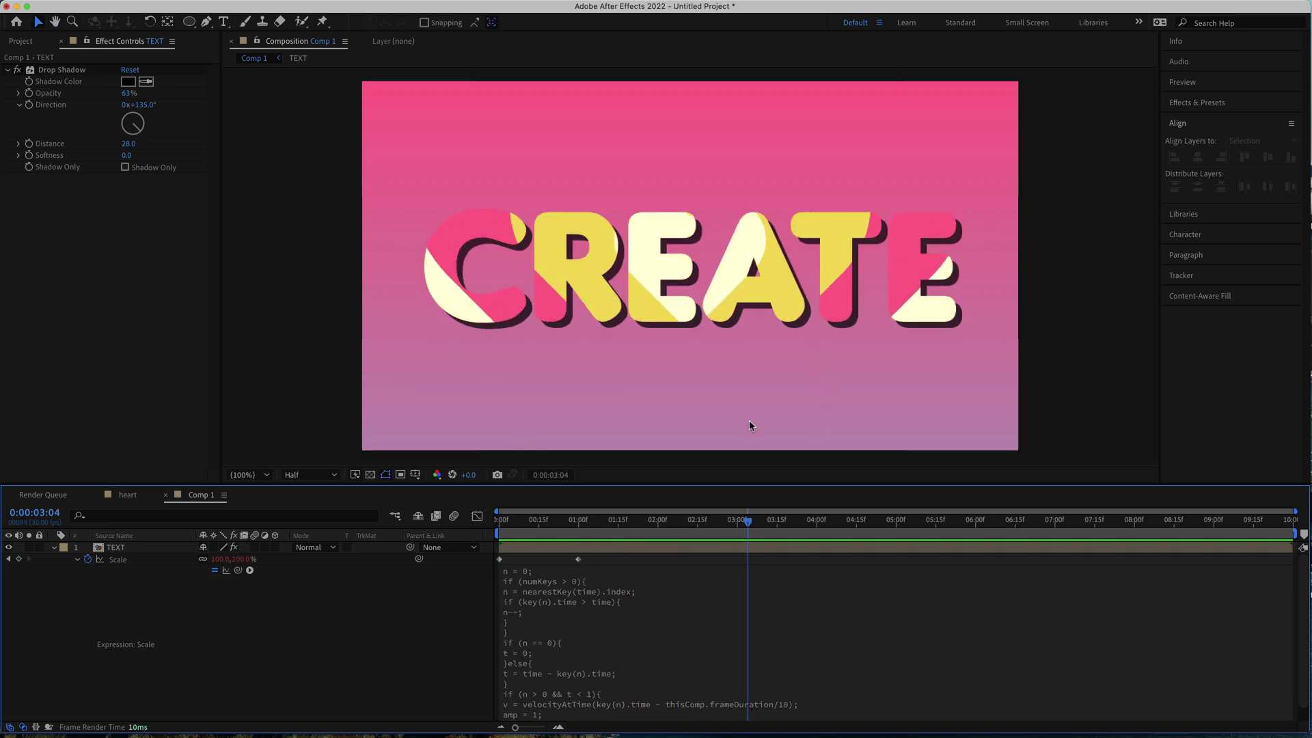
- Apply Easy Ease to both Scale keyframes of the TEXT layer
left_click_drag(609, 576, 490, 558)
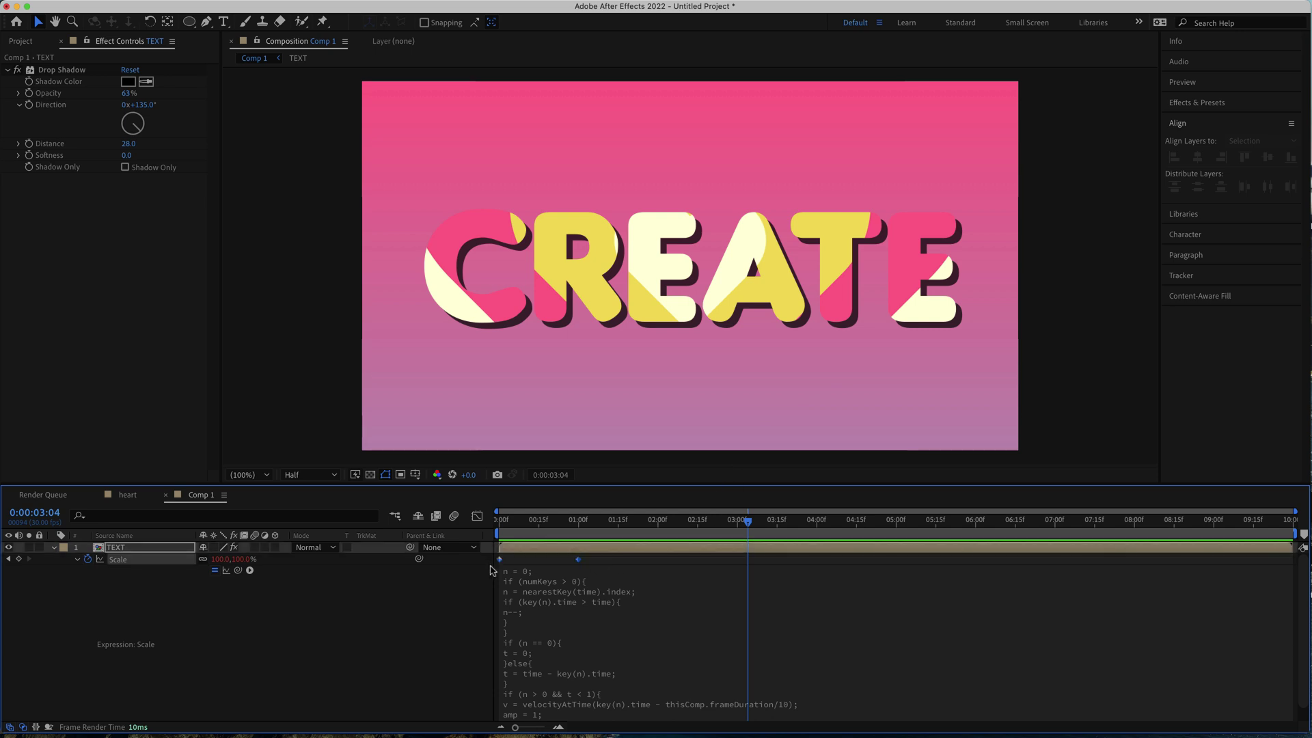
right_click(578, 561)
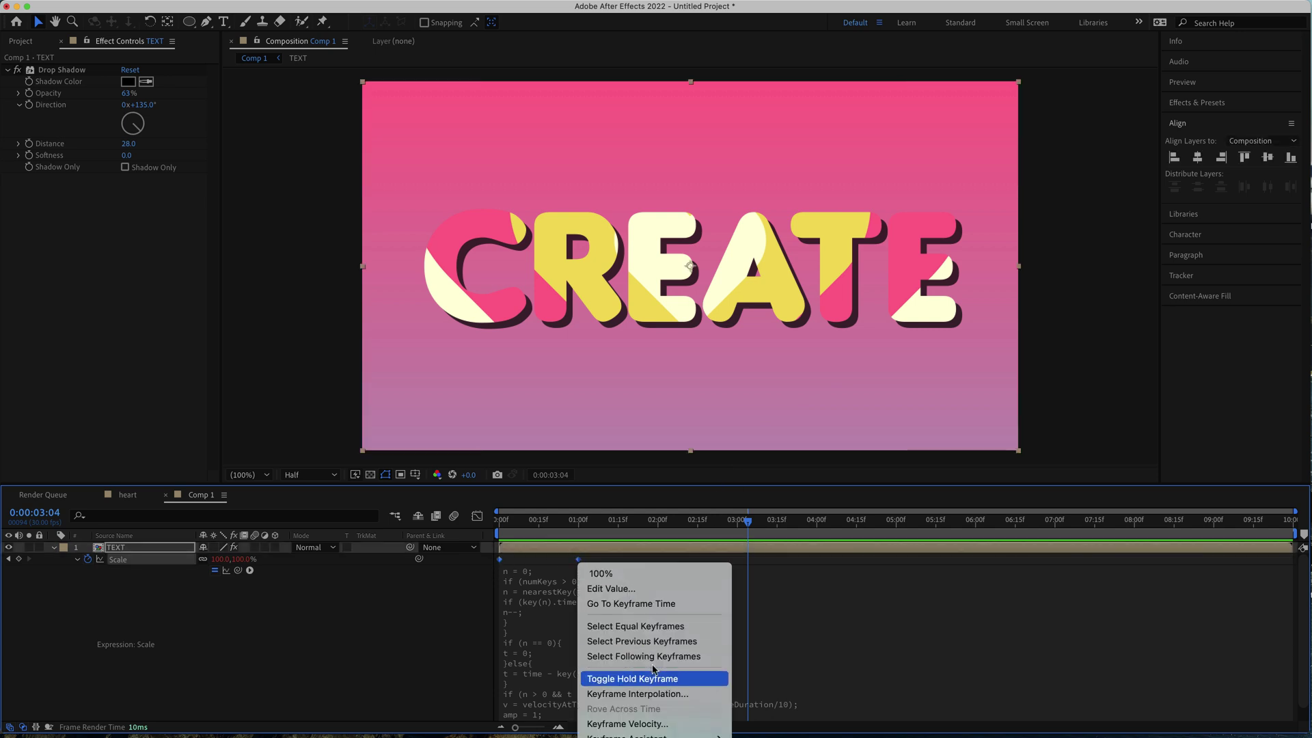
mouse_move(661, 735)
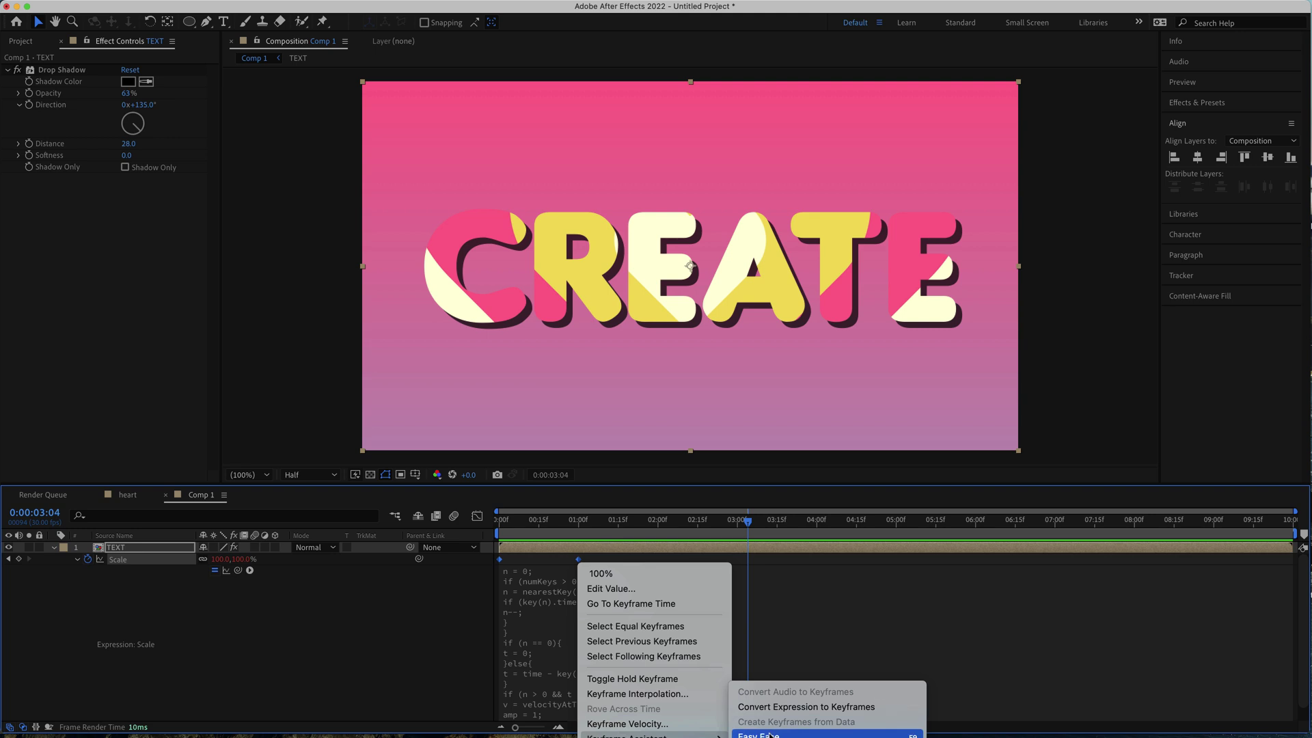
left_click(771, 734)
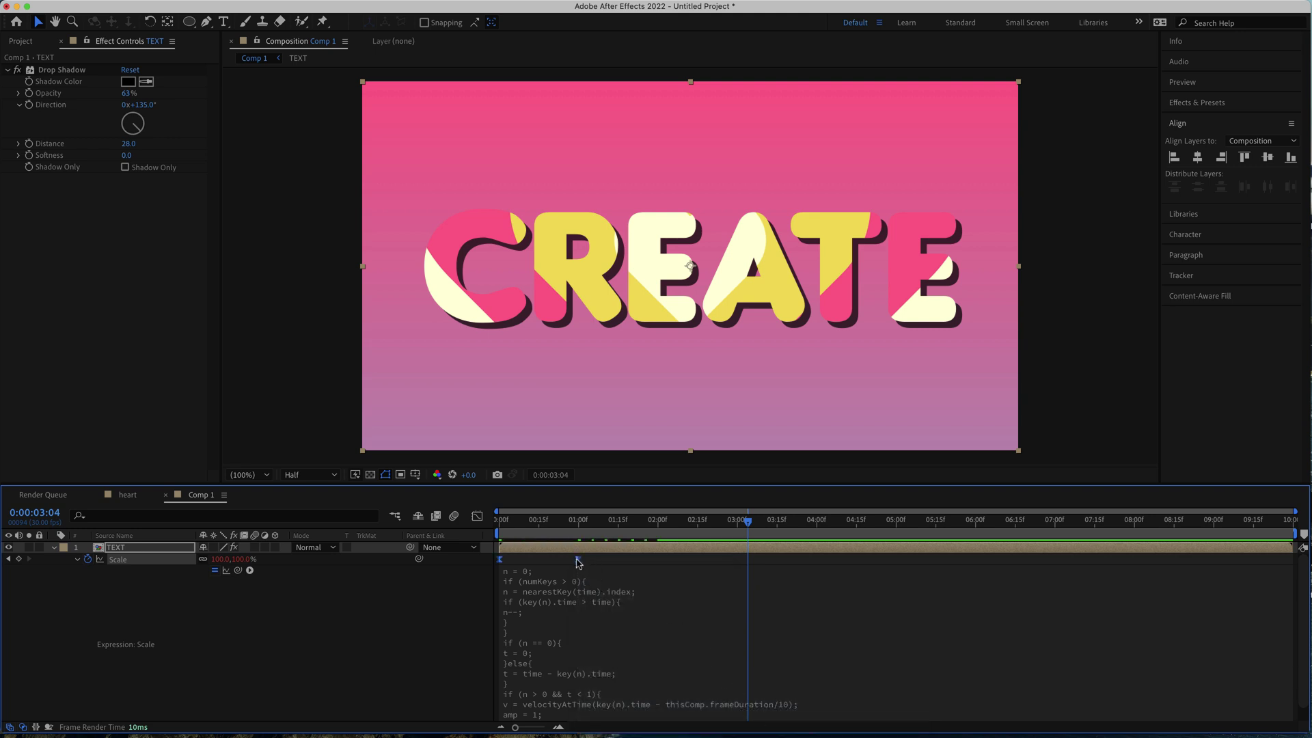
- Move the second Scale keyframe earlier, to about 0:00:00:18, and preview the faster bounce
left_click_drag(578, 562, 546, 564)
left_click_drag(748, 529, 547, 530)
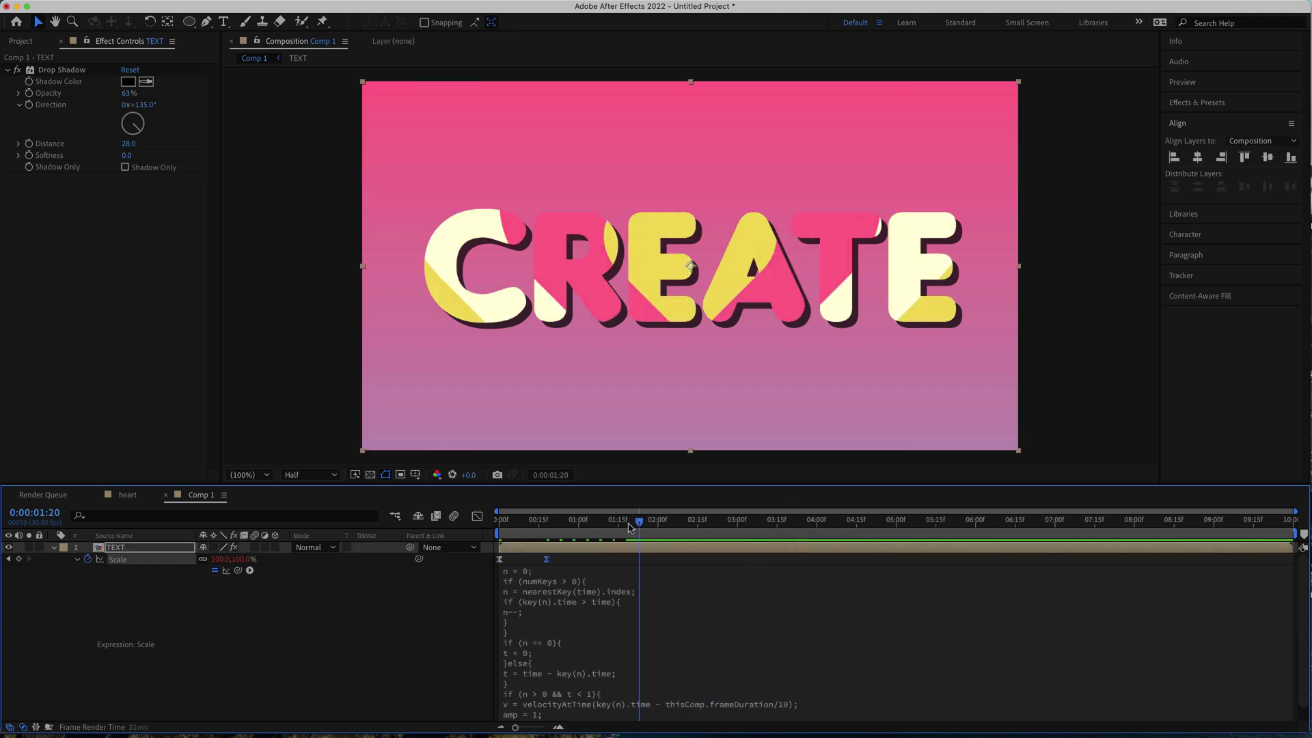
key("space")
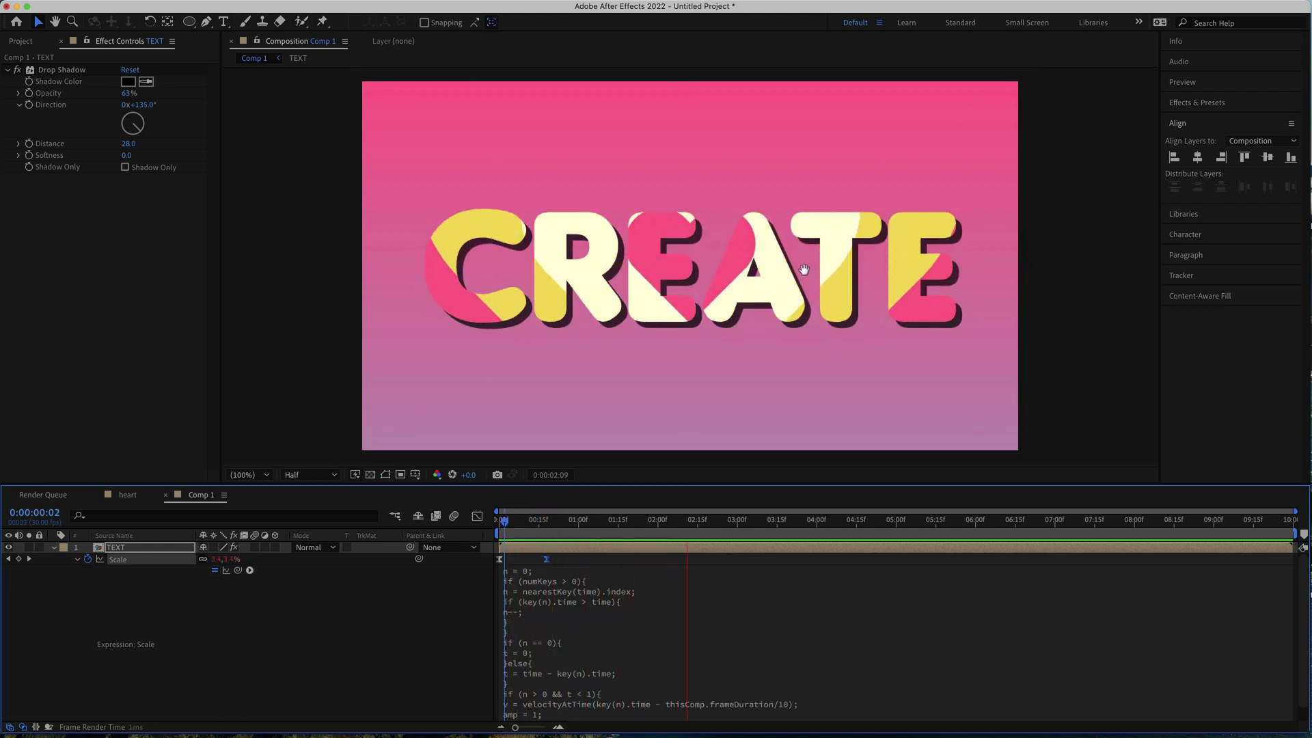
key("space")
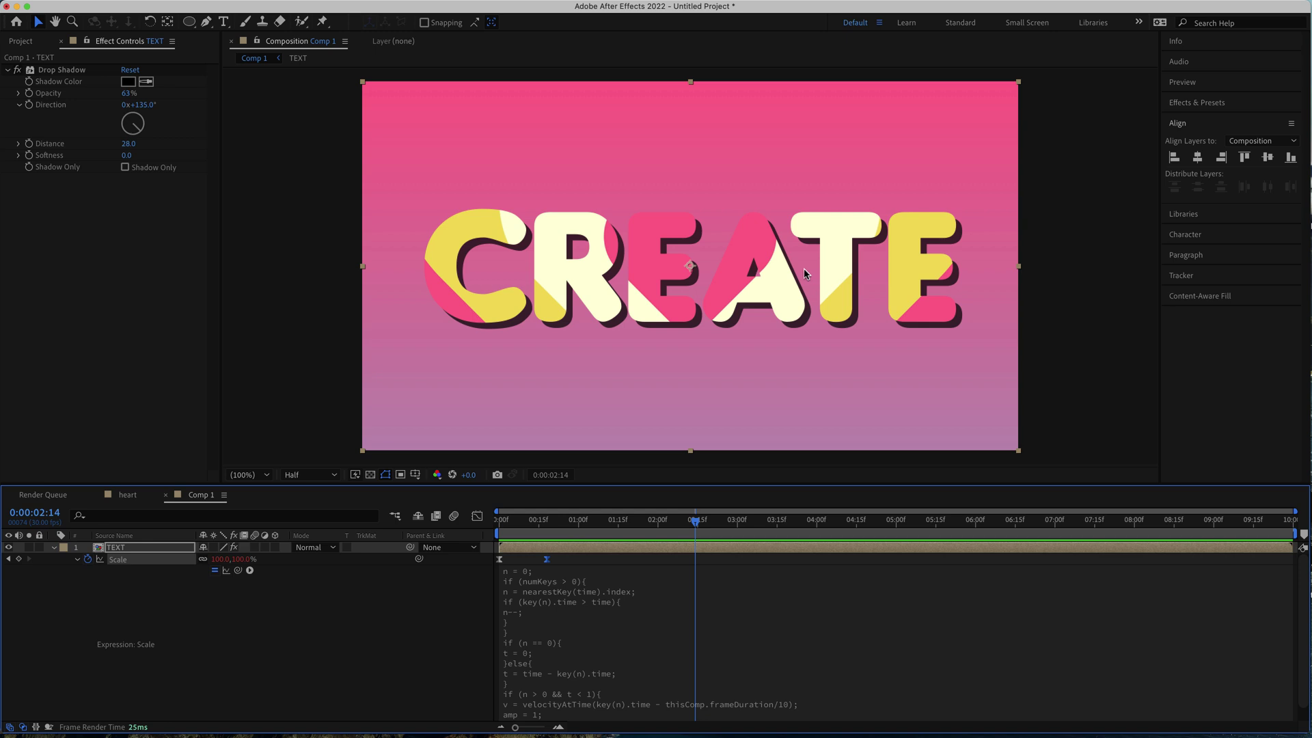
- Show both Scale keyframes in the Graph Editor with Edit Speed Graph as the graph type
left_click_drag(563, 555, 489, 566)
left_click(477, 518)
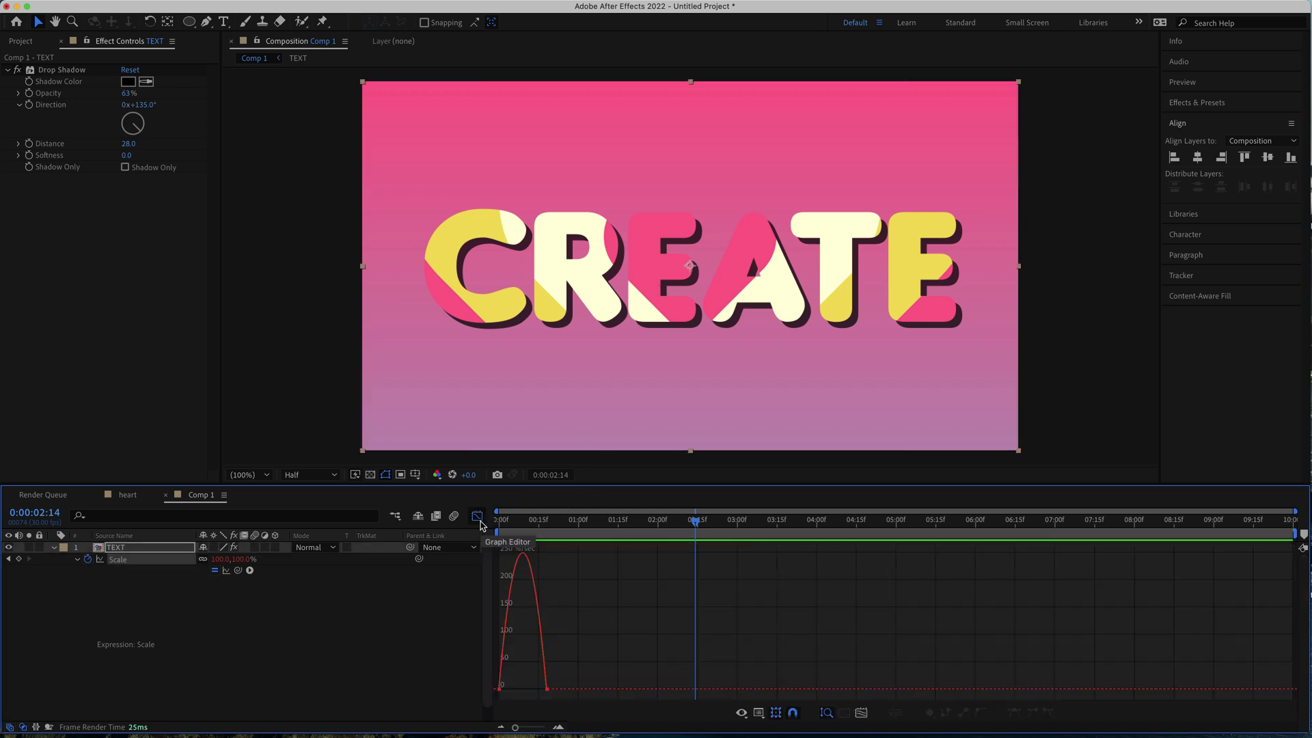
left_click(747, 721)
left_click(747, 723)
left_click(759, 712)
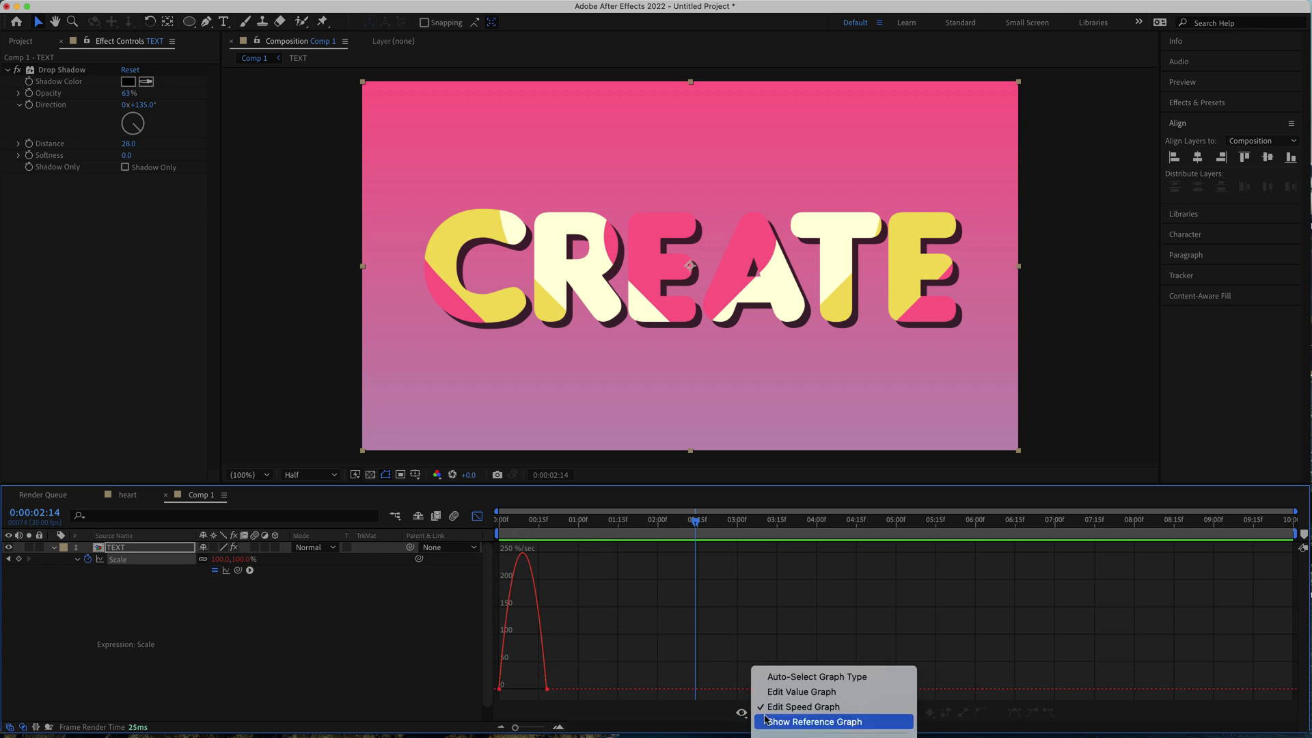
left_click(523, 686)
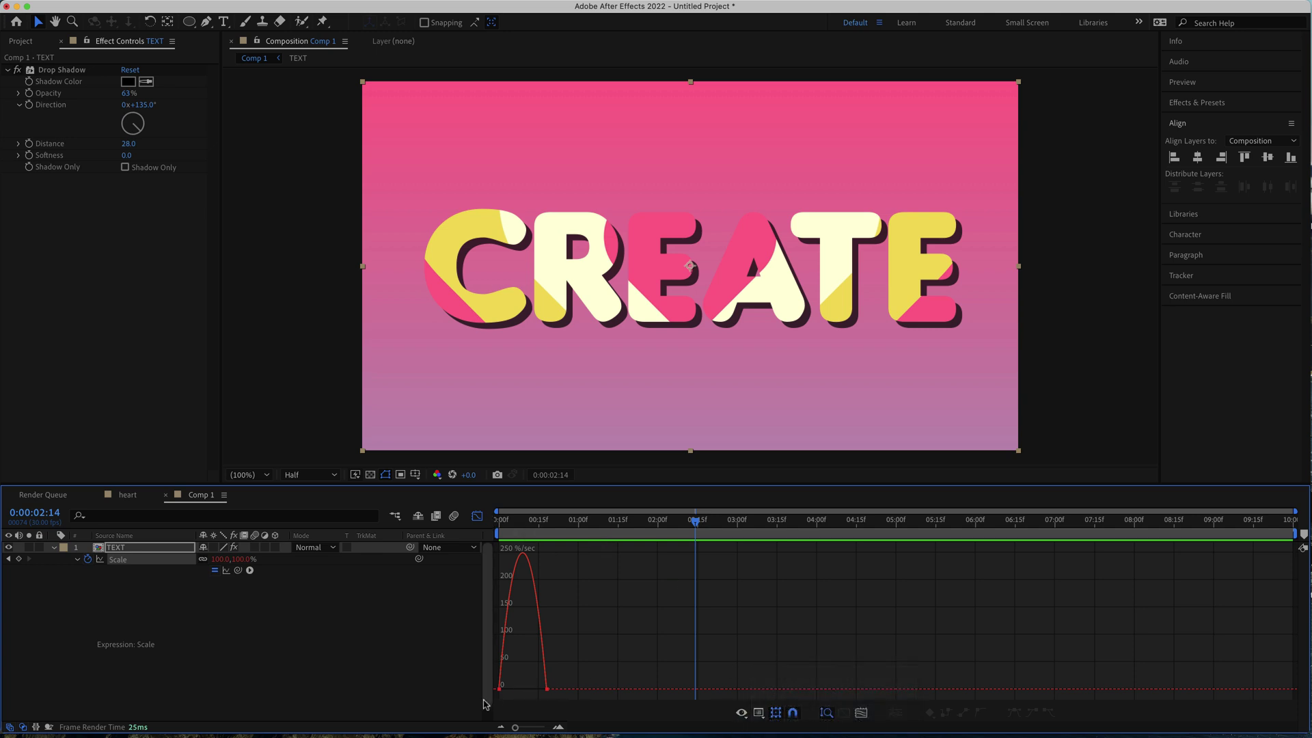
- Reshape the Scale speed curve to peak sharply just before the second keyframe, preview it and close the Graph Editor
left_click(512, 692)
left_click_drag(510, 692, 543, 696)
left_click_drag(695, 521, 483, 523)
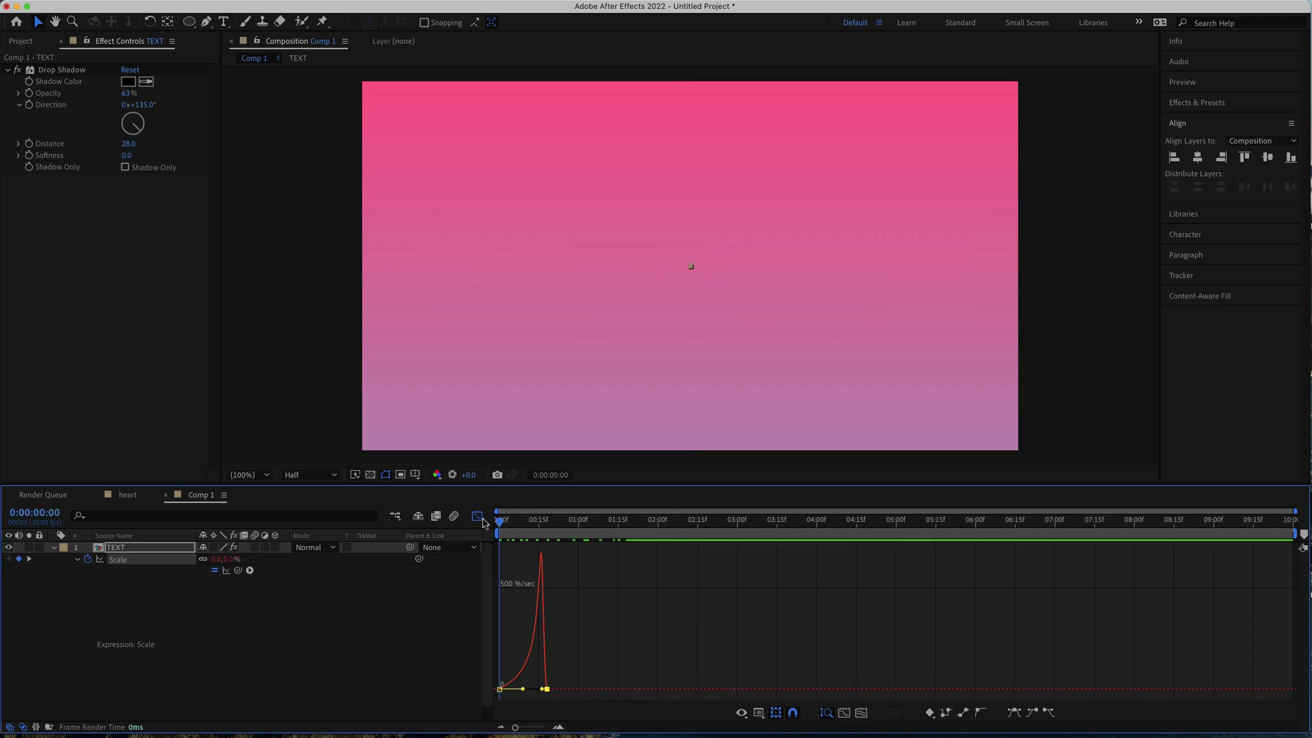
key("space")
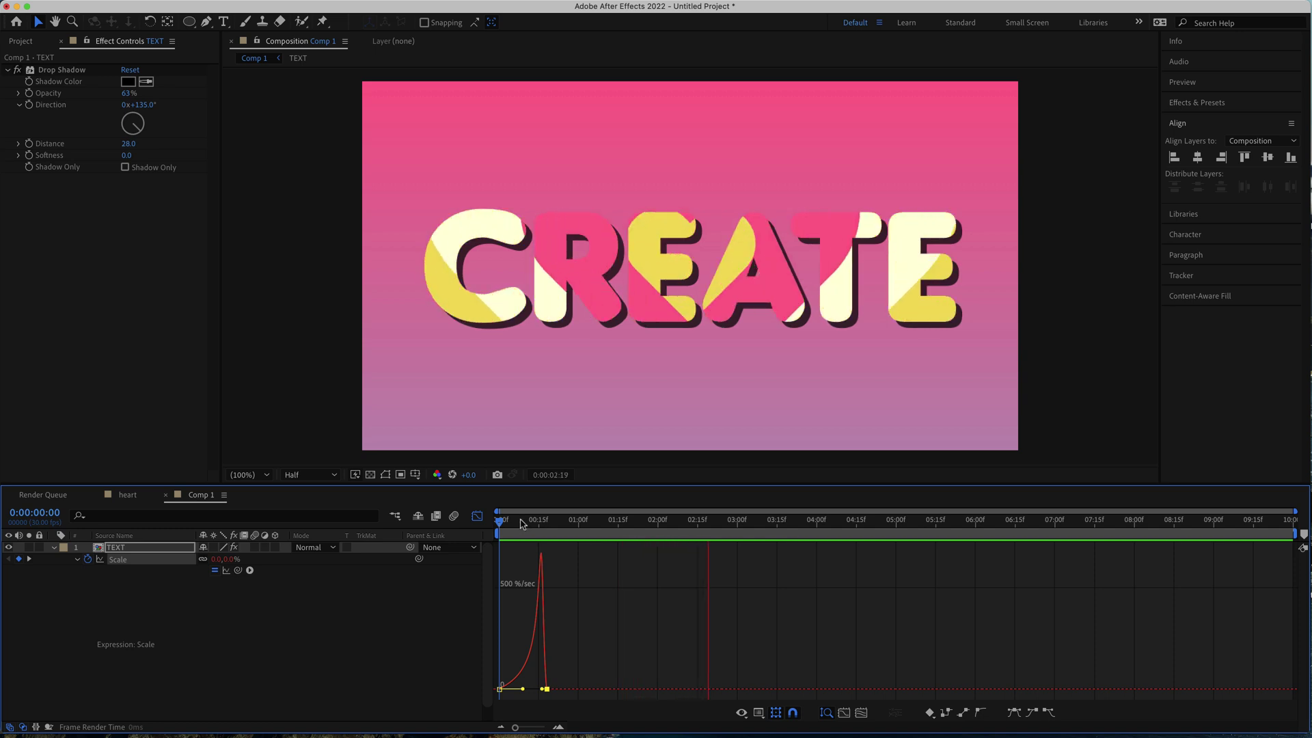
key("space")
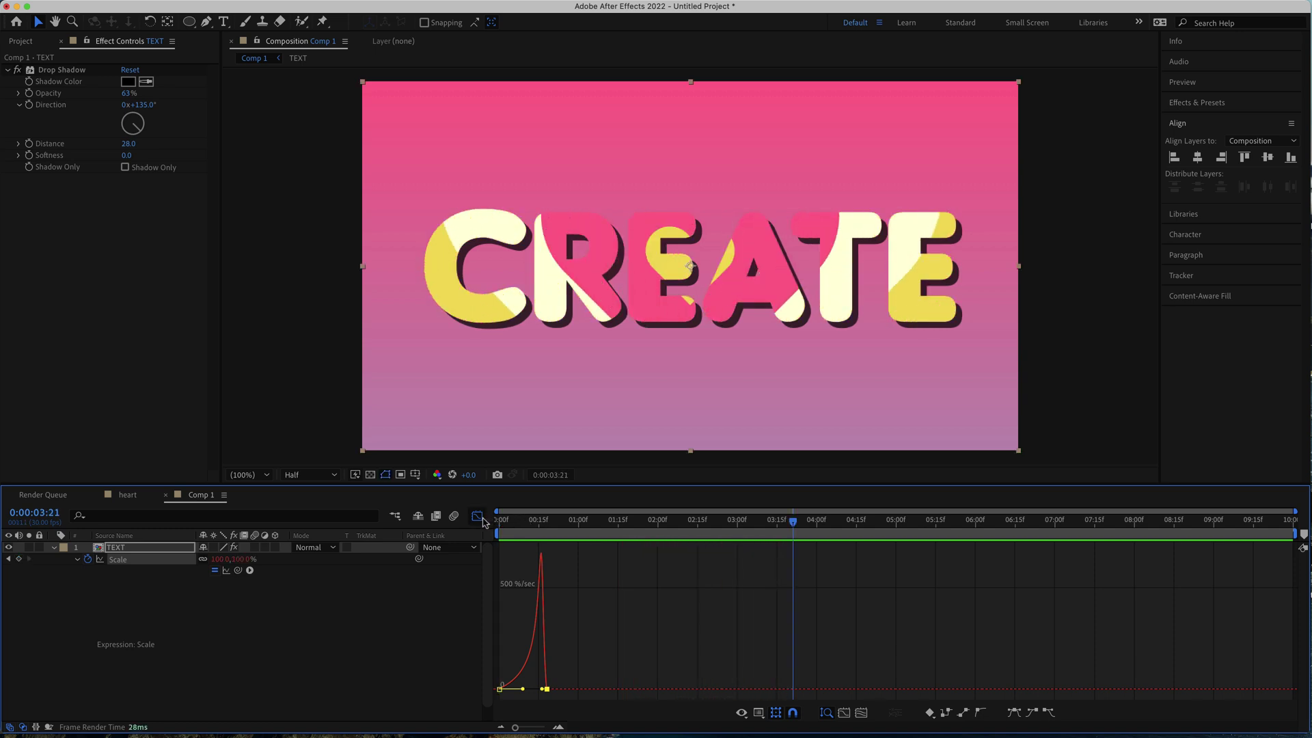
left_click(479, 517)
left_click(424, 621)
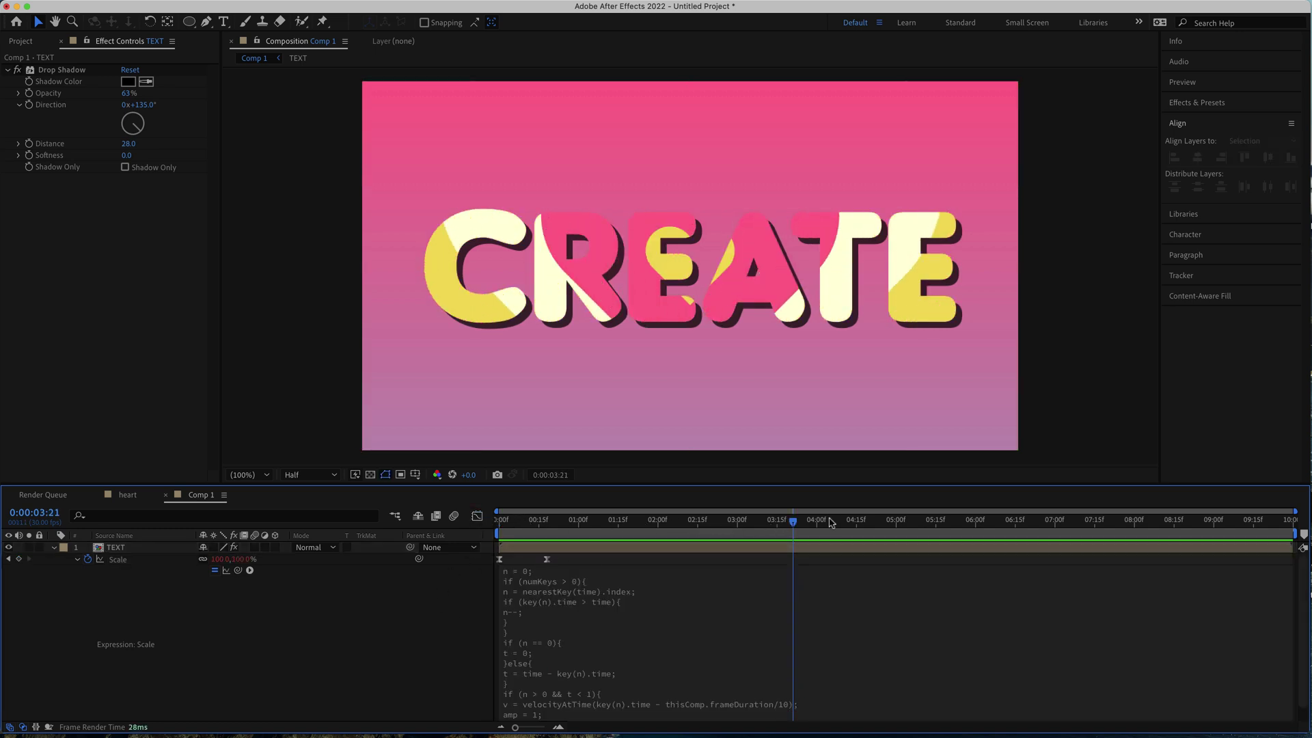
- Keyframe the TEXT layer's Scale at 108% at 0:00:09:15 and at 0% at 0:00:09:29
left_click_drag(791, 528, 1253, 525)
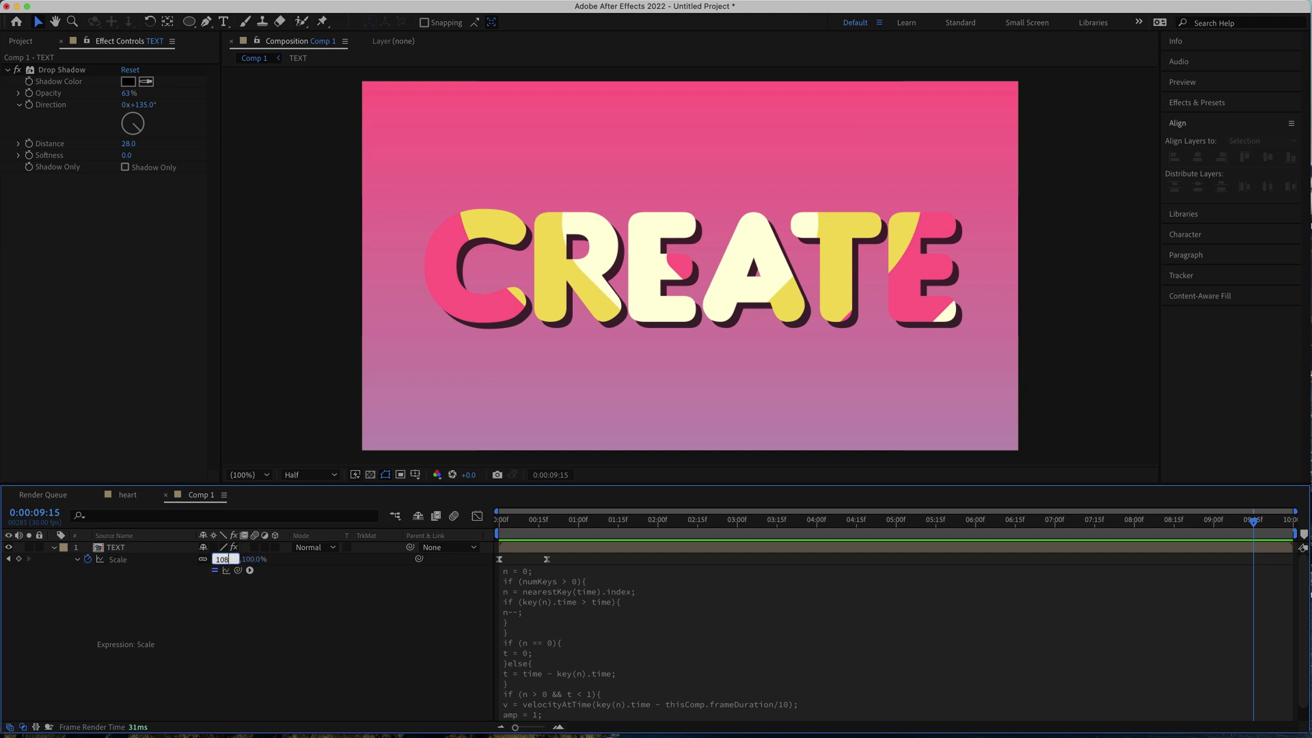
left_click(689, 265)
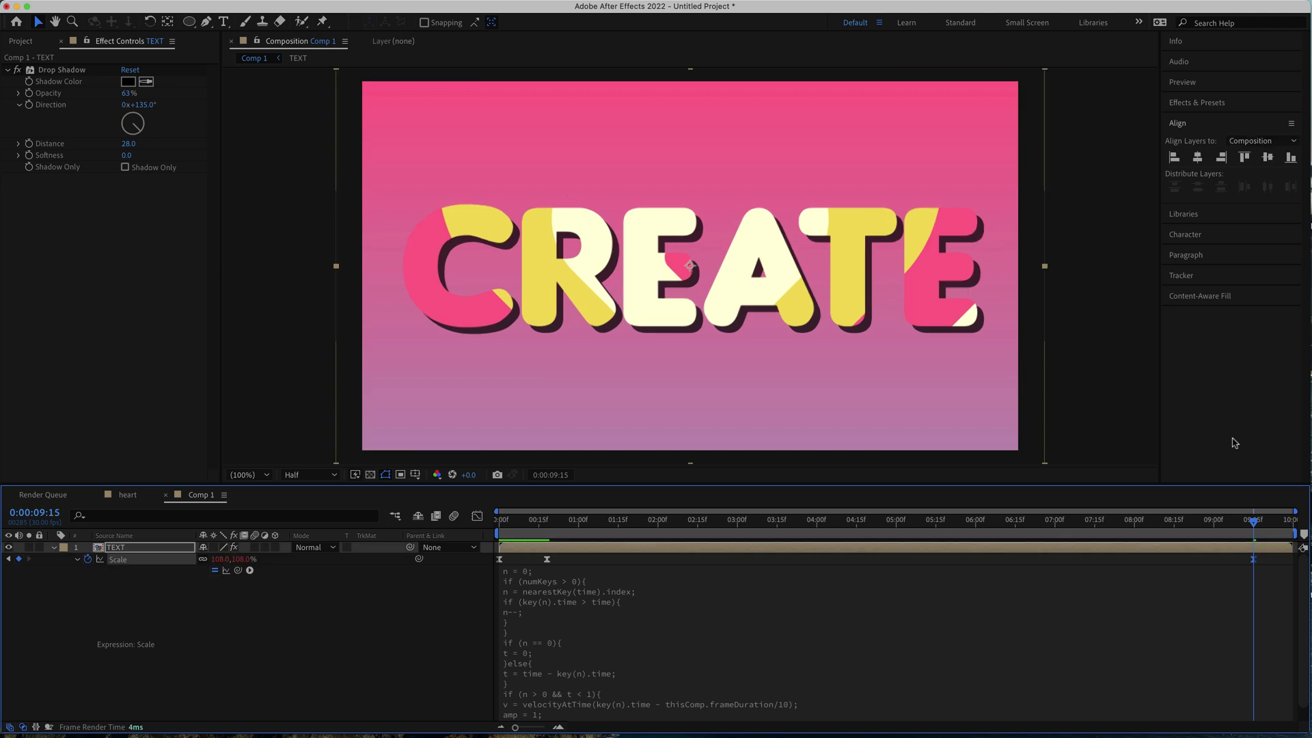
left_click_drag(1255, 524, 1299, 523)
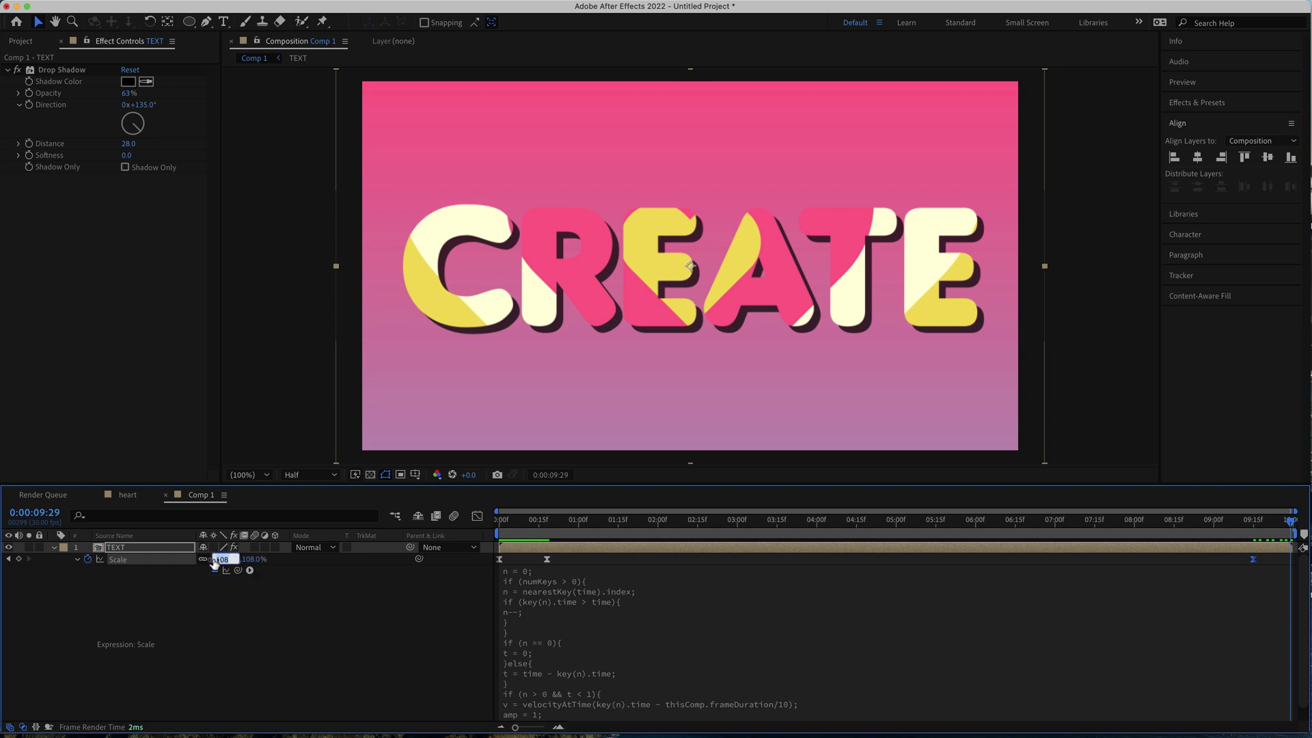
key("Return")
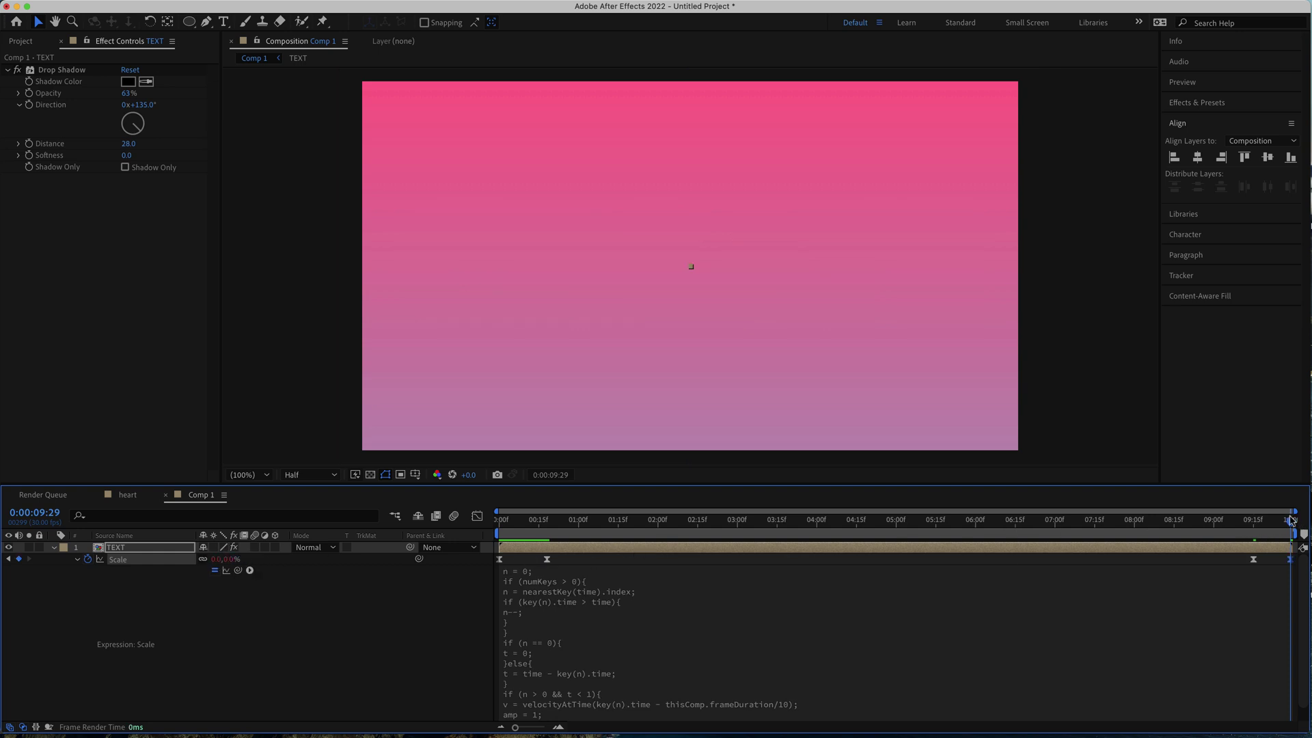
- Preview the shrinking end of the text animation and its bouncing start
left_click_drag(1291, 521, 1235, 523)
key("space")
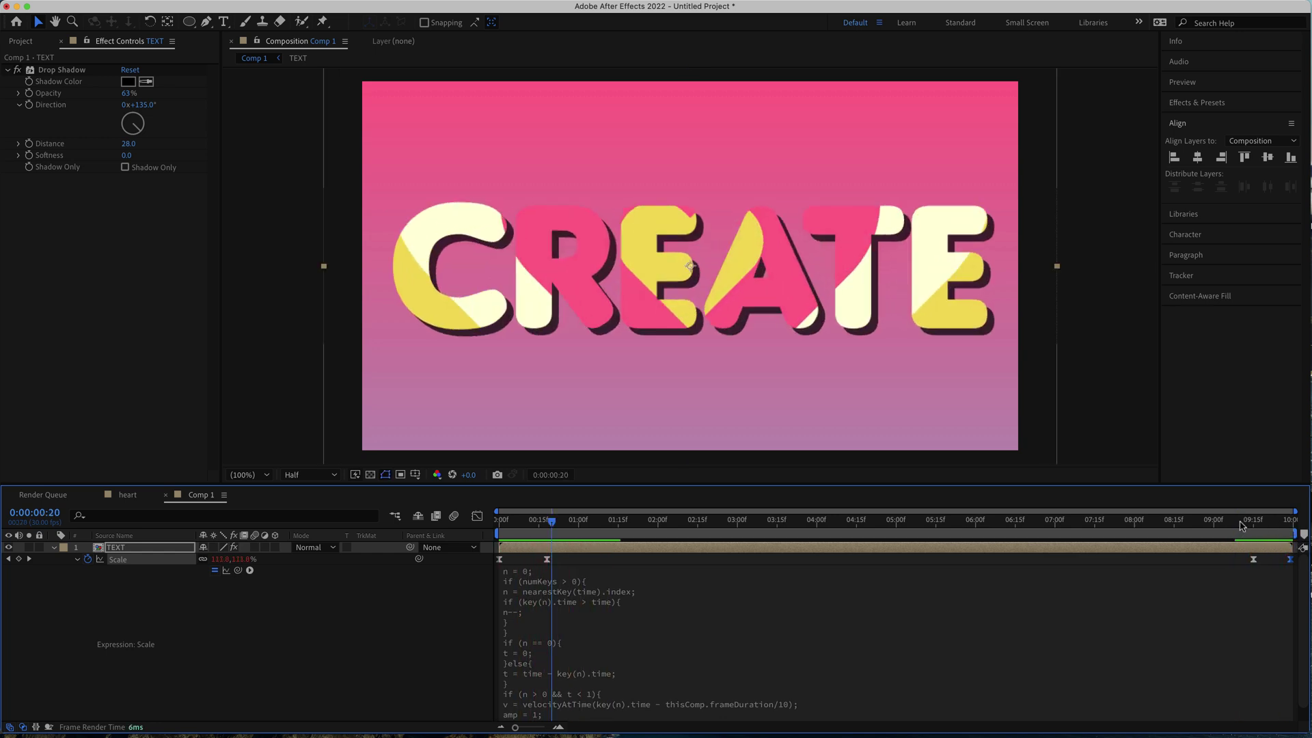
left_click(556, 523)
key("space")
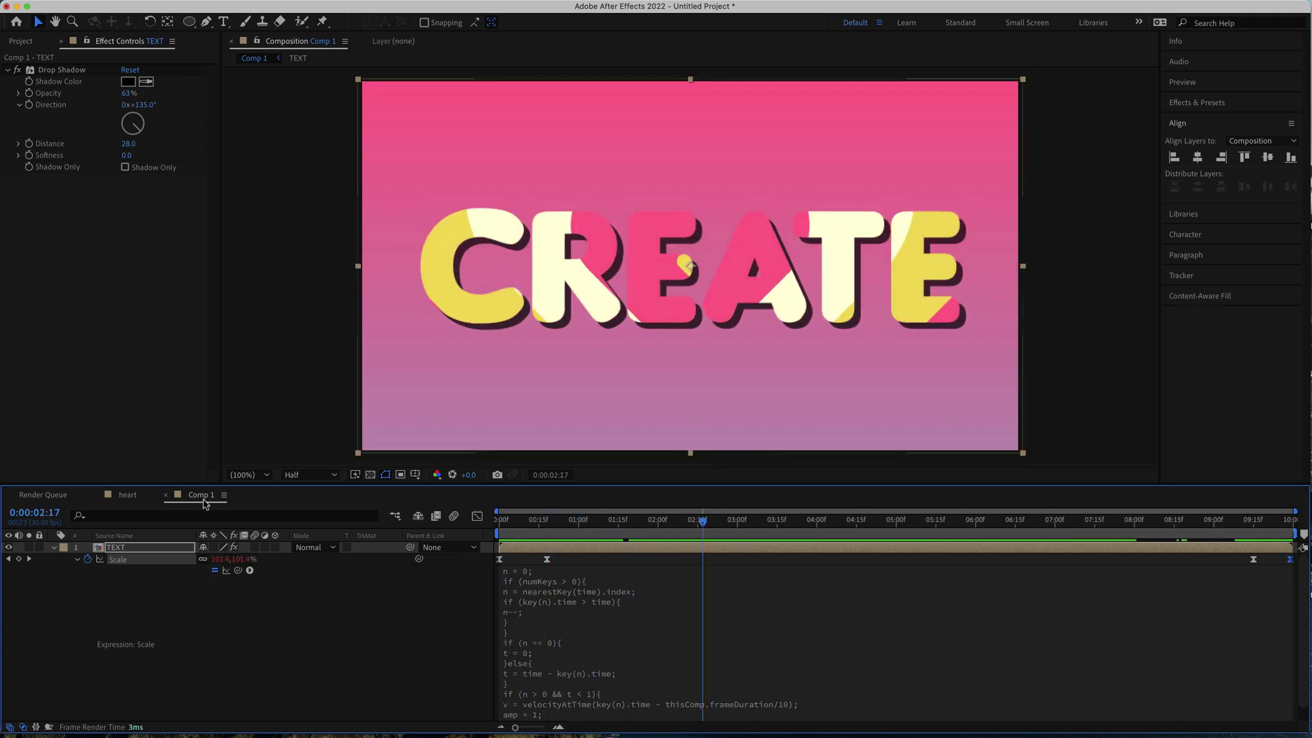
- Collapse the TEXT layer's properties and add a new adjustment layer above it in Comp 1
left_click(198, 629)
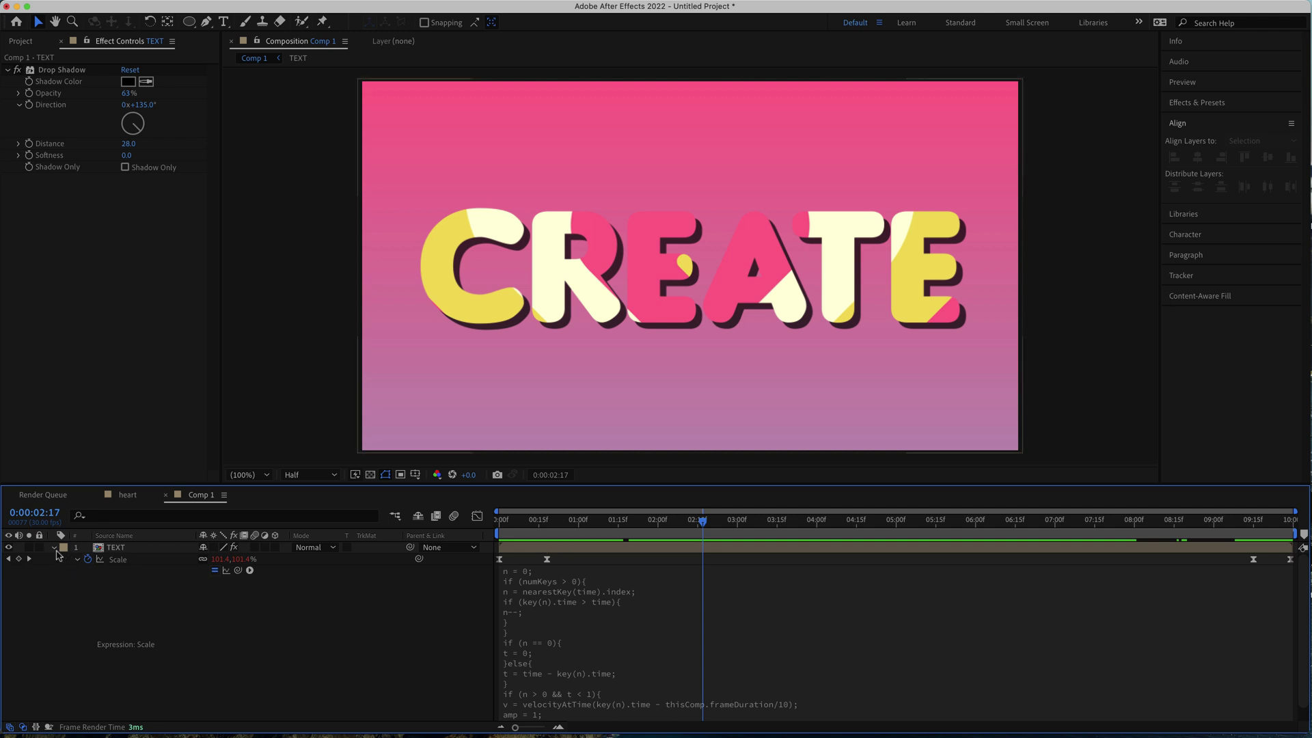
left_click(55, 549)
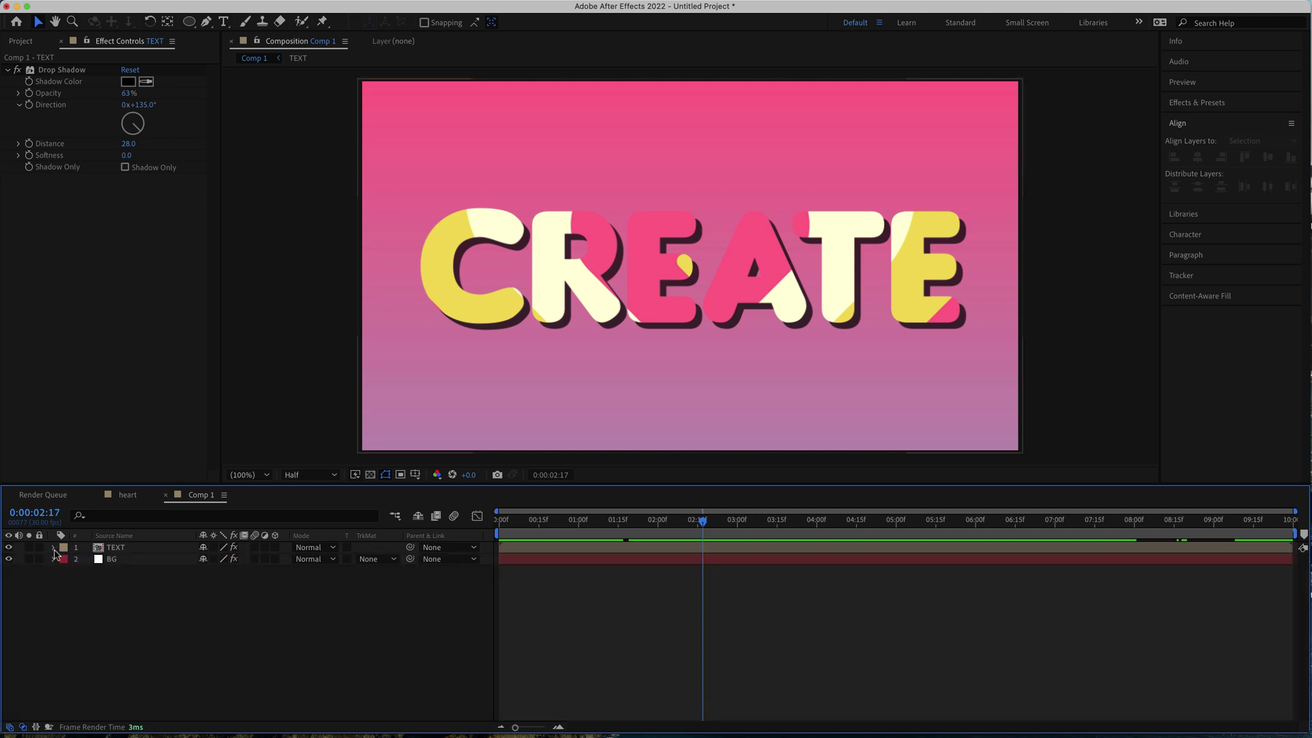
right_click(250, 606)
mouse_move(316, 614)
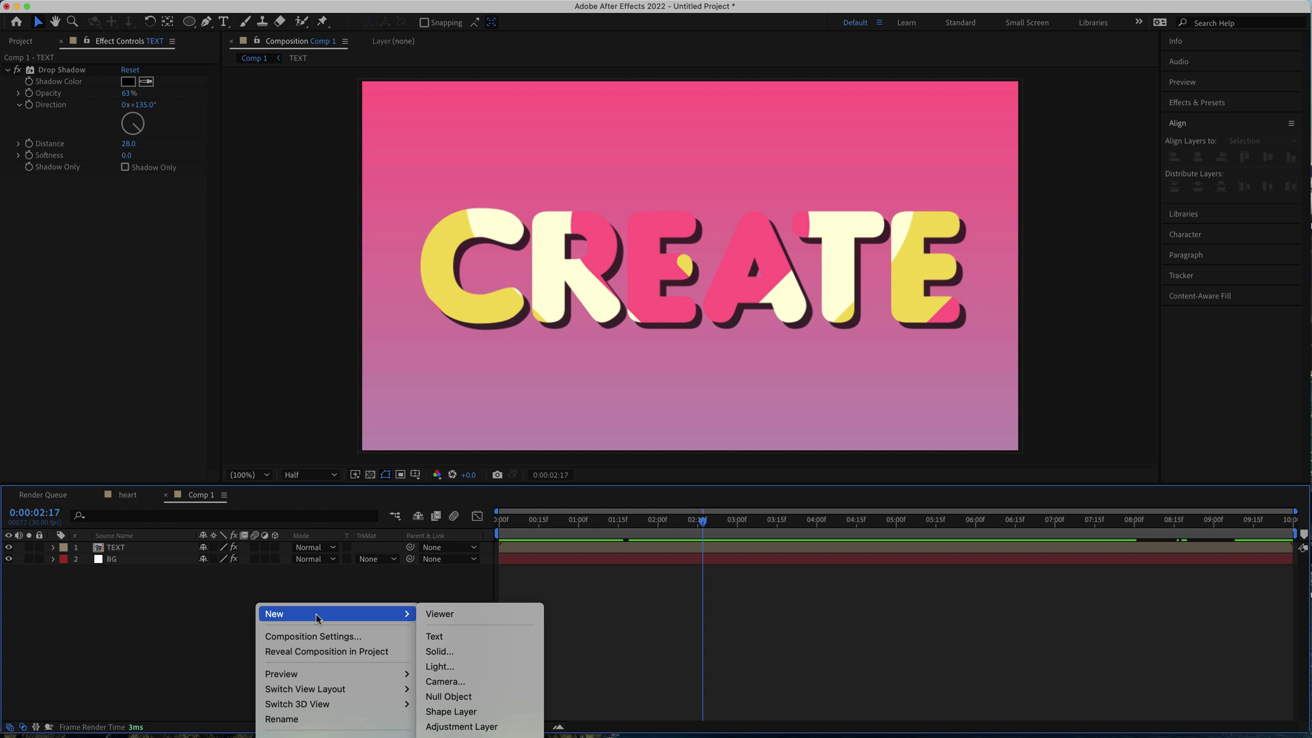
left_click(489, 725)
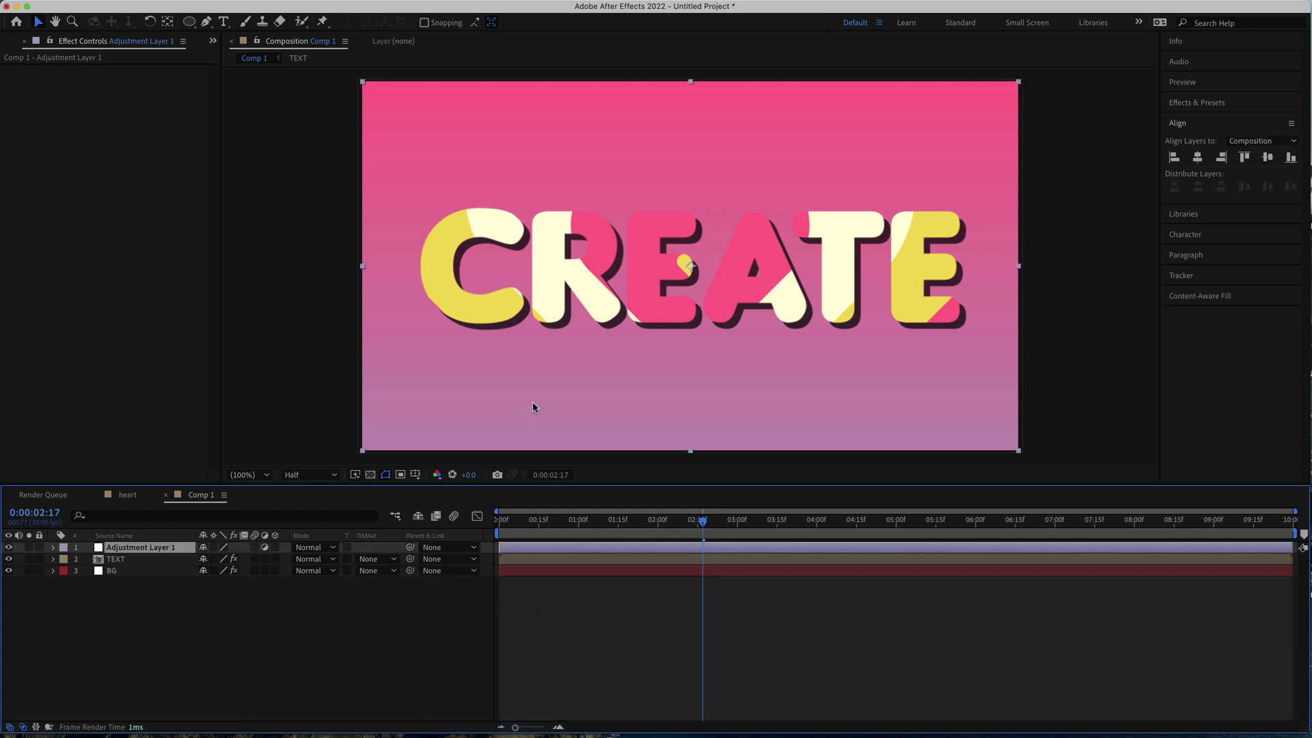
- Apply the Noise effect to the adjustment layer with Amount of Noise at 10%, and preview the animation
key("ctrl+space")
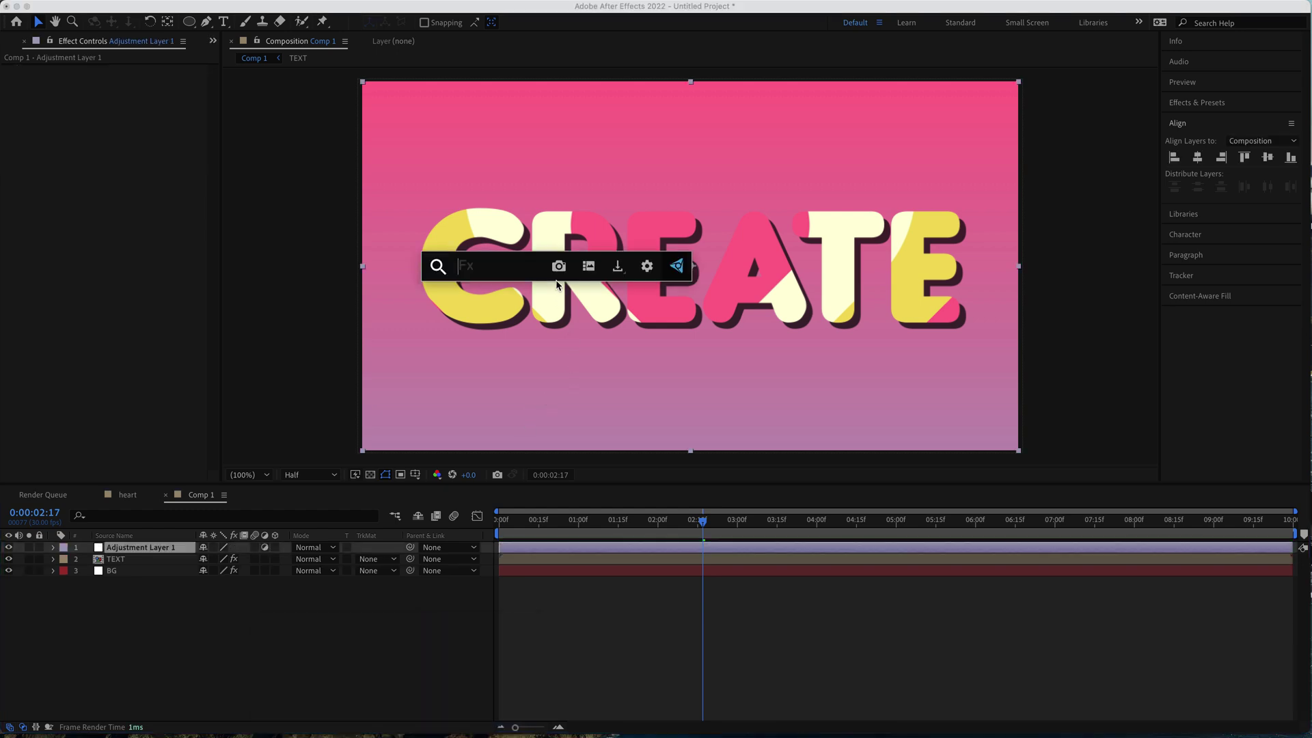
type("noise")
key("Down")
key("Down")
key("Down")
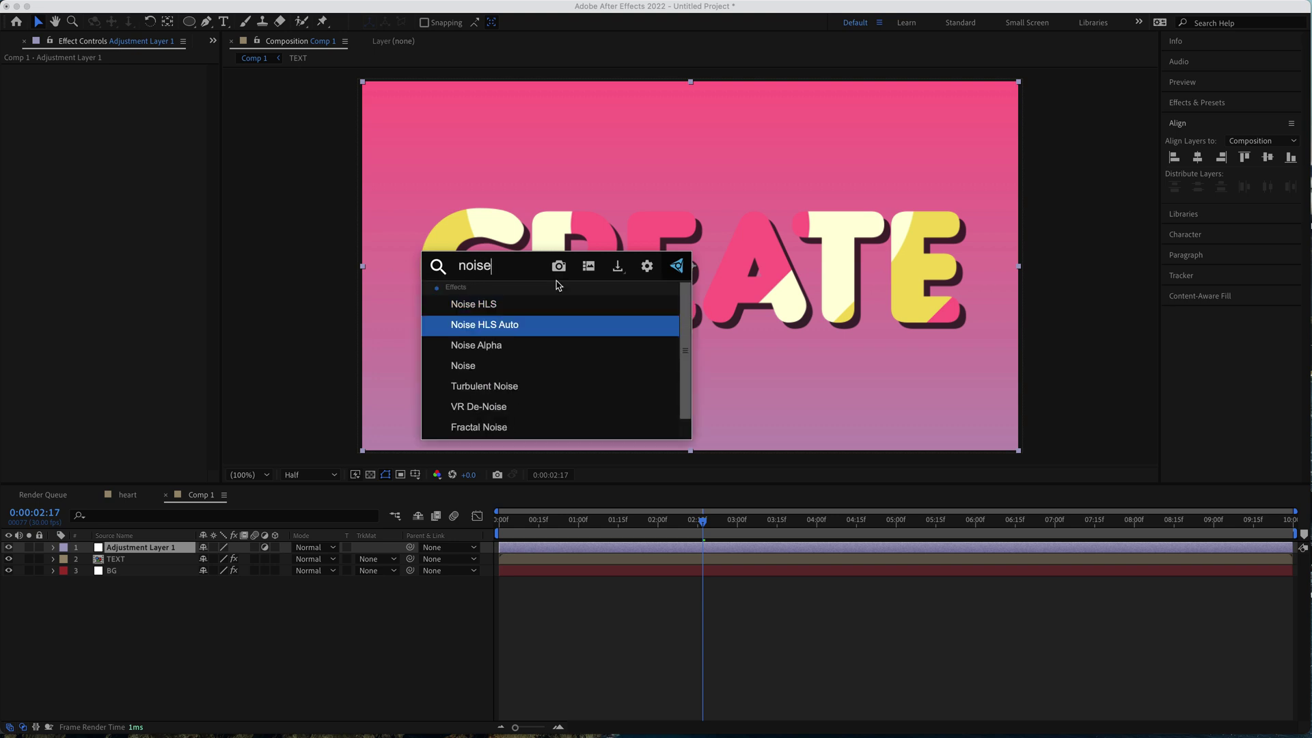
key("Return")
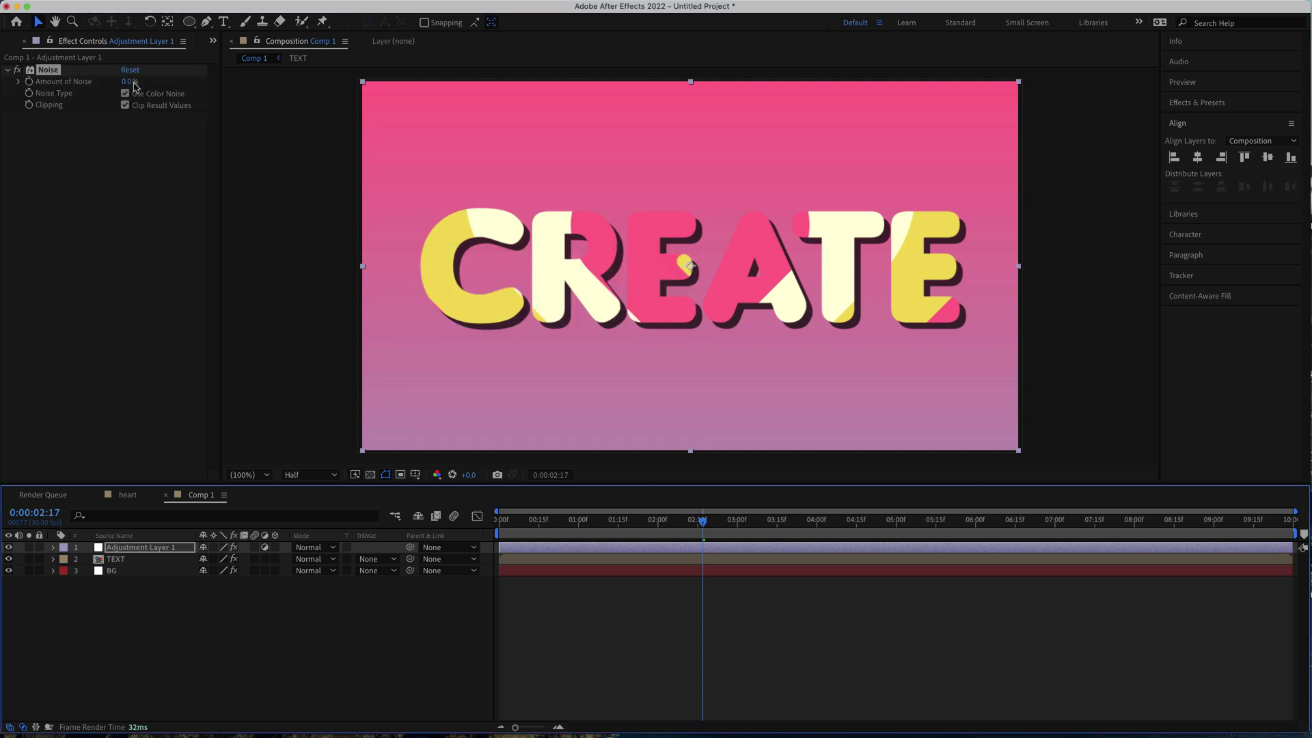
left_click(130, 82)
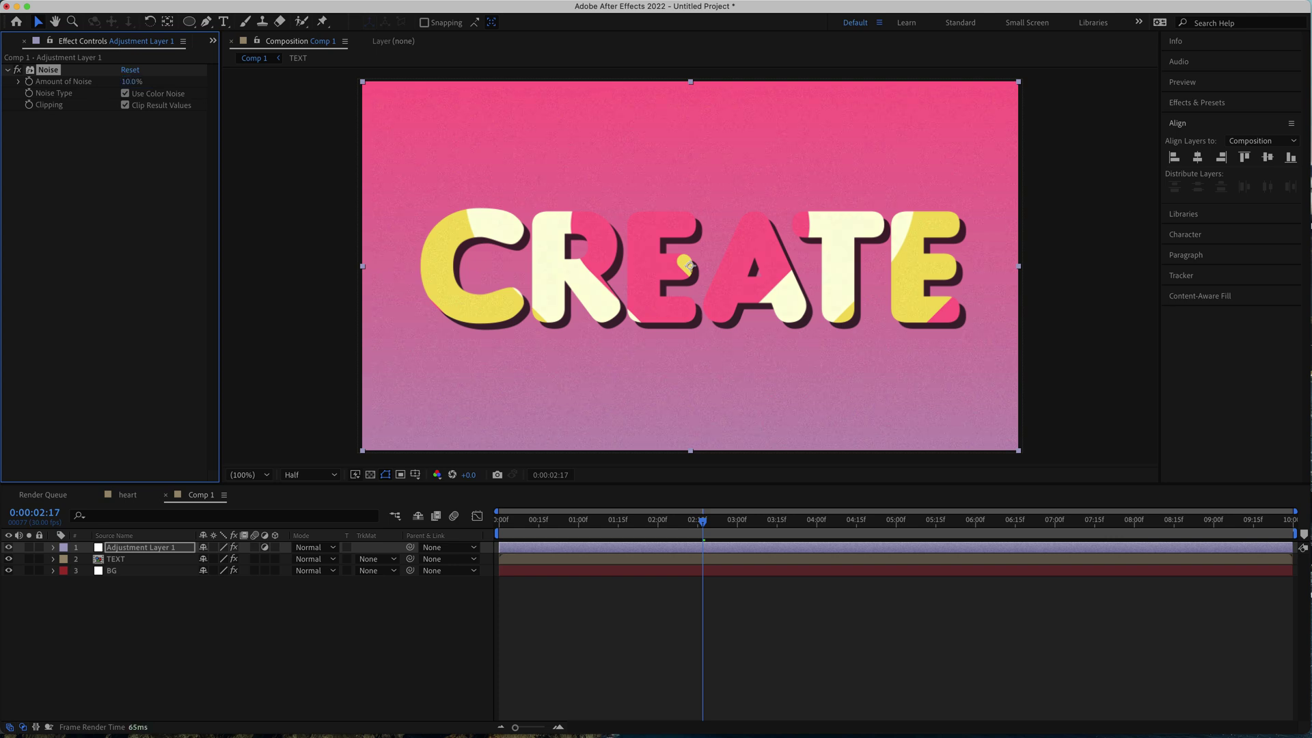
key("space")
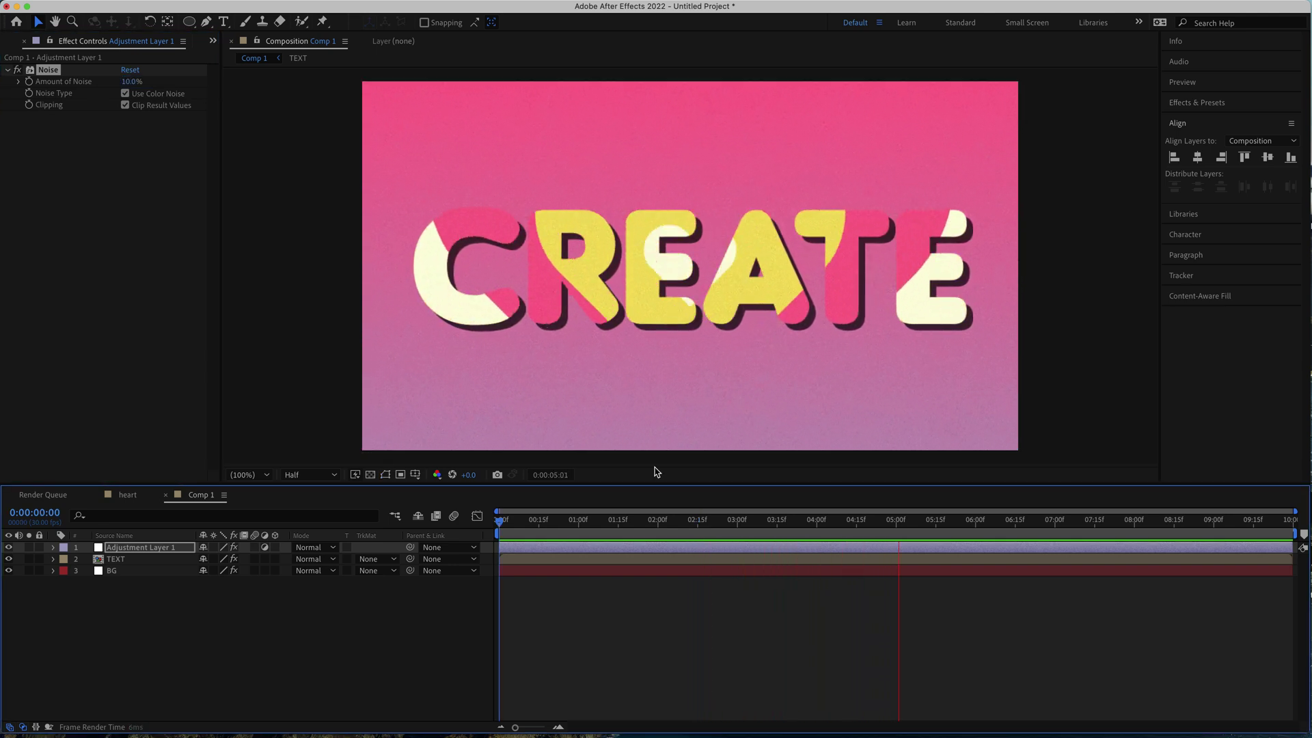
key("space")
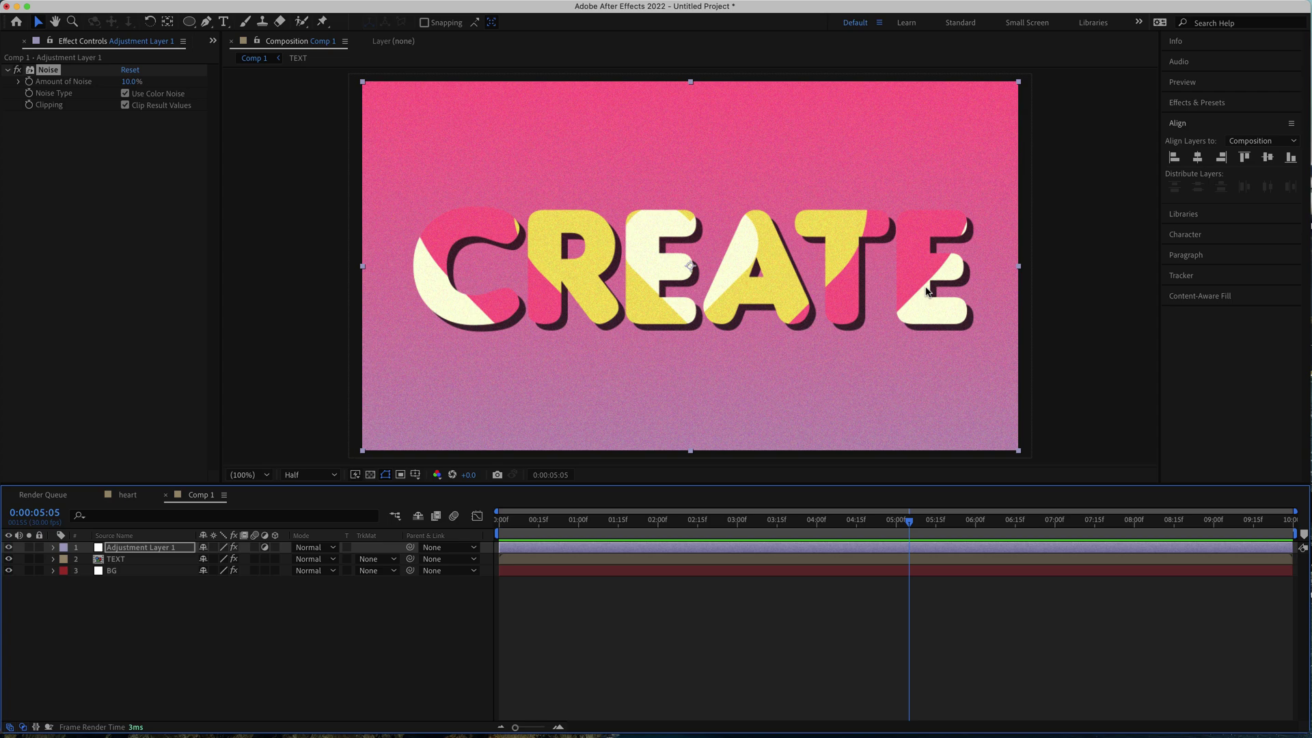